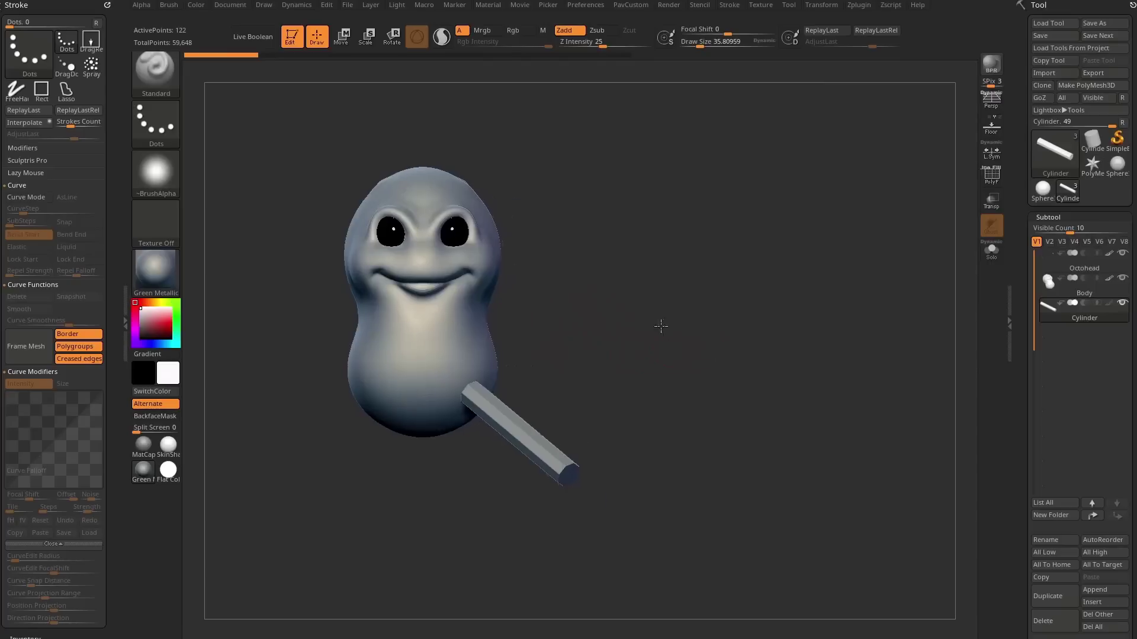
Step: Activate the Move gizmo on the Cylinder subtool and briefly display its polyframe wireframe
{"action": "key", "text": "w"}
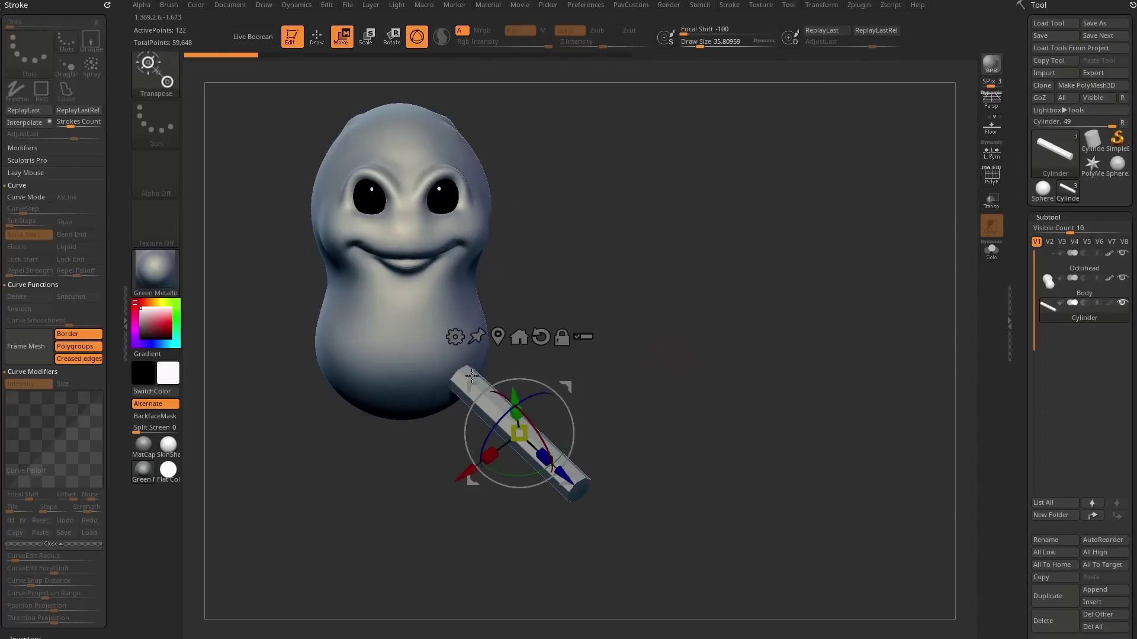
{"action": "left_click_drag", "start_coordinate": [666, 401], "coordinate": [675, 336], "text": "alt"}
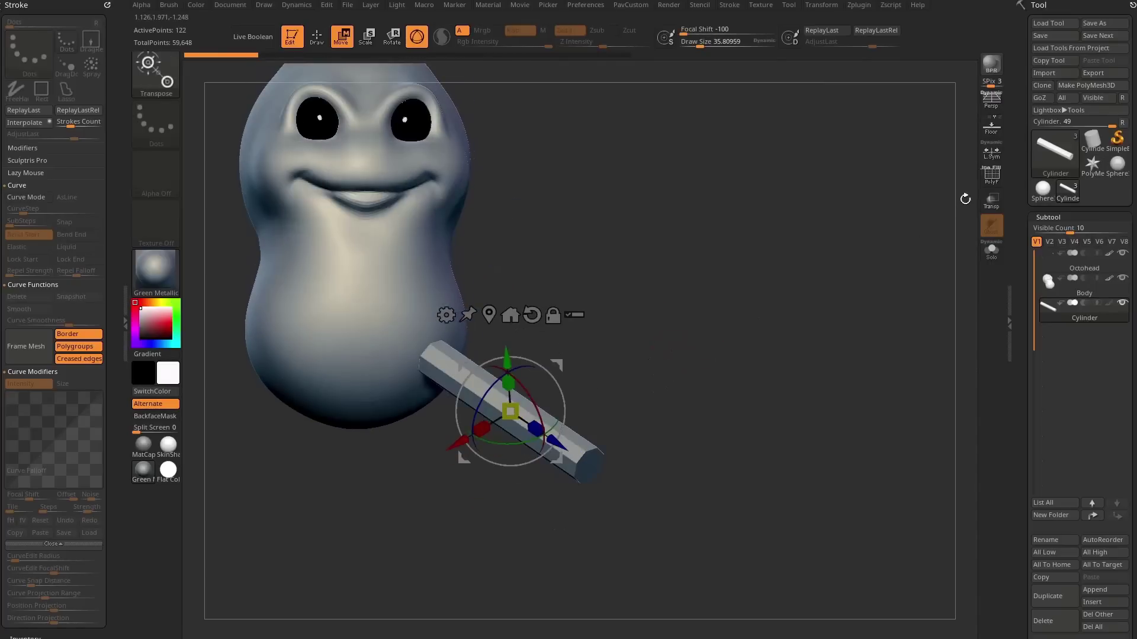
{"action": "left_click", "coordinate": [991, 177]}
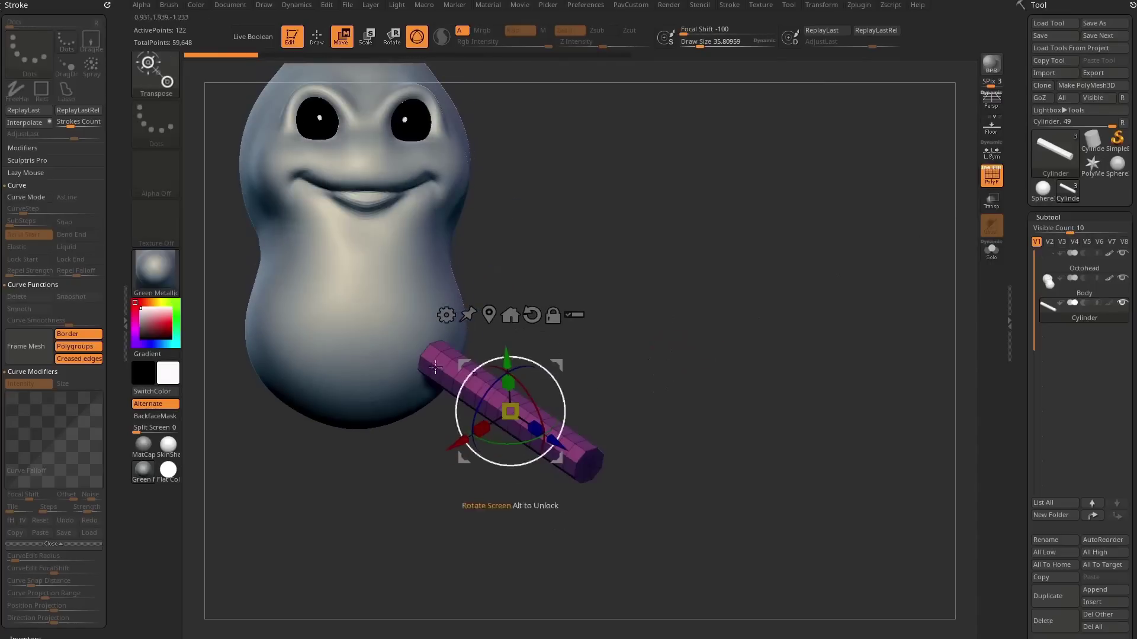
{"action": "left_click", "coordinate": [995, 184]}
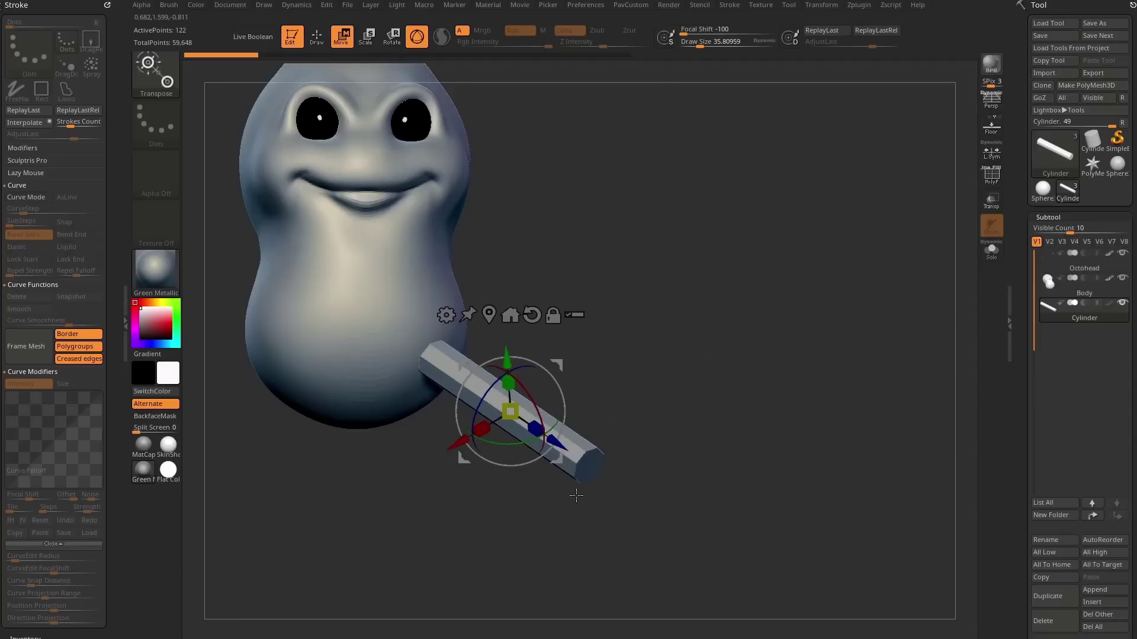
Step: Relocate the gizmo to the free end cap of the cylinder
{"action": "left_click", "coordinate": [588, 467]}
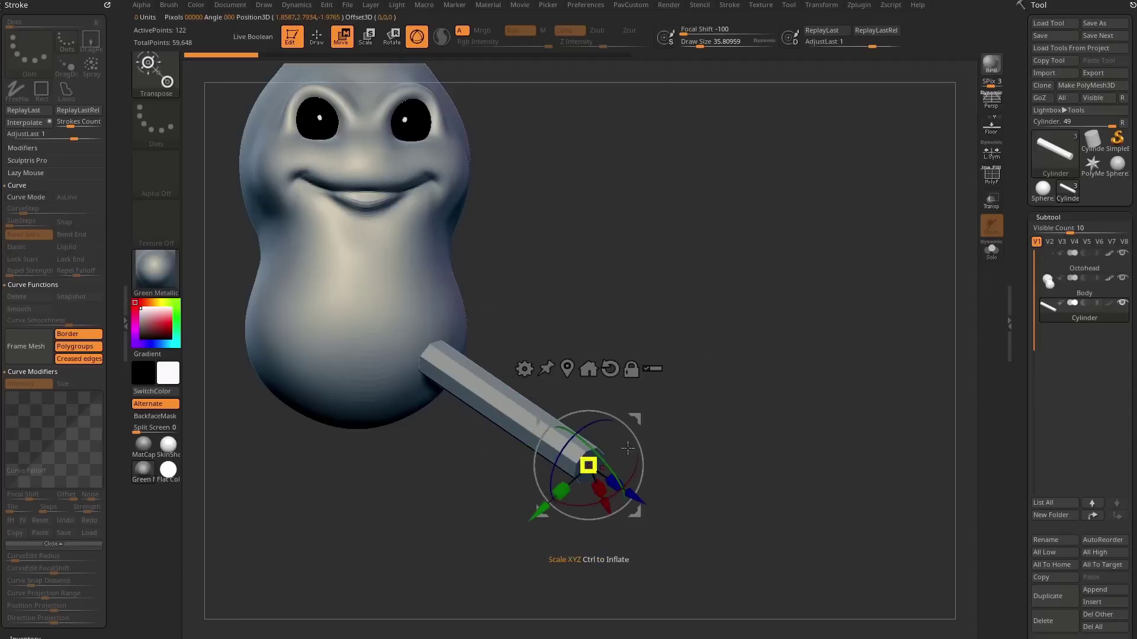
{"action": "left_click_drag", "start_coordinate": [628, 449], "coordinate": [673, 427]}
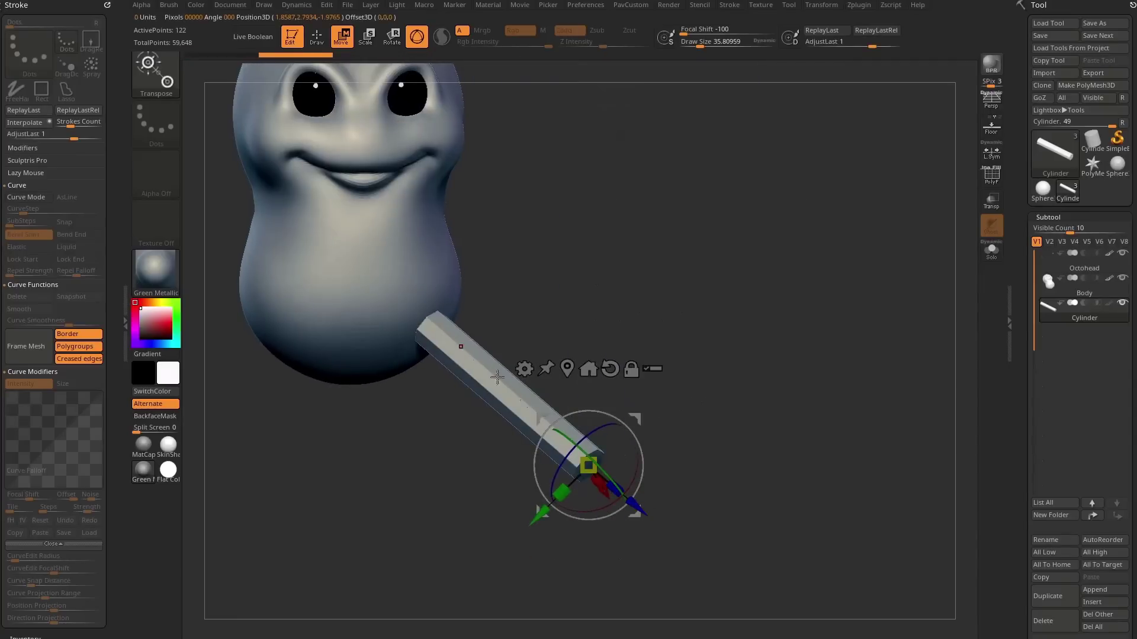
{"action": "left_click_drag", "start_coordinate": [506, 349], "coordinate": [705, 237]}
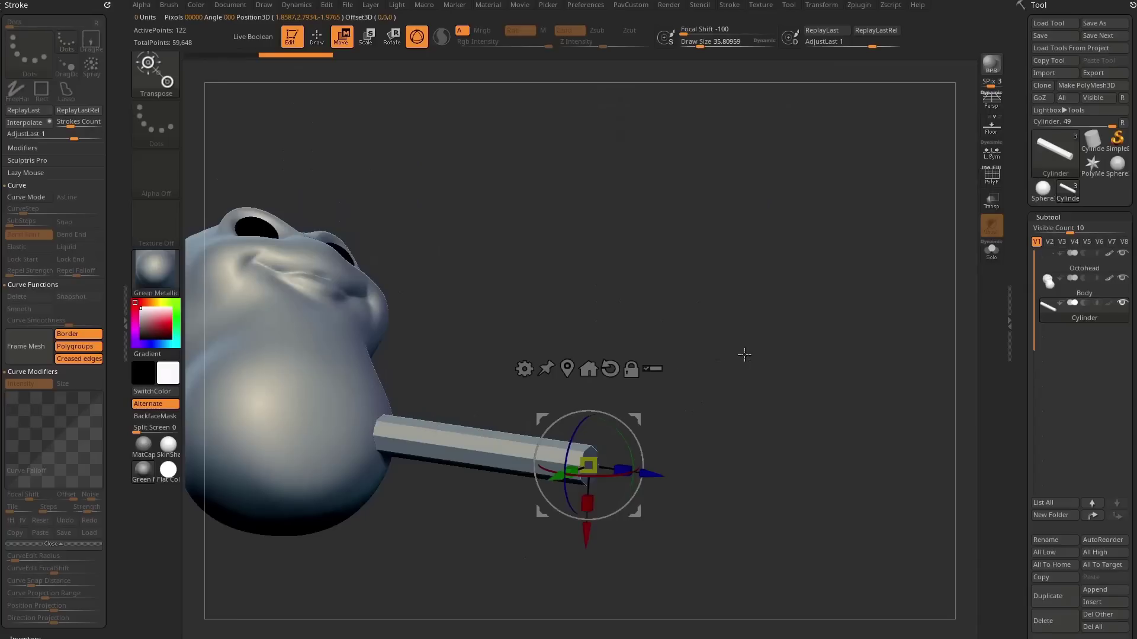
{"action": "left_click_drag", "start_coordinate": [744, 355], "coordinate": [584, 474]}
{"action": "left_click_drag", "start_coordinate": [720, 335], "coordinate": [716, 350]}
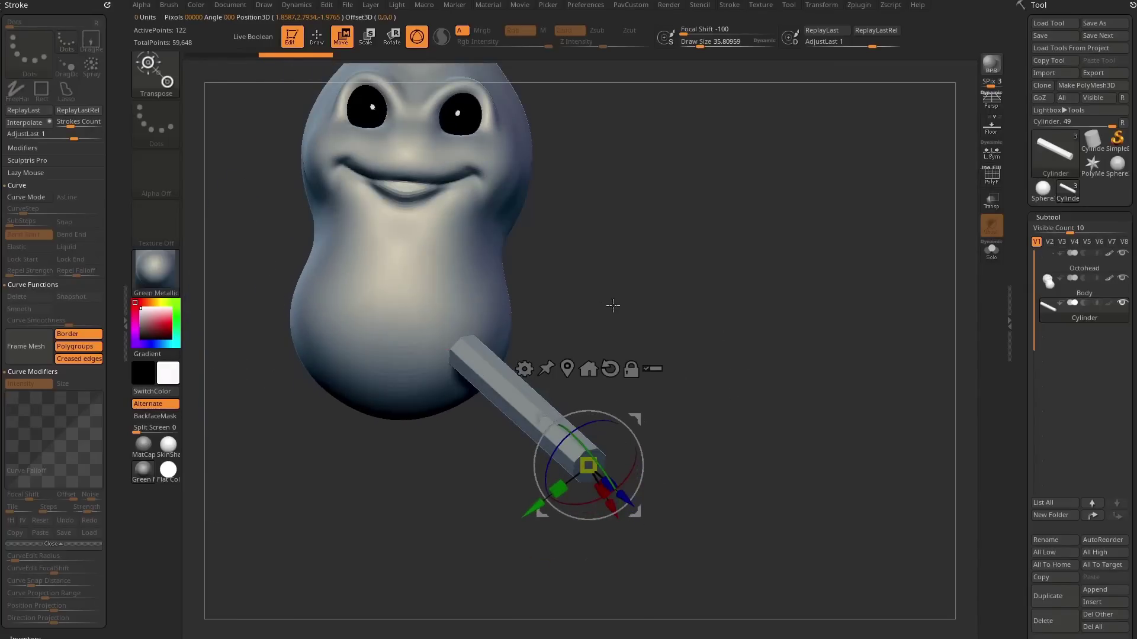
{"action": "left_click_drag", "start_coordinate": [613, 305], "coordinate": [622, 311]}
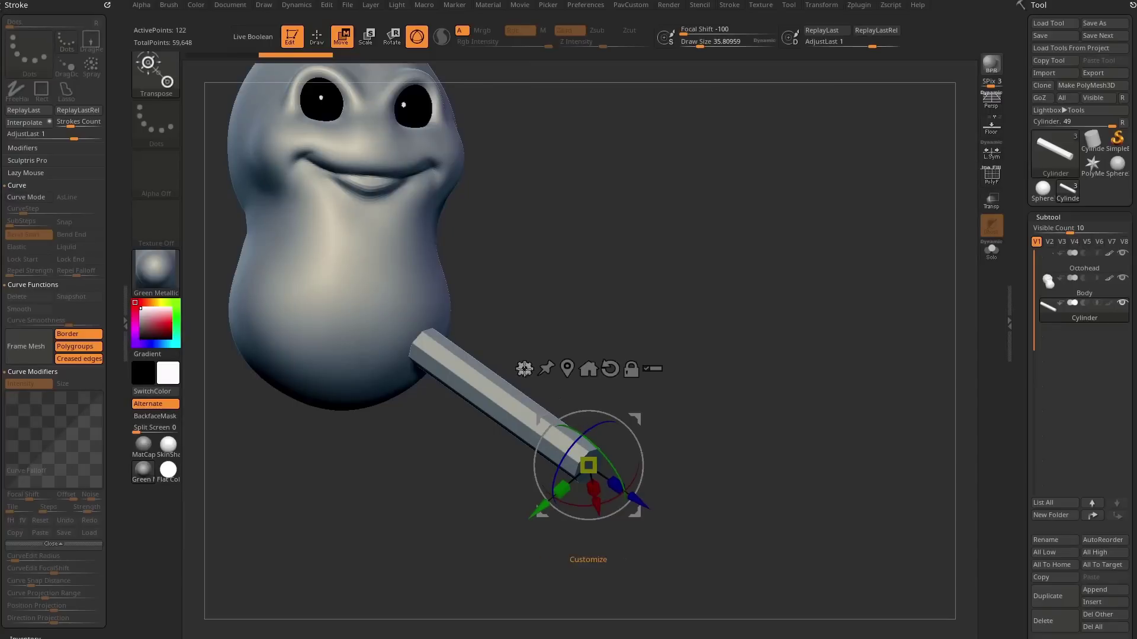
Step: Add a Bend Curve deformer to the cylinder and examine its control points and cone handles
{"action": "left_click", "coordinate": [525, 370]}
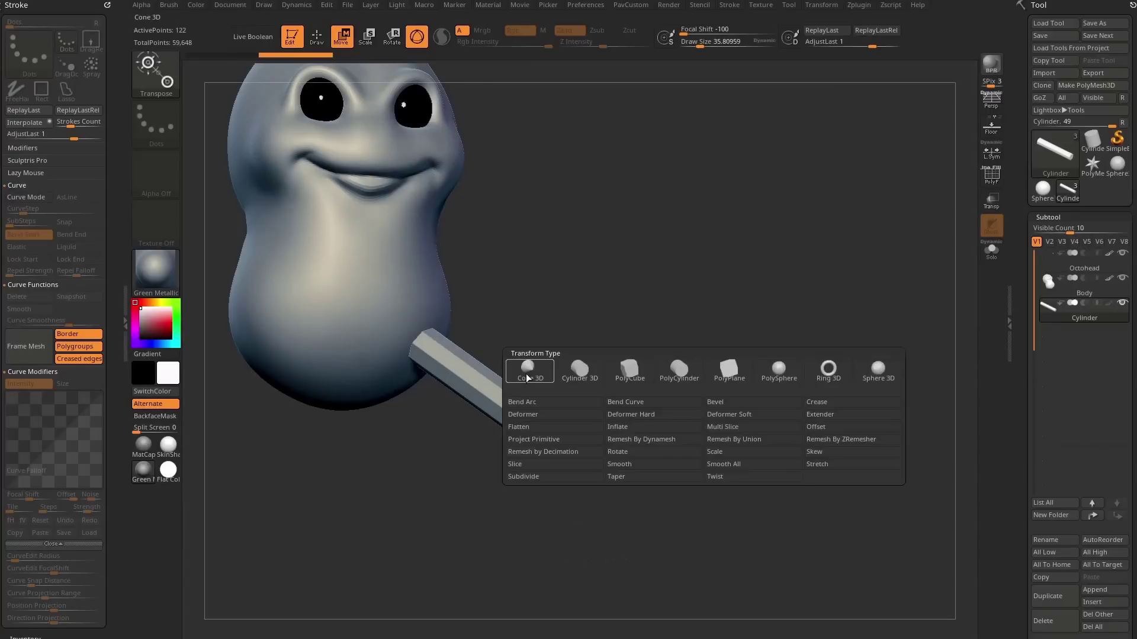
{"action": "left_click", "coordinate": [622, 404]}
{"action": "left_click_drag", "start_coordinate": [629, 398], "coordinate": [674, 386]}
{"action": "left_click_drag", "start_coordinate": [682, 428], "coordinate": [572, 458]}
{"action": "left_click_drag", "start_coordinate": [587, 406], "coordinate": [619, 353]}
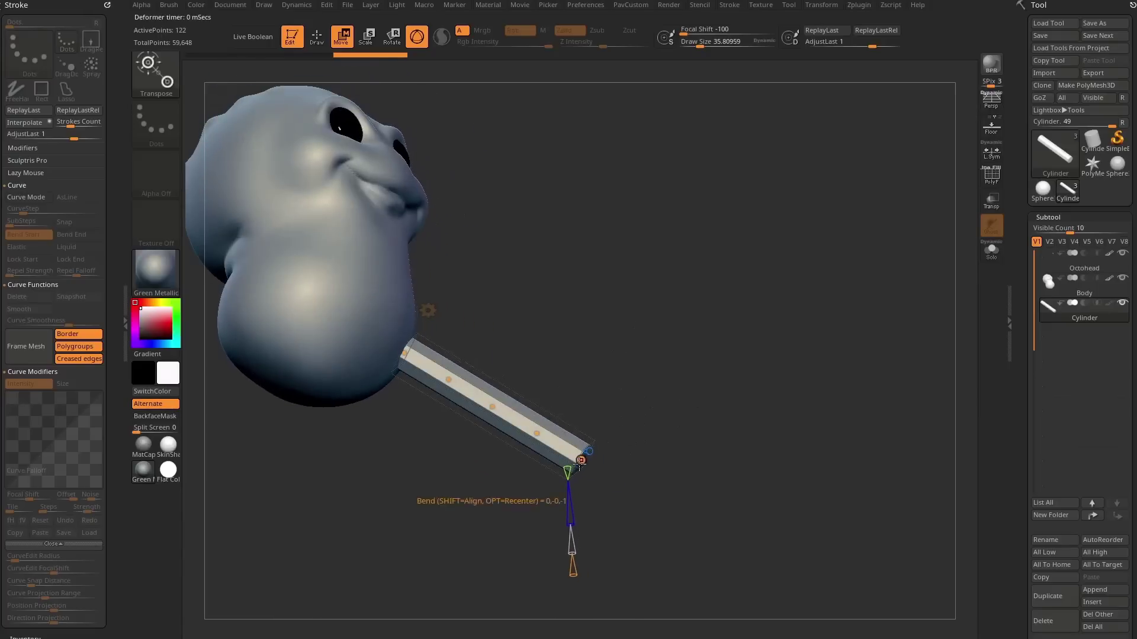
{"action": "left_click_drag", "start_coordinate": [670, 442], "coordinate": [634, 432]}
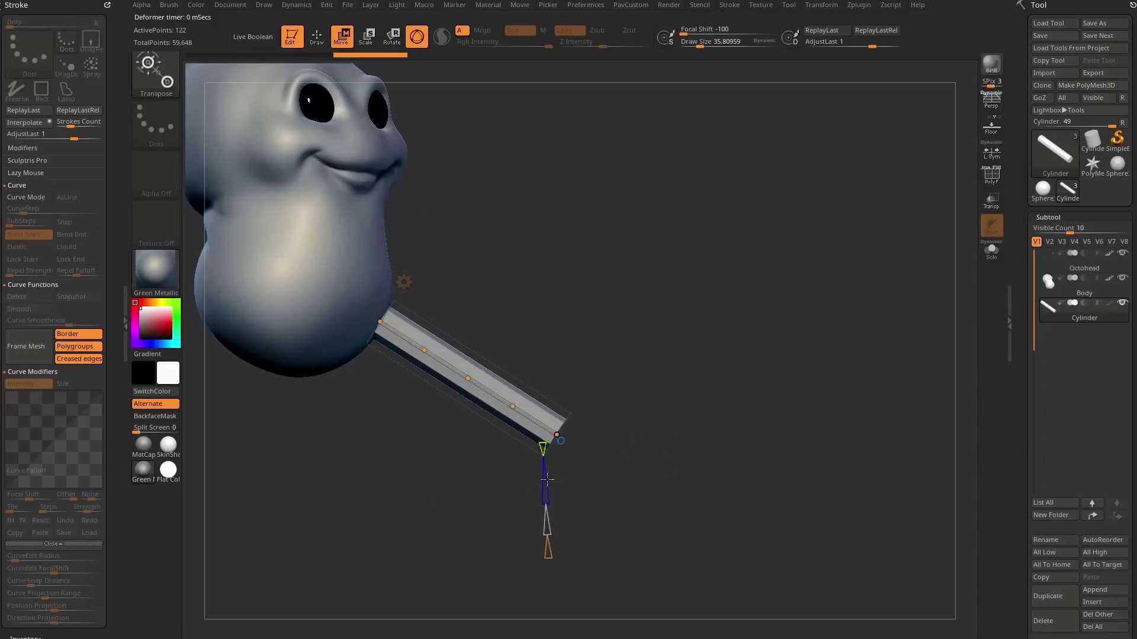
Step: Lower the deformer's Curve Resolution until the cylinder's bend curve has three control points
{"action": "mouse_move", "coordinate": [544, 500]}
{"action": "left_mouse_down"}
{"action": "mouse_move", "coordinate": [544, 460]}
{"action": "mouse_move", "coordinate": [546, 510]}
{"action": "left_mouse_up"}
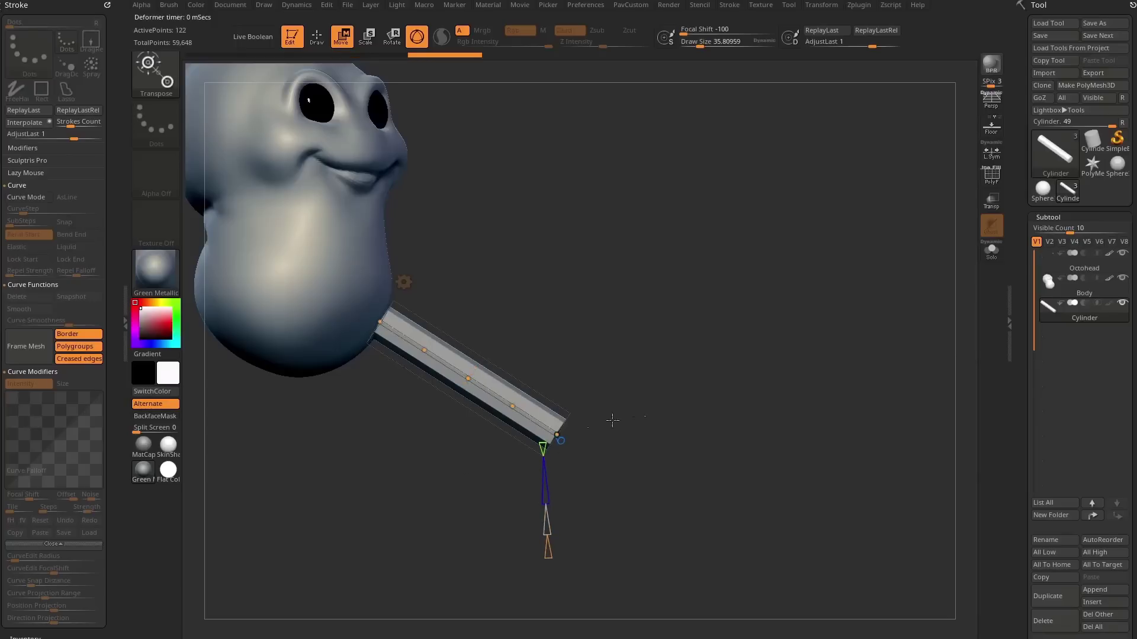
{"action": "left_click_drag", "start_coordinate": [612, 420], "coordinate": [644, 407]}
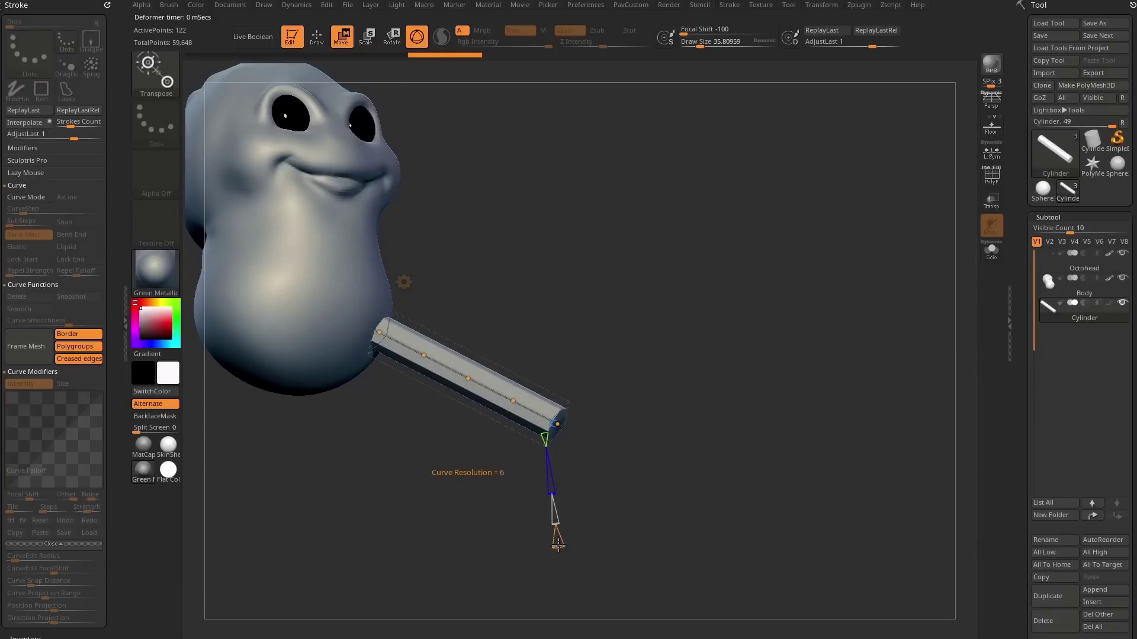
{"action": "left_click_drag", "start_coordinate": [559, 551], "coordinate": [556, 535]}
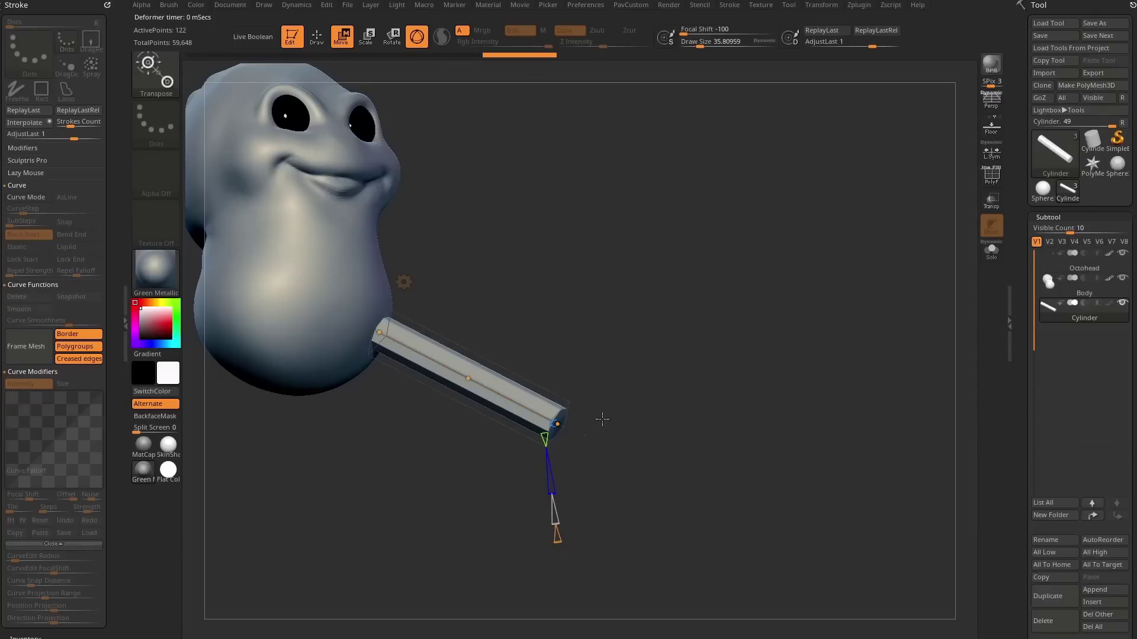
{"action": "left_click_drag", "start_coordinate": [602, 419], "coordinate": [339, 324]}
Step: Bend the cylinder into a downward arc by moving its end and middle control points
{"action": "left_click_drag", "start_coordinate": [563, 425], "coordinate": [525, 487]}
{"action": "left_click_drag", "start_coordinate": [455, 394], "coordinate": [500, 342]}
{"action": "mouse_move", "coordinate": [374, 332]}
{"action": "left_mouse_down"}
{"action": "mouse_move", "coordinate": [401, 303]}
{"action": "mouse_move", "coordinate": [362, 327]}
{"action": "left_mouse_up"}
{"action": "left_click_drag", "start_coordinate": [482, 371], "coordinate": [478, 379]}
{"action": "left_click_drag", "start_coordinate": [622, 371], "coordinate": [492, 373]}
Step: Set the Curve Resolution to 6 to get five control points along the bent cylinder
{"action": "left_click_drag", "start_coordinate": [499, 492], "coordinate": [537, 508]}
{"action": "left_click_drag", "start_coordinate": [501, 379], "coordinate": [434, 428]}
{"action": "left_click_drag", "start_coordinate": [589, 409], "coordinate": [508, 378], "text": "alt"}
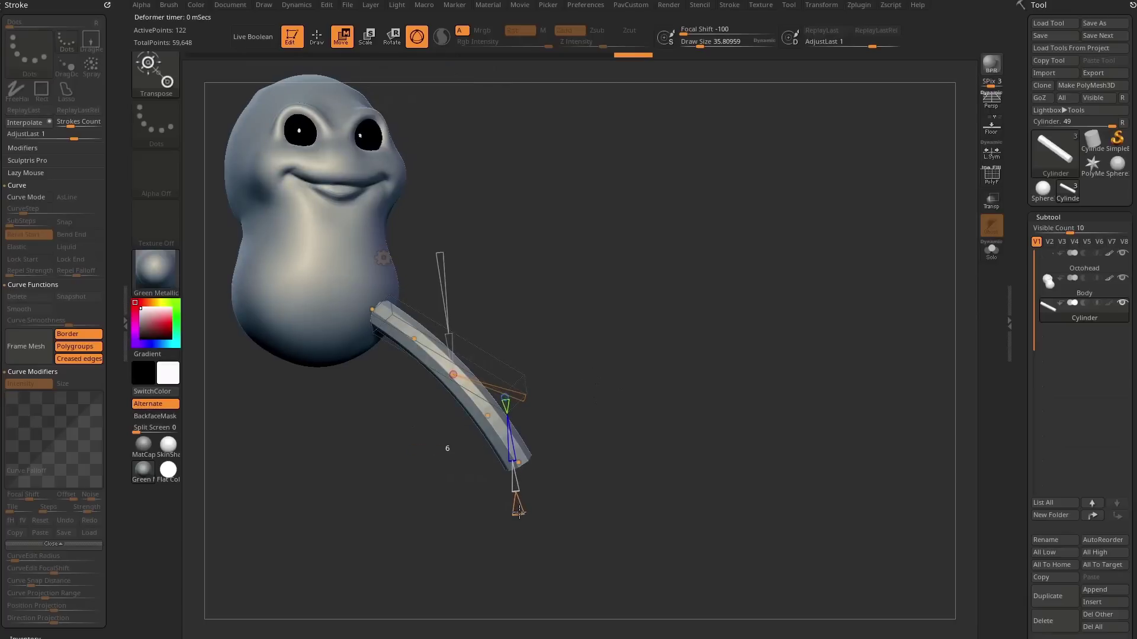
{"action": "left_click_drag", "start_coordinate": [581, 398], "coordinate": [530, 406]}
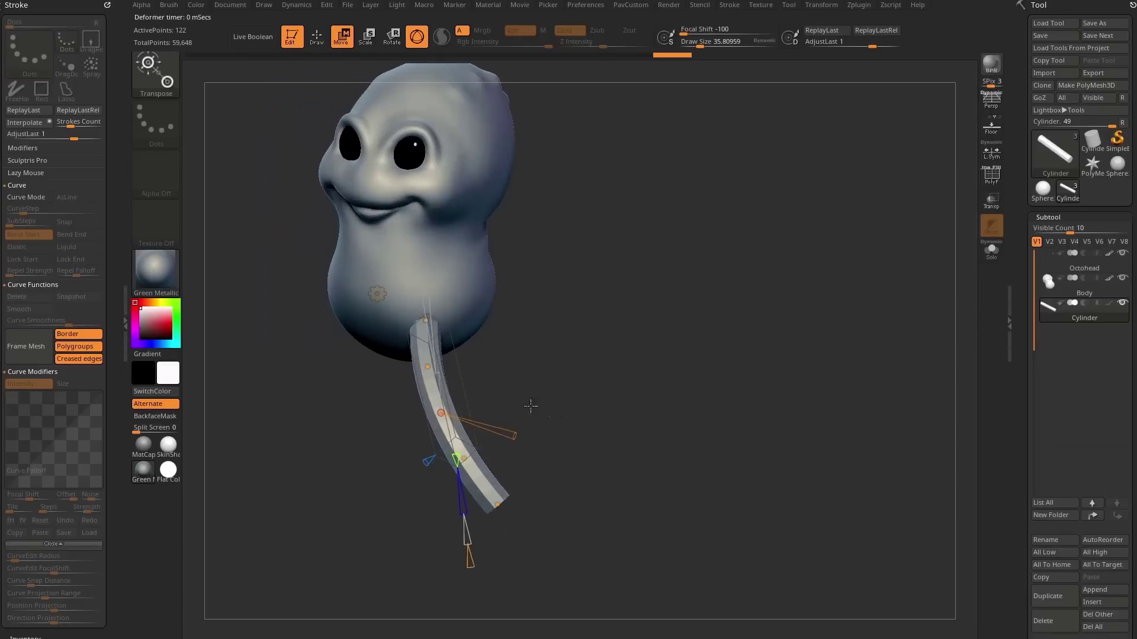
Step: Move the inner and tip control points to shape the cylinder into a wavy S-shaped tentacle
{"action": "left_click_drag", "start_coordinate": [425, 367], "coordinate": [413, 373]}
{"action": "left_click_drag", "start_coordinate": [441, 413], "coordinate": [462, 406]}
{"action": "left_click_drag", "start_coordinate": [467, 458], "coordinate": [451, 471]}
{"action": "left_click_drag", "start_coordinate": [538, 465], "coordinate": [592, 465]}
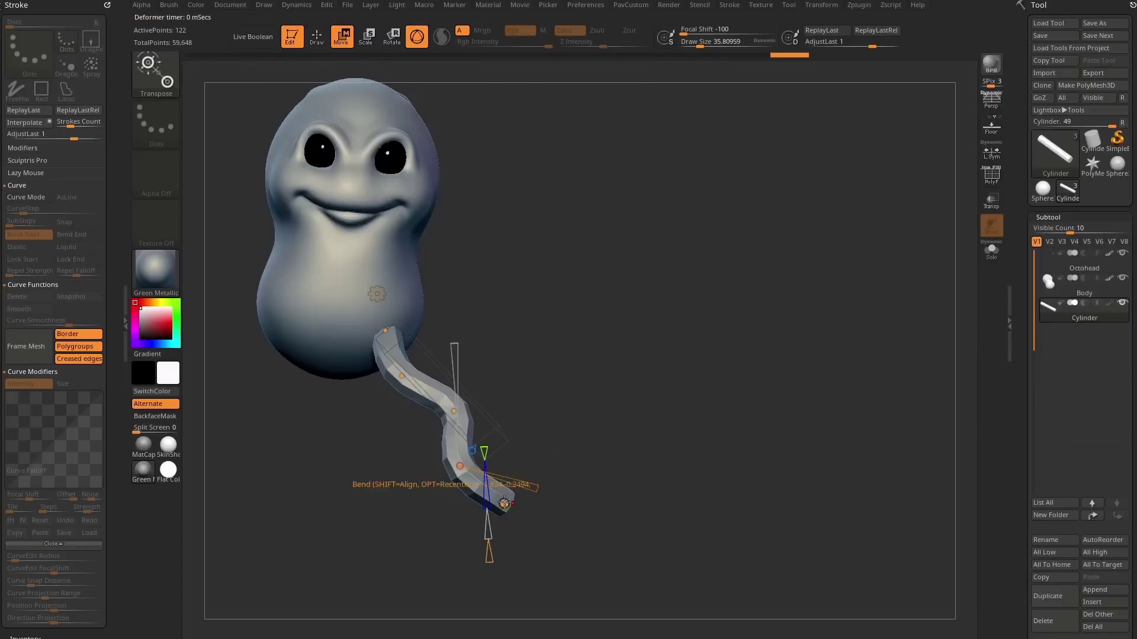
{"action": "left_click_drag", "start_coordinate": [505, 502], "coordinate": [449, 530]}
{"action": "left_click_drag", "start_coordinate": [453, 470], "coordinate": [490, 472]}
{"action": "left_click_drag", "start_coordinate": [454, 411], "coordinate": [468, 411]}
{"action": "left_click_drag", "start_coordinate": [566, 388], "coordinate": [607, 381]}
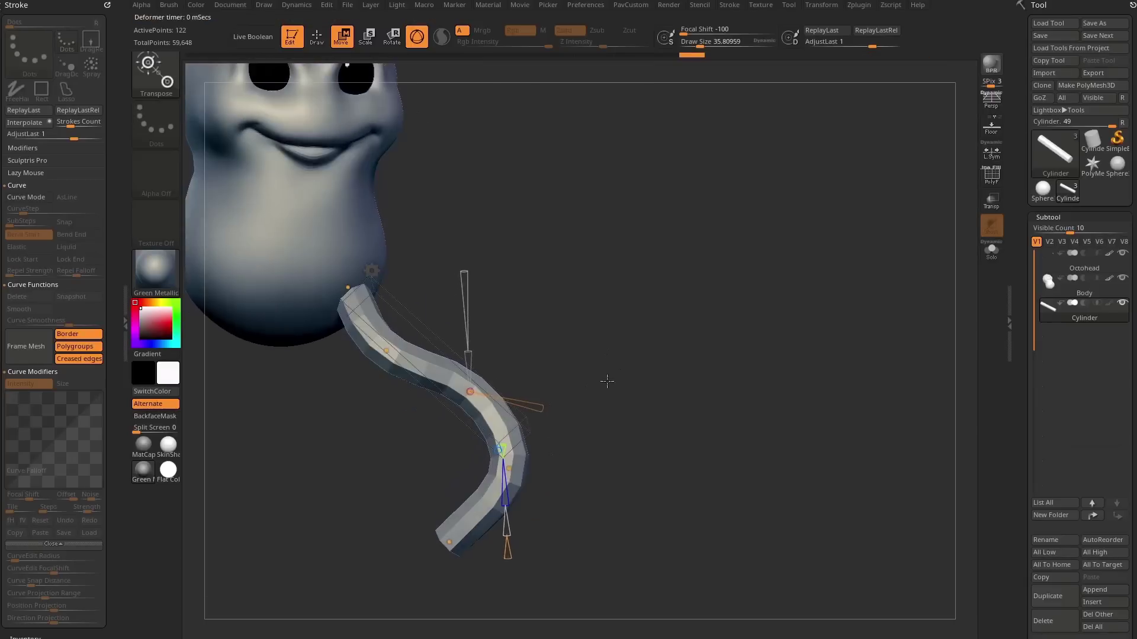
Step: Try twisting the tentacle at its second control point, and undo the change
{"action": "left_click", "coordinate": [389, 351]}
{"action": "left_click_drag", "start_coordinate": [405, 280], "coordinate": [427, 275]}
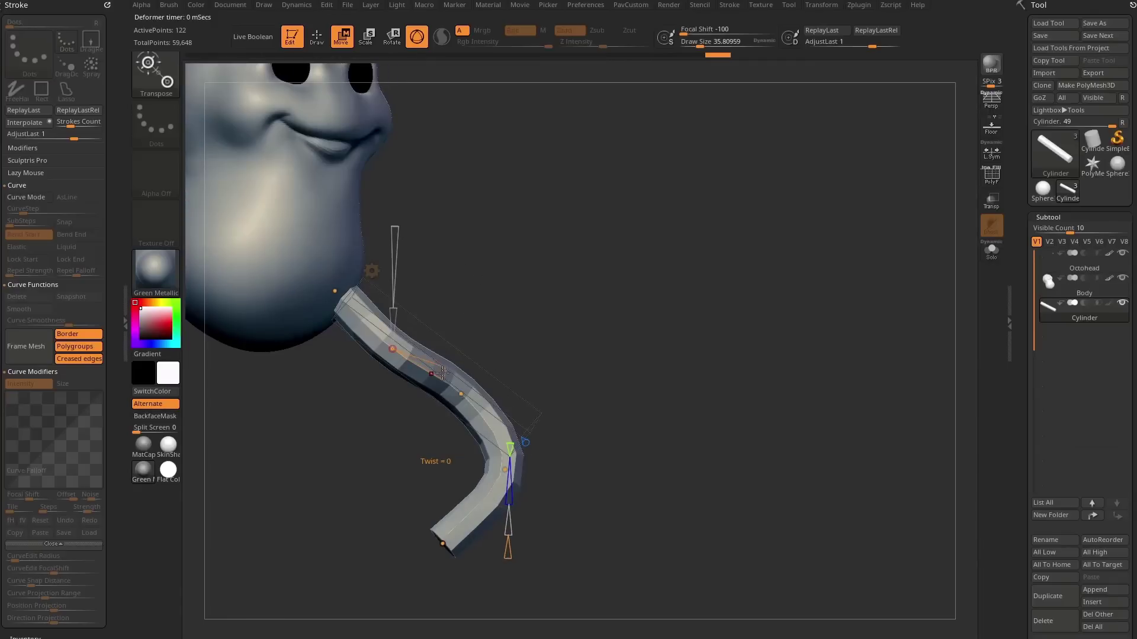
{"action": "left_click_drag", "start_coordinate": [441, 370], "coordinate": [539, 430]}
{"action": "key", "text": "ctrl+z"}
{"action": "left_click", "coordinate": [461, 394]}
{"action": "key", "text": "ctrl+z"}
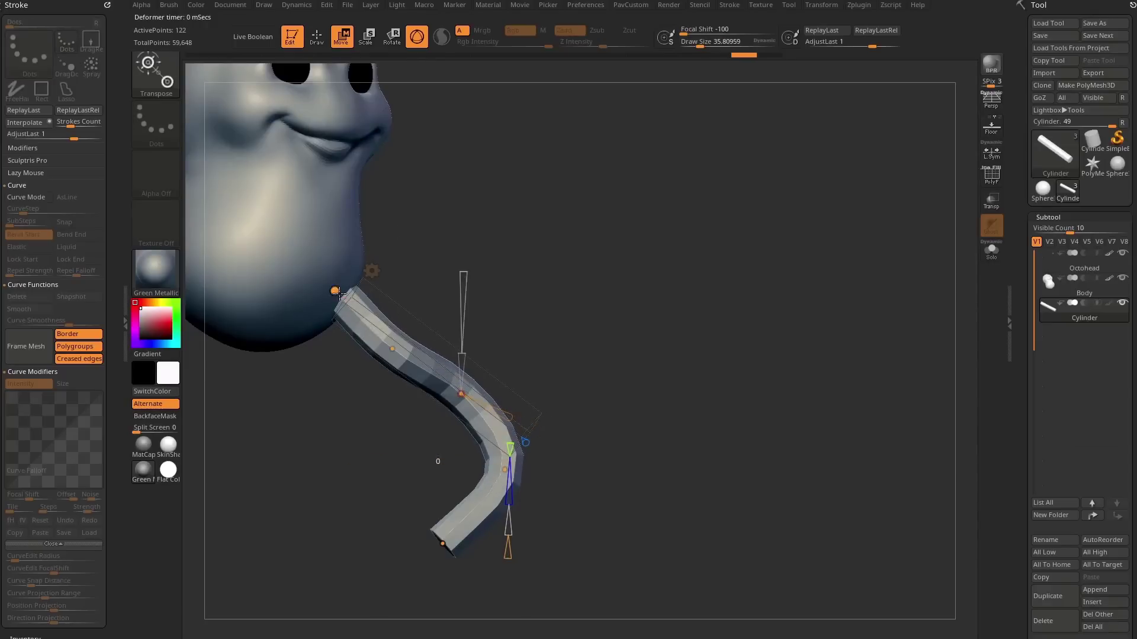
Step: Thicken the tentacle at its base and second control point, where it joins the body
{"action": "left_click", "coordinate": [336, 291]}
{"action": "left_click_drag", "start_coordinate": [336, 255], "coordinate": [349, 224]}
{"action": "left_click", "coordinate": [393, 349]}
{"action": "left_click_drag", "start_coordinate": [394, 310], "coordinate": [395, 300]}
Step: Taper the tentacle's tip to a narrow point by scaling down its last control point
{"action": "left_click", "coordinate": [505, 470]}
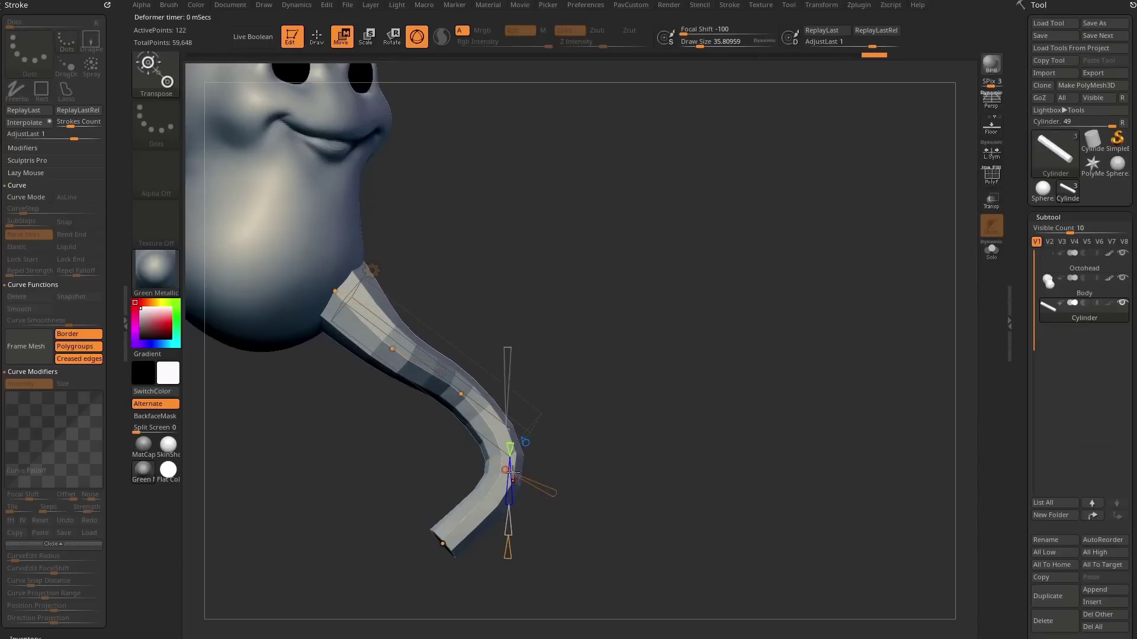
{"action": "left_click", "coordinate": [443, 543]}
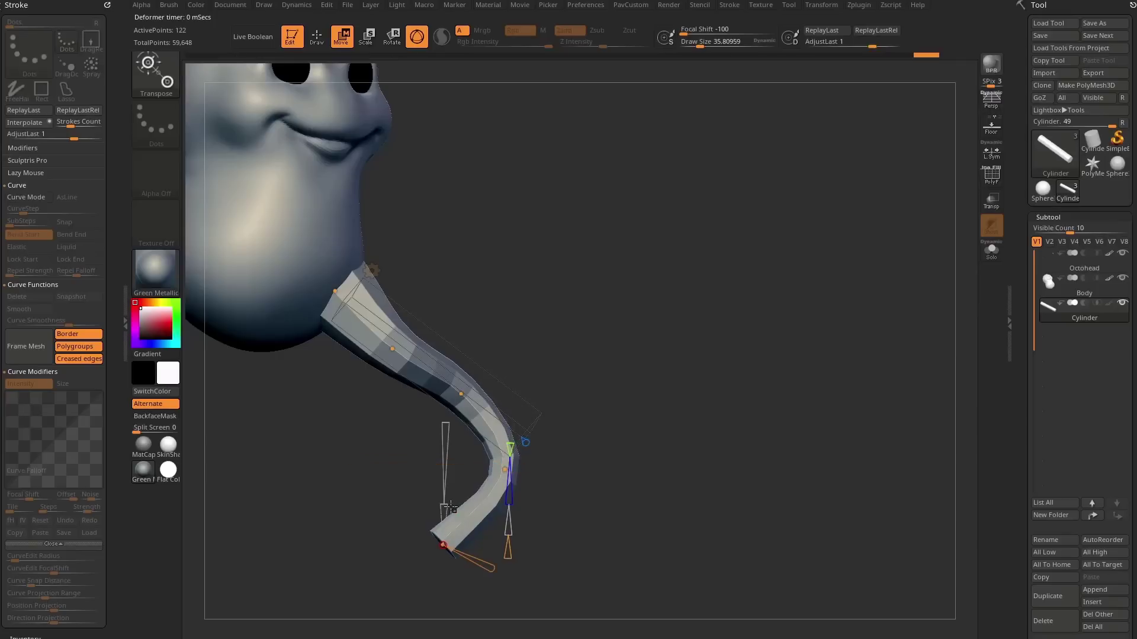
{"action": "left_click_drag", "start_coordinate": [444, 507], "coordinate": [444, 525]}
{"action": "mouse_move", "coordinate": [625, 369]}
{"action": "left_mouse_down"}
{"action": "mouse_move", "coordinate": [574, 375]}
{"action": "mouse_move", "coordinate": [620, 368]}
{"action": "left_mouse_up"}
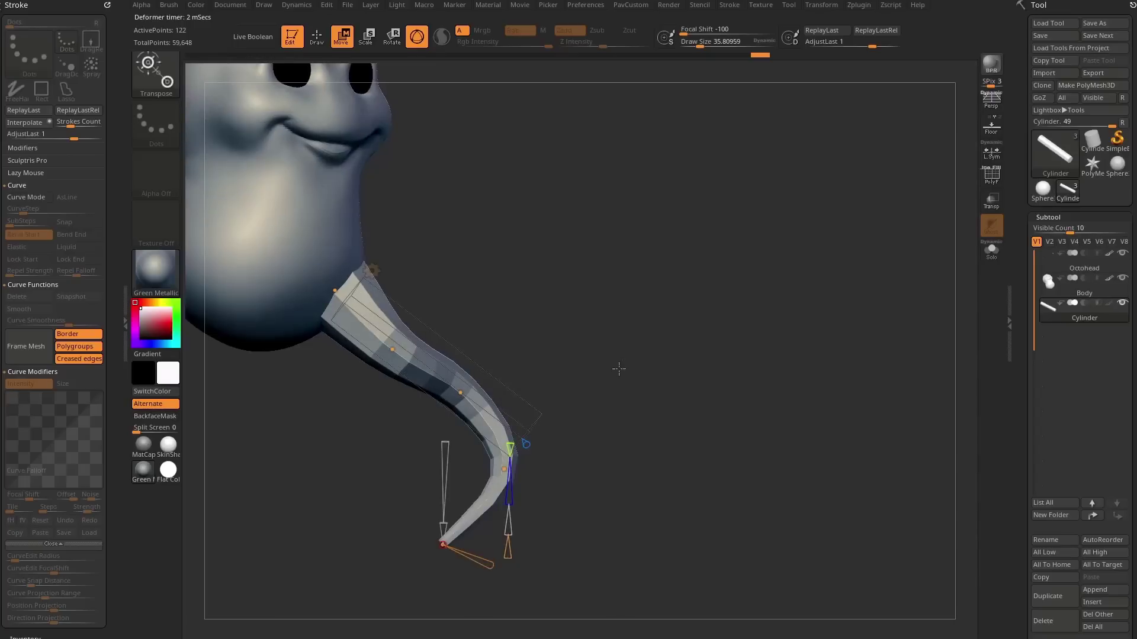
{"action": "left_click_drag", "start_coordinate": [445, 445], "coordinate": [450, 480]}
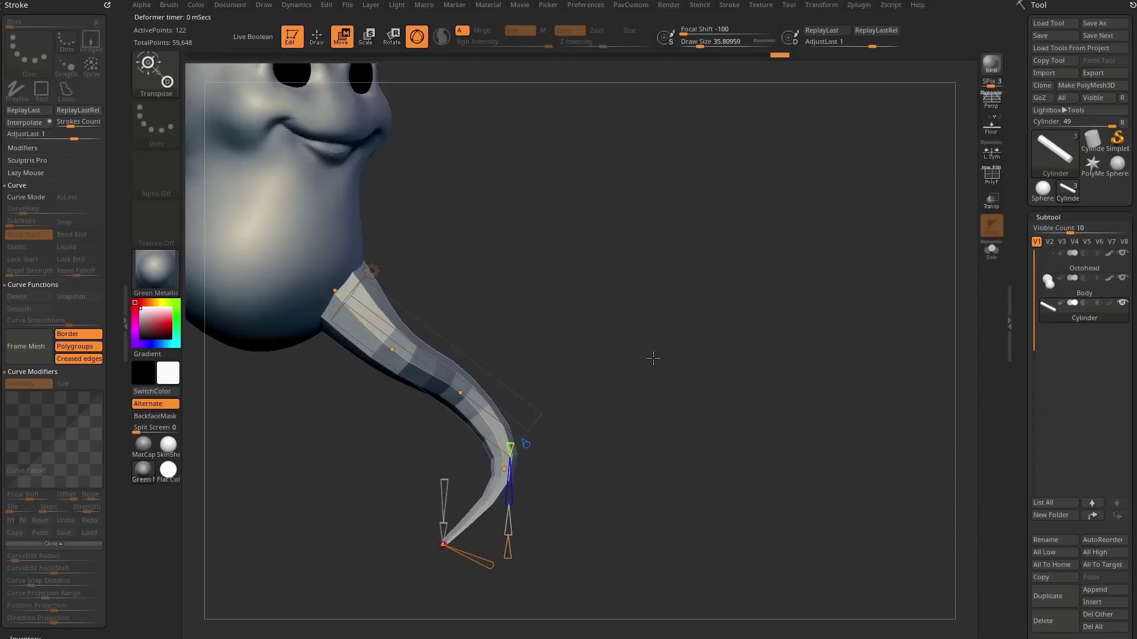
Step: Refine the tentacle's curve by repositioning its base, middle and tip control points
{"action": "left_click_drag", "start_coordinate": [637, 375], "coordinate": [556, 381]}
{"action": "left_click", "coordinate": [364, 308]}
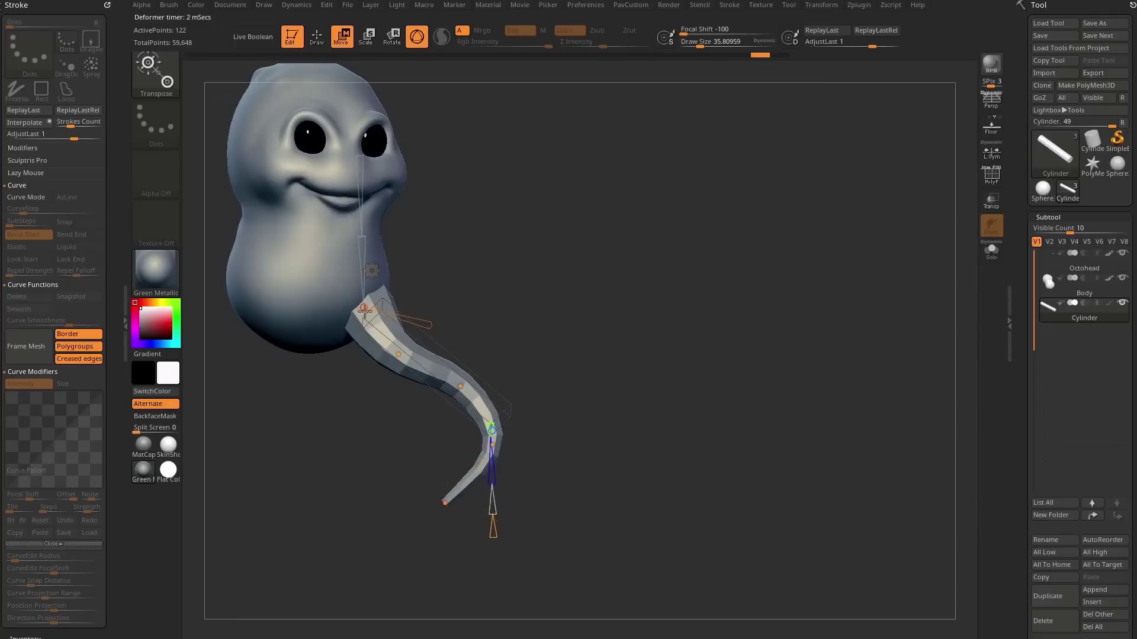
{"action": "left_click_drag", "start_coordinate": [532, 430], "coordinate": [502, 445]}
{"action": "left_click_drag", "start_coordinate": [459, 384], "coordinate": [468, 375]}
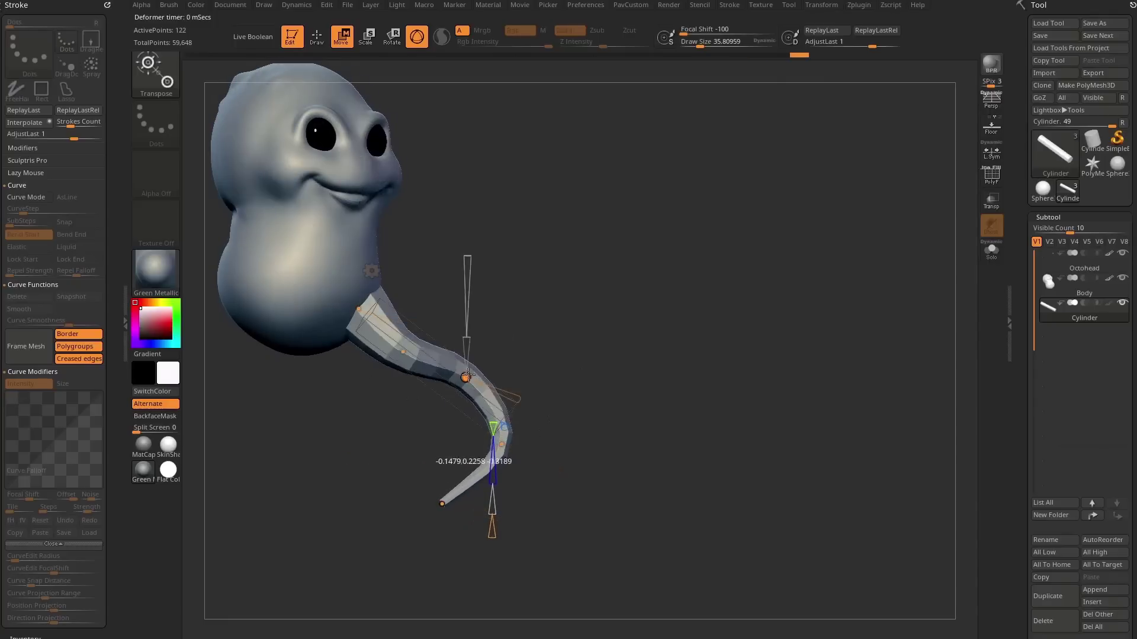
{"action": "left_click", "coordinate": [441, 503]}
{"action": "left_click_drag", "start_coordinate": [404, 360], "coordinate": [595, 308]}
Step: Finish the Bend Curve deformation with the tentacle's shape kept and return to Draw mode
{"action": "left_click", "coordinate": [419, 243]}
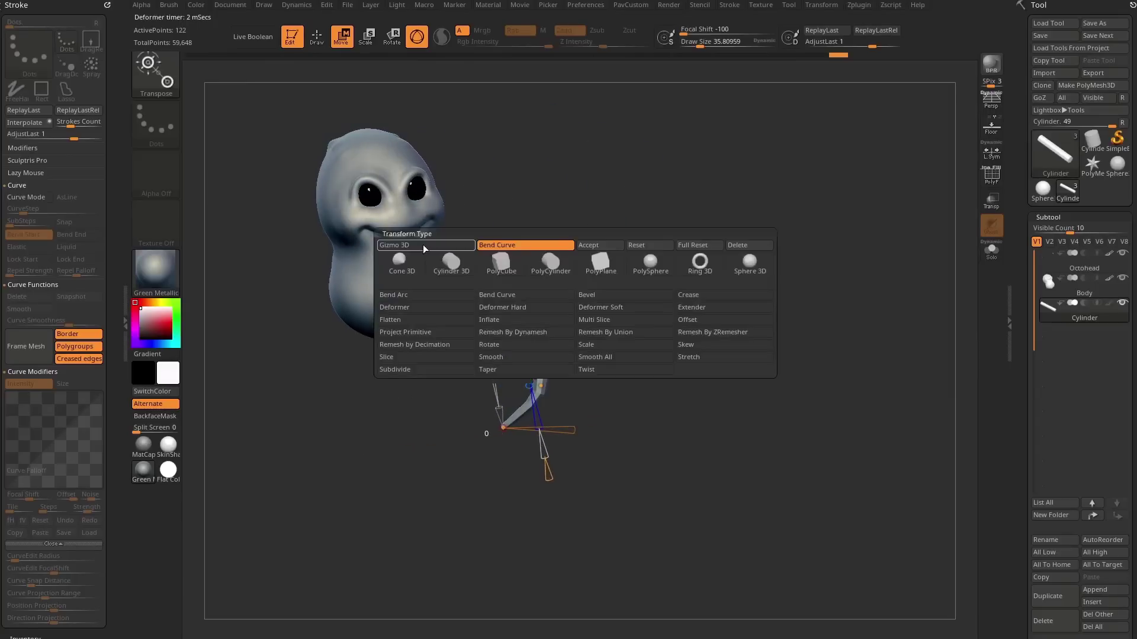
{"action": "left_click", "coordinate": [509, 244]}
{"action": "key", "text": "q"}
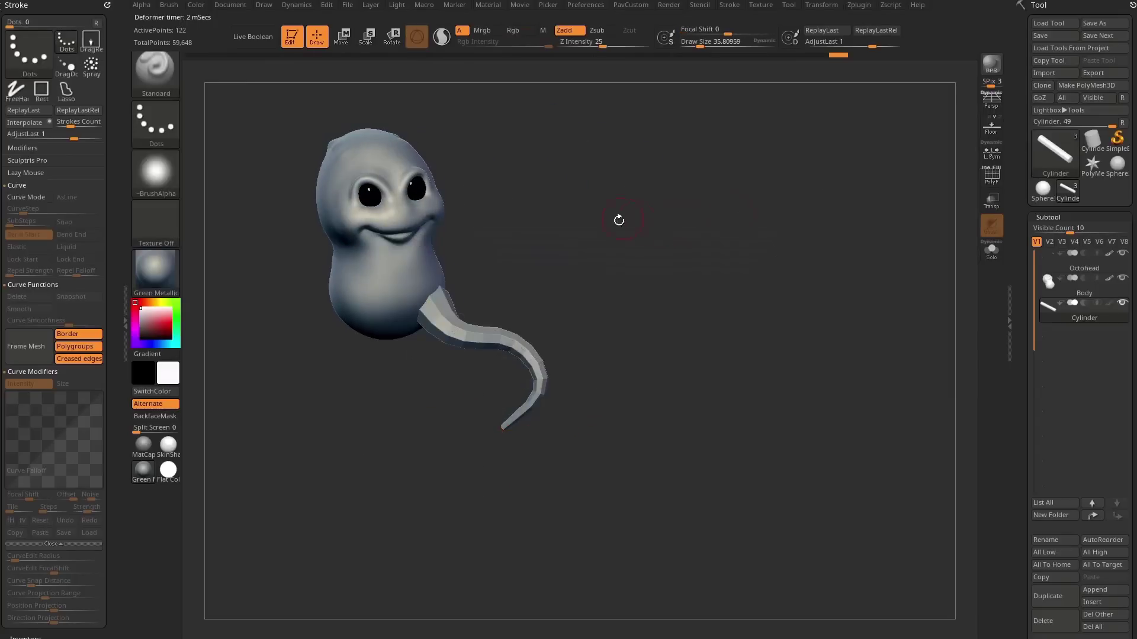
{"action": "mouse_move", "coordinate": [616, 219]}
{"action": "left_mouse_down"}
{"action": "mouse_move", "coordinate": [709, 246]}
{"action": "mouse_move", "coordinate": [681, 242]}
{"action": "mouse_move", "coordinate": [641, 272]}
{"action": "mouse_move", "coordinate": [677, 254]}
{"action": "left_mouse_up"}
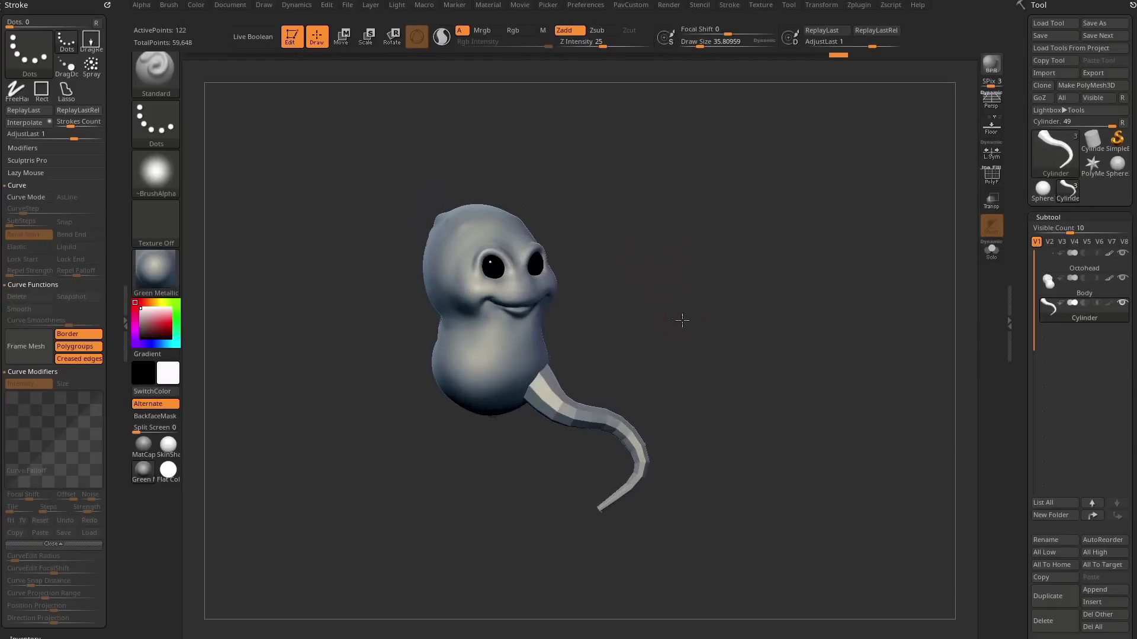
{"action": "left_click_drag", "start_coordinate": [682, 320], "coordinate": [651, 243]}
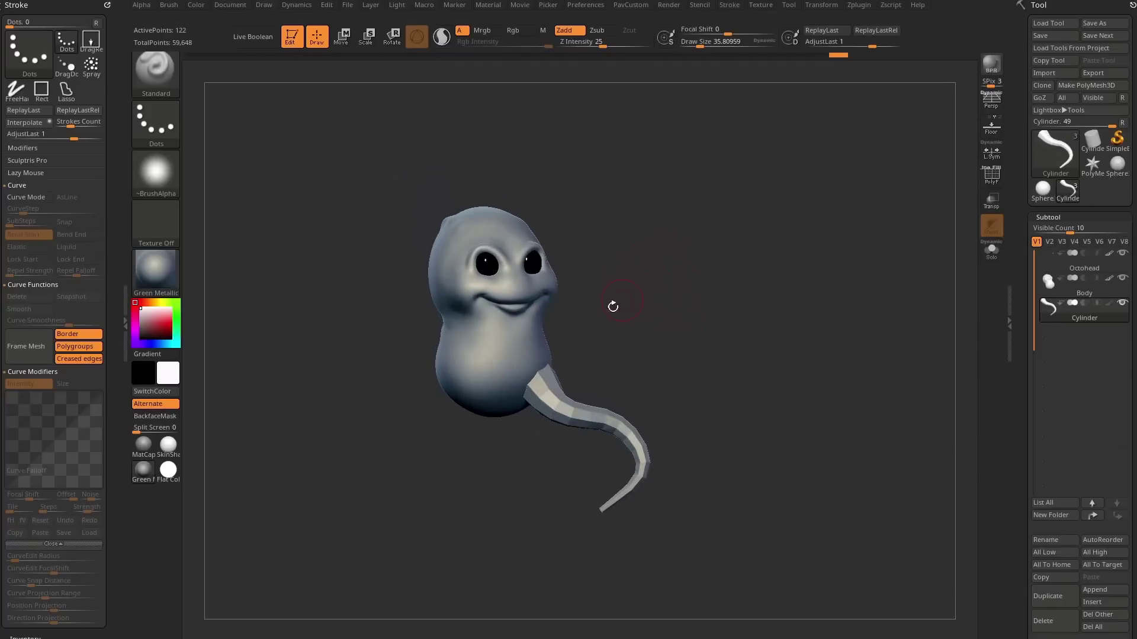
Step: Draw a second wavy tentacle with the CurveTube brush, from the body's lower side opposite the first tentacle down and outward
{"action": "key", "text": "b"}
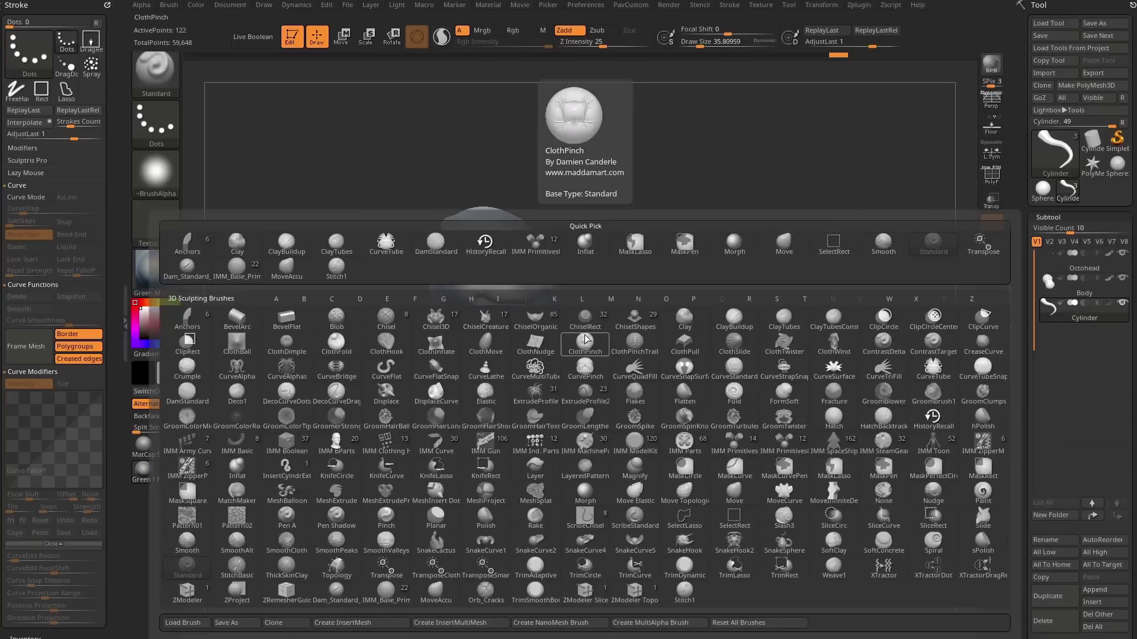
{"action": "key", "text": "c"}
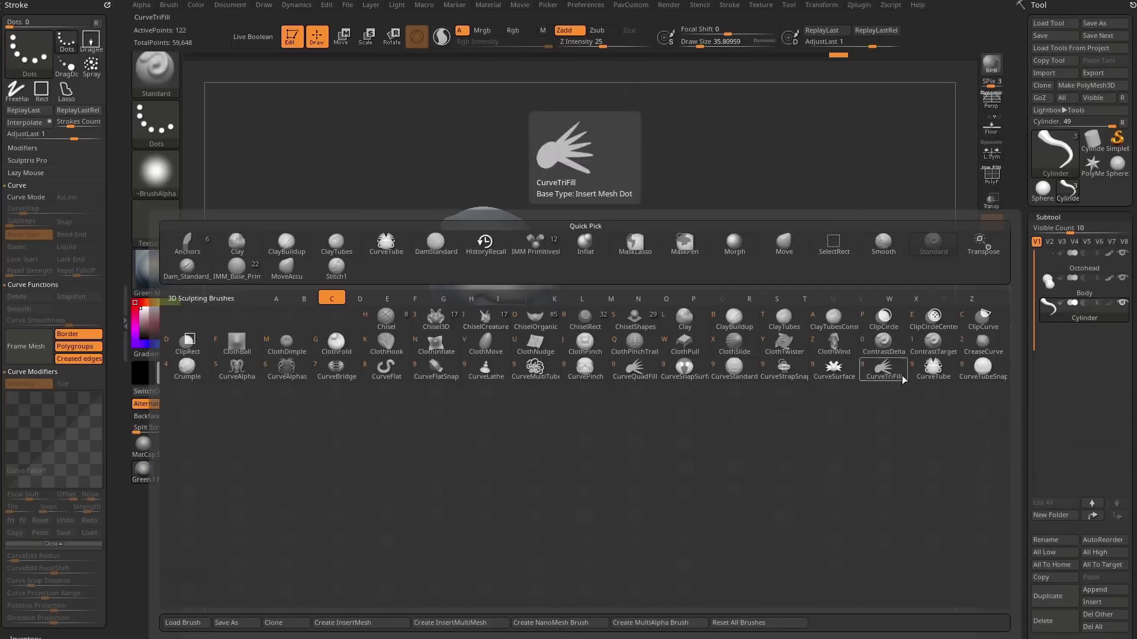
{"action": "left_click", "coordinate": [934, 372]}
{"action": "left_click_drag", "start_coordinate": [677, 318], "coordinate": [468, 325]}
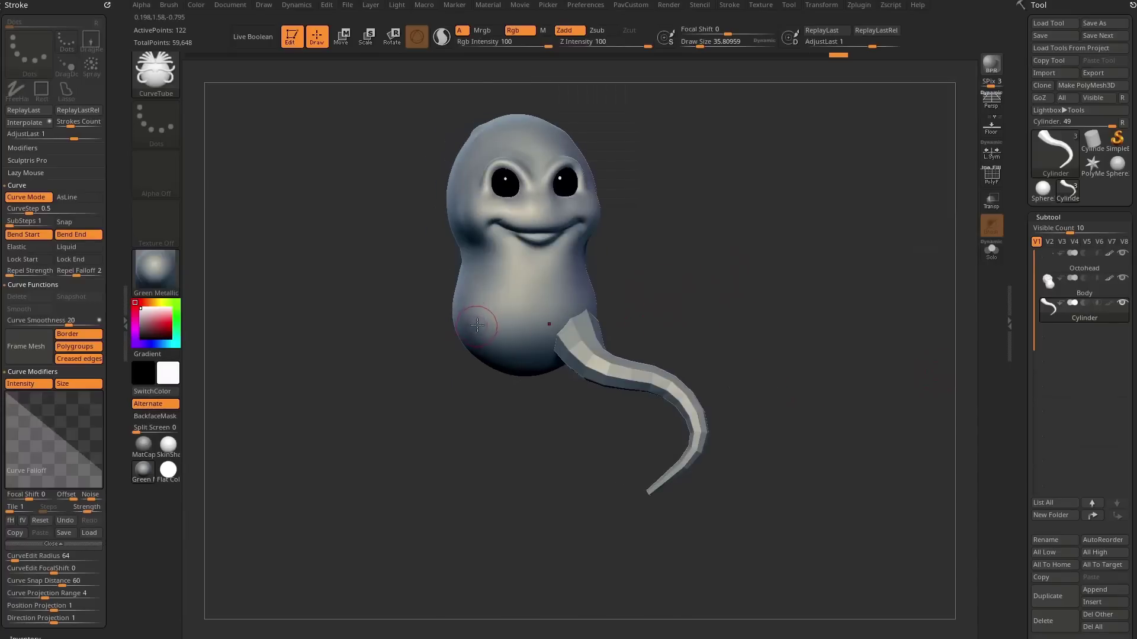
{"action": "left_click_drag", "start_coordinate": [386, 541], "coordinate": [390, 541]}
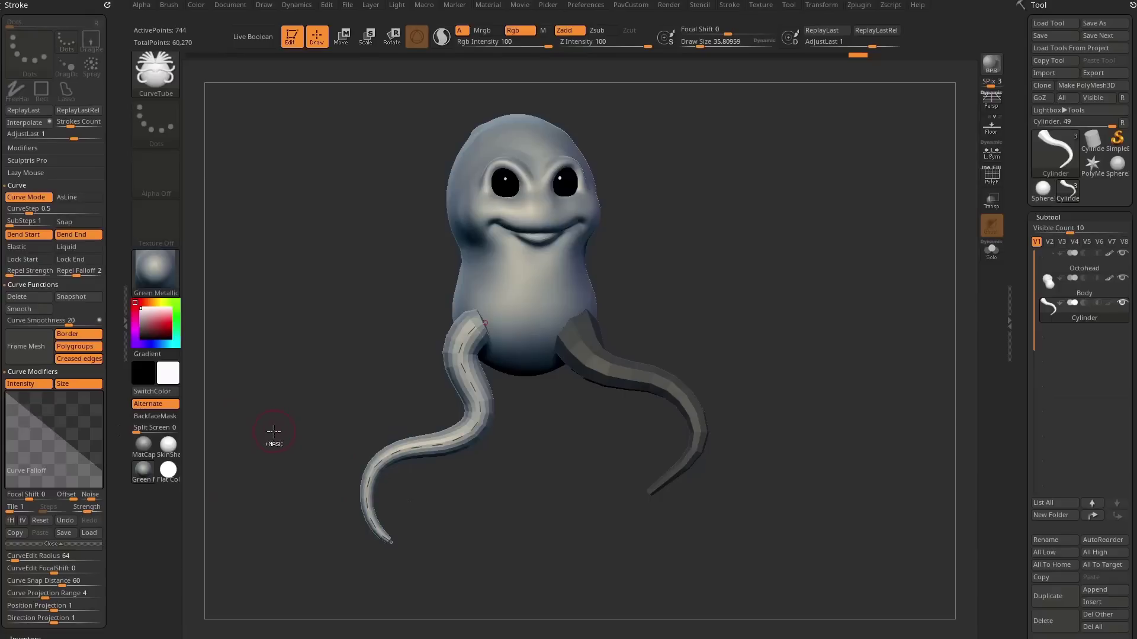
Step: Undo the drawn second tentacle, turn off the curve's Size modifier and redraw the tentacle from the body's lower side down and outward
{"action": "key", "text": "ctrl+z"}
{"action": "left_click", "coordinate": [78, 383]}
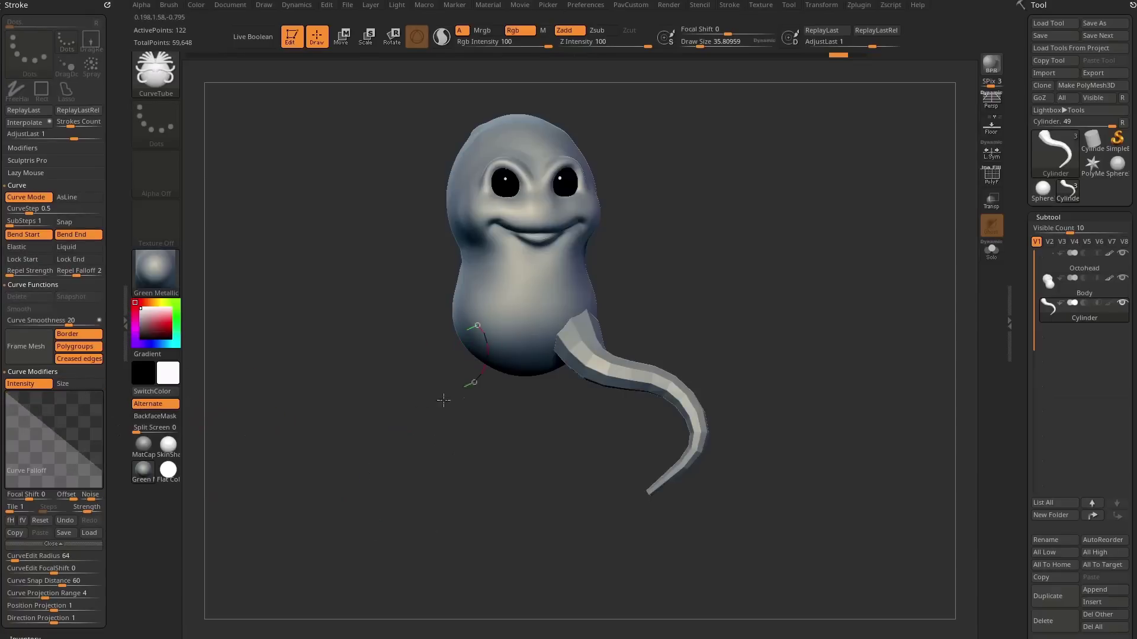
{"action": "left_click_drag", "start_coordinate": [443, 401], "coordinate": [393, 500]}
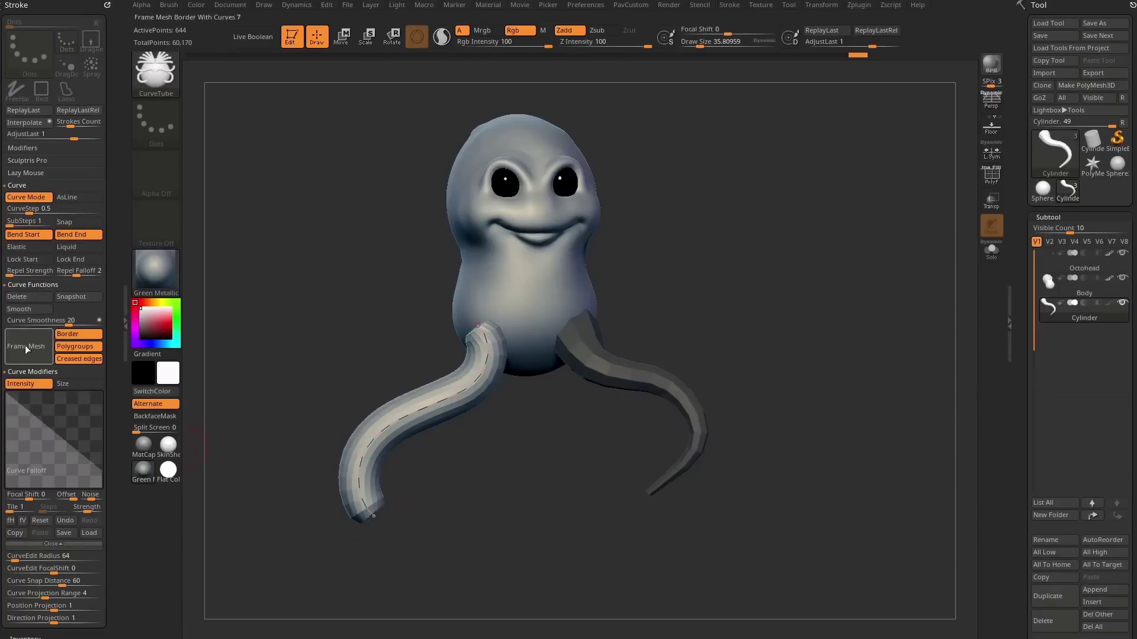
Step: Dock the Stroke palette in the tray in place of the Brush palette
{"action": "left_click", "coordinate": [106, 5]}
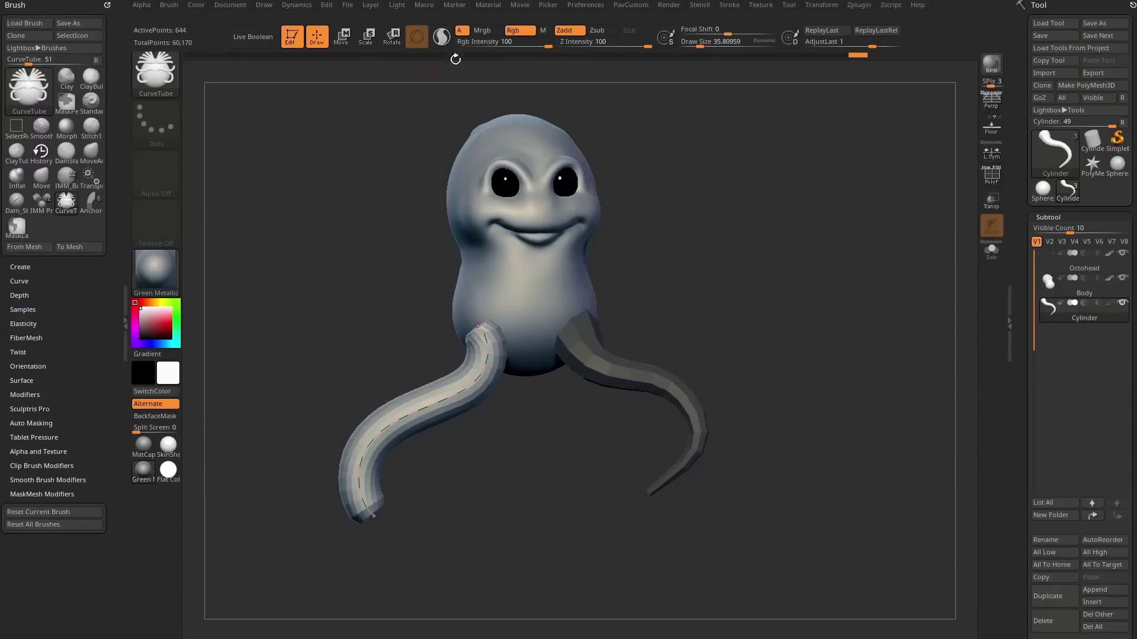
{"action": "left_click", "coordinate": [730, 5]}
{"action": "mouse_move", "coordinate": [723, 19]}
{"action": "left_mouse_down"}
{"action": "mouse_move", "coordinate": [241, 116]}
{"action": "mouse_move", "coordinate": [53, 119]}
{"action": "left_mouse_up"}
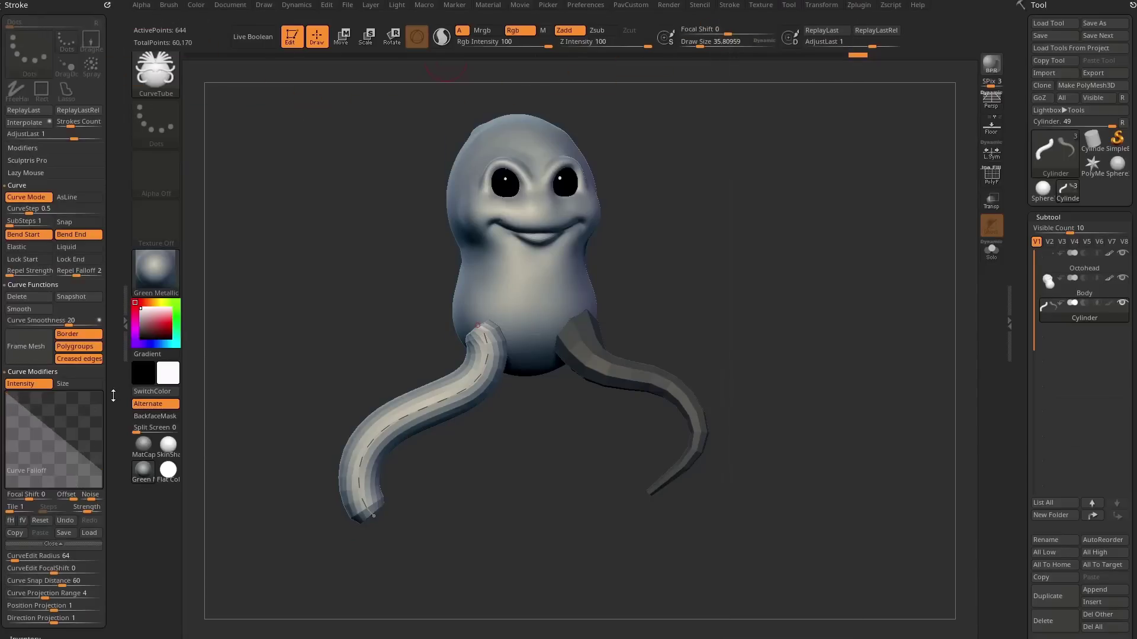
Step: Turn the curve's Size modifier on with a straight descending falloff and update the second tentacle so it tapers toward its tip
{"action": "left_click_drag", "start_coordinate": [111, 389], "coordinate": [108, 352]}
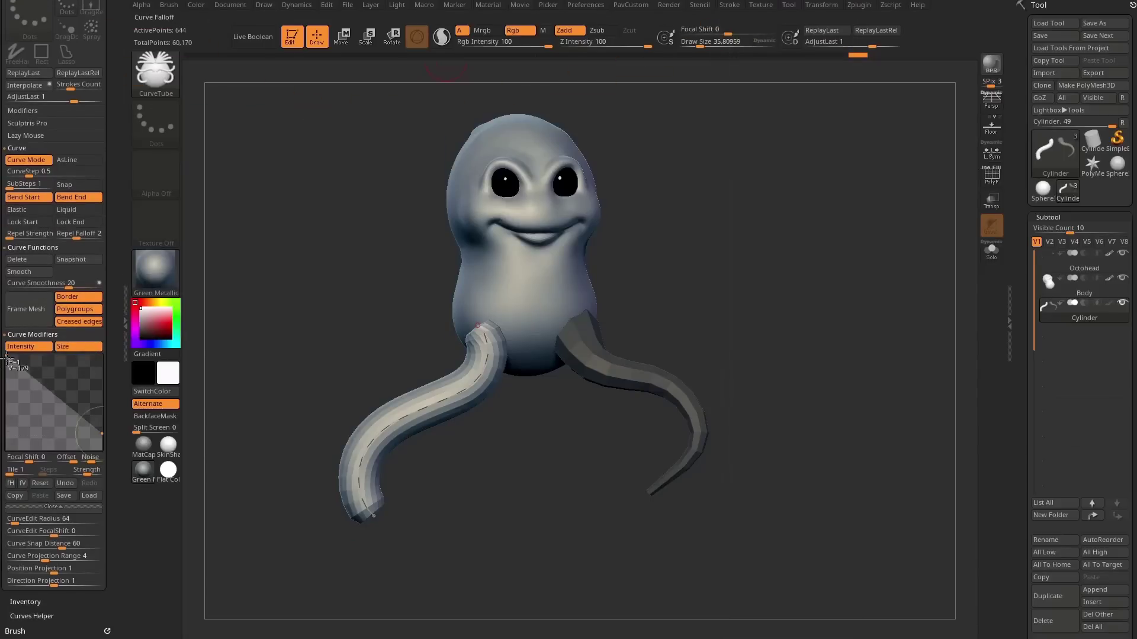
{"action": "mouse_move", "coordinate": [7, 357]}
{"action": "left_mouse_down"}
{"action": "mouse_move", "coordinate": [9, 443]}
{"action": "mouse_move", "coordinate": [7, 358]}
{"action": "left_mouse_up"}
{"action": "left_click_drag", "start_coordinate": [100, 433], "coordinate": [98, 432]}
{"action": "left_click", "coordinate": [438, 402]}
{"action": "mouse_move", "coordinate": [497, 484]}
{"action": "left_mouse_down"}
{"action": "mouse_move", "coordinate": [472, 482]}
{"action": "mouse_move", "coordinate": [471, 444]}
{"action": "mouse_move", "coordinate": [628, 403]}
{"action": "left_mouse_up"}
{"action": "mouse_move", "coordinate": [584, 364]}
{"action": "left_mouse_down"}
{"action": "mouse_move", "coordinate": [462, 367]}
{"action": "mouse_move", "coordinate": [581, 362]}
{"action": "mouse_move", "coordinate": [521, 292]}
{"action": "mouse_move", "coordinate": [456, 356]}
{"action": "mouse_move", "coordinate": [350, 363]}
{"action": "mouse_move", "coordinate": [366, 369]}
{"action": "left_mouse_up"}
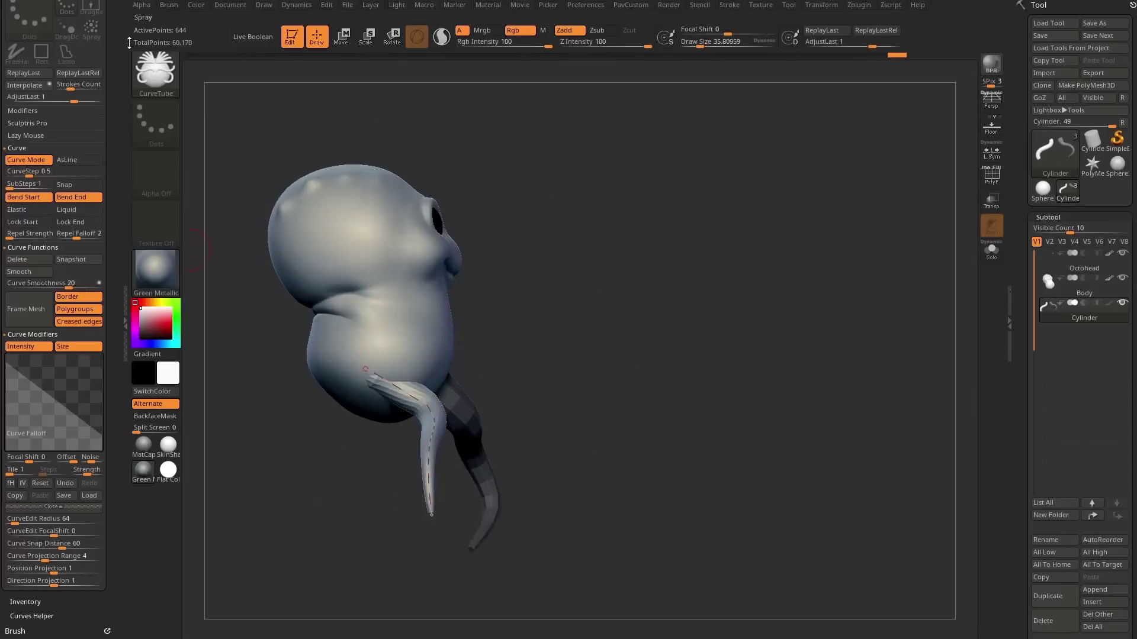
{"action": "left_click_drag", "start_coordinate": [129, 43], "coordinate": [109, 133]}
{"action": "left_click", "coordinate": [34, 186]}
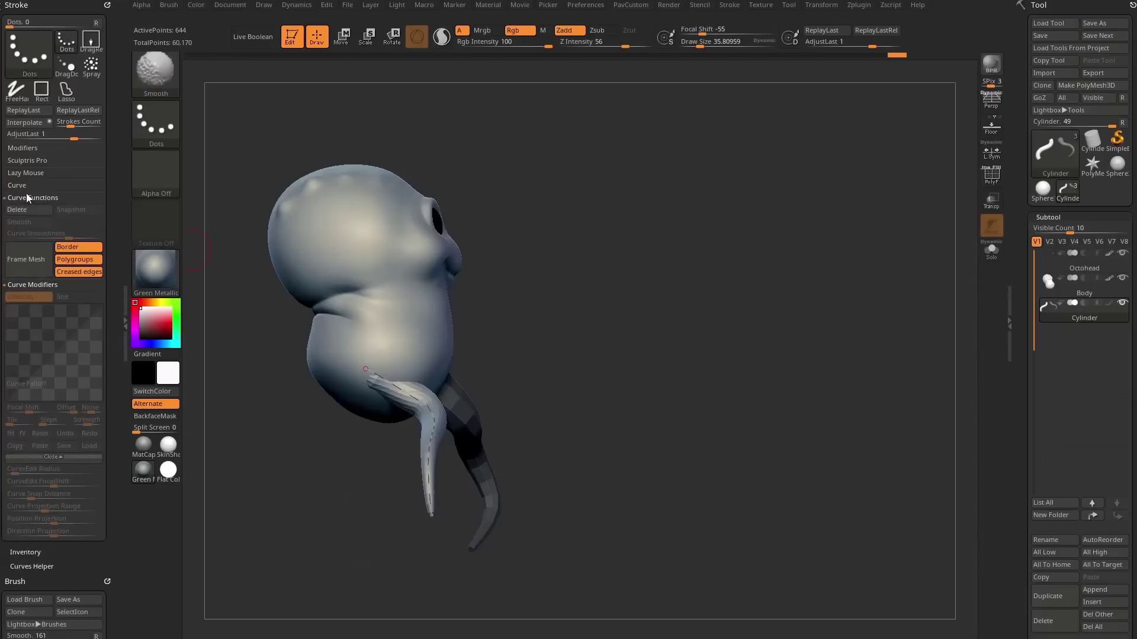
{"action": "left_click", "coordinate": [26, 187]}
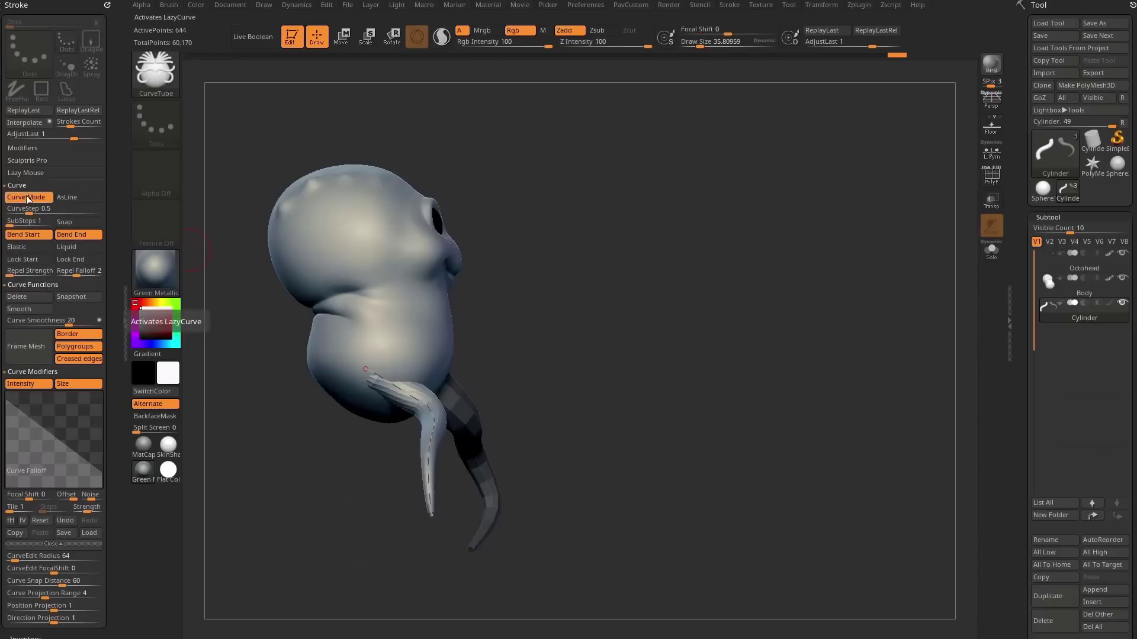
Step: Reshape the second tentacle's curve by pulling its middle, tip and upper section toward the back of the body
{"action": "right_click_drag", "start_coordinate": [445, 409], "coordinate": [455, 367], "text": "alt"}
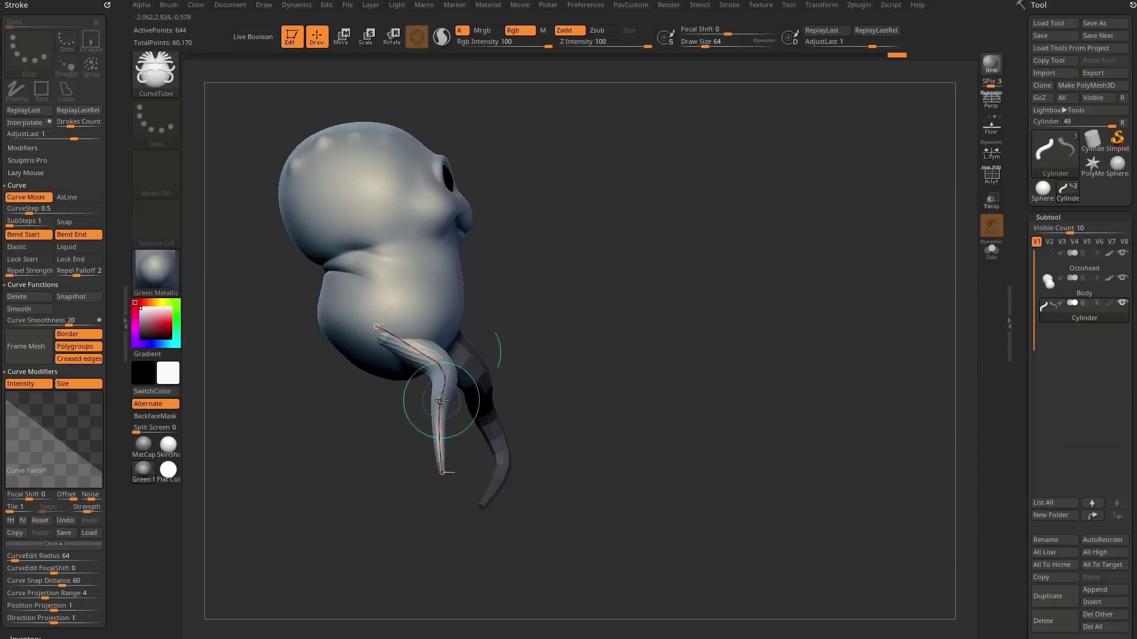
{"action": "left_click_drag", "start_coordinate": [444, 391], "coordinate": [456, 404]}
{"action": "left_click_drag", "start_coordinate": [443, 472], "coordinate": [391, 510]}
{"action": "left_click_drag", "start_coordinate": [457, 402], "coordinate": [417, 392]}
{"action": "left_click_drag", "start_coordinate": [415, 354], "coordinate": [380, 358]}
{"action": "left_click_drag", "start_coordinate": [418, 407], "coordinate": [393, 482]}
{"action": "left_click_drag", "start_coordinate": [553, 398], "coordinate": [401, 451]}
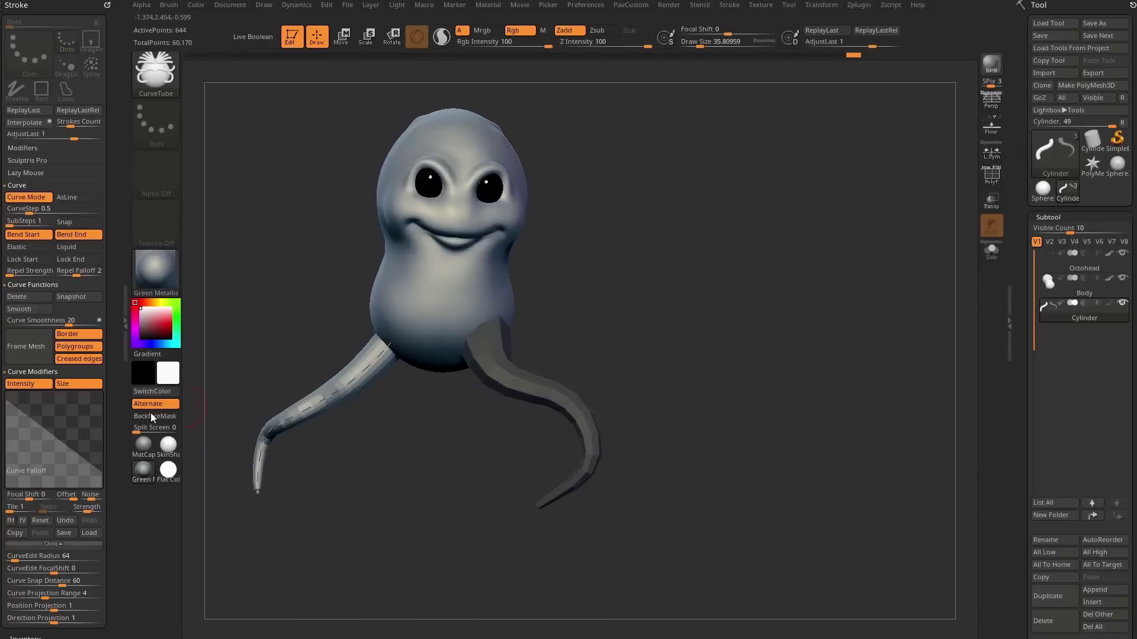
Step: Shape the curve falloff into a central peak and apply it so the second tentacle bulges at mid-length
{"action": "left_click_drag", "start_coordinate": [330, 498], "coordinate": [368, 401]}
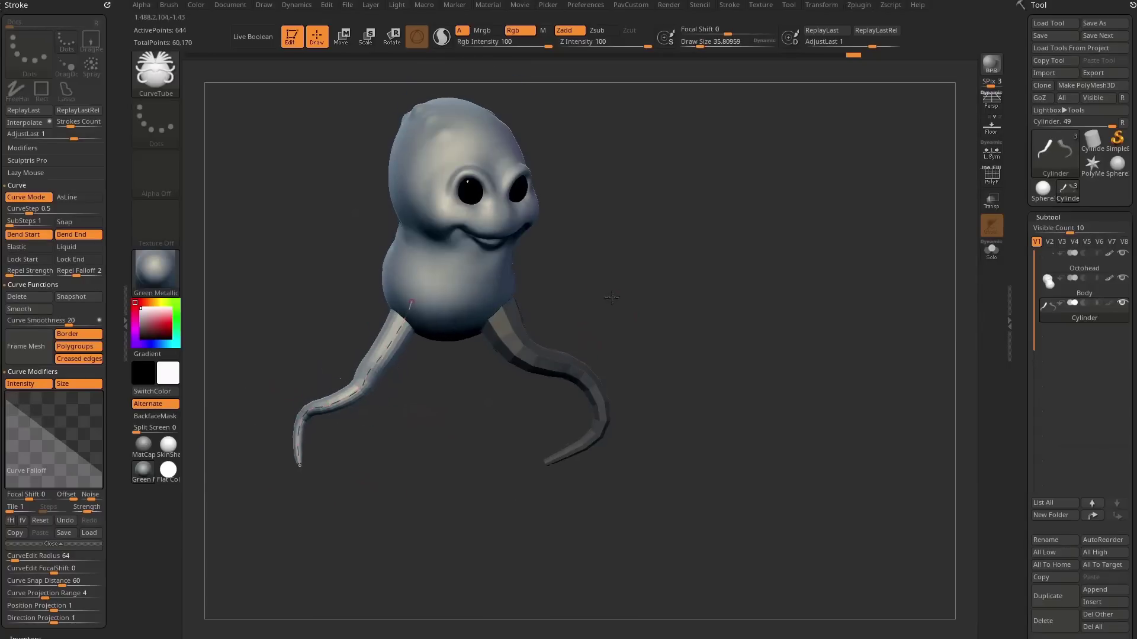
{"action": "left_click_drag", "start_coordinate": [610, 296], "coordinate": [557, 309]}
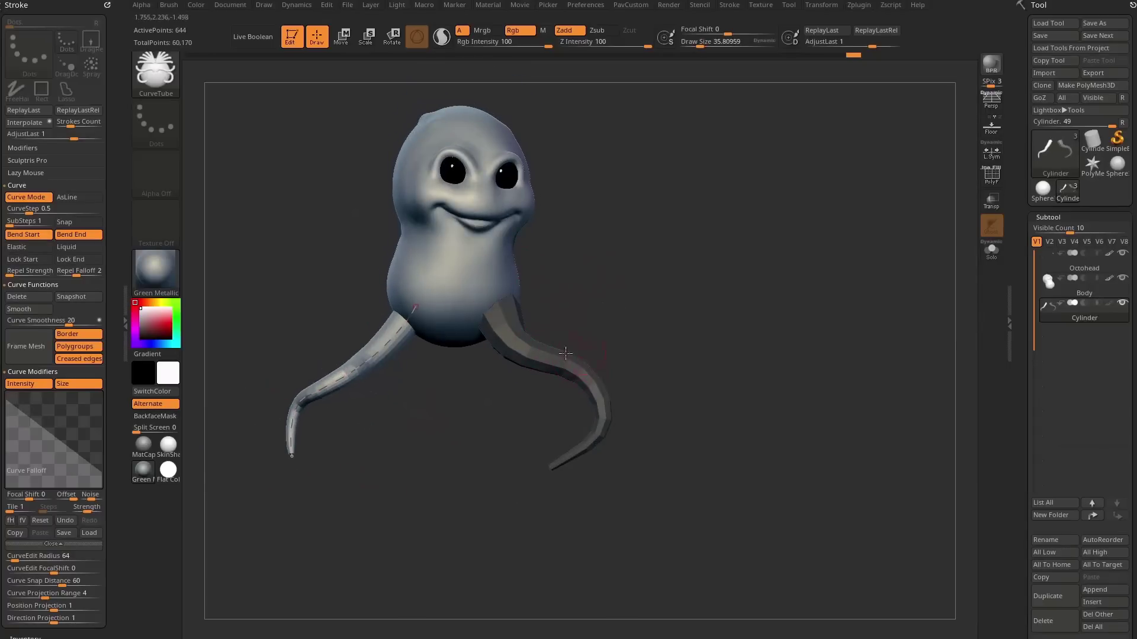
{"action": "left_click_drag", "start_coordinate": [447, 410], "coordinate": [367, 415]}
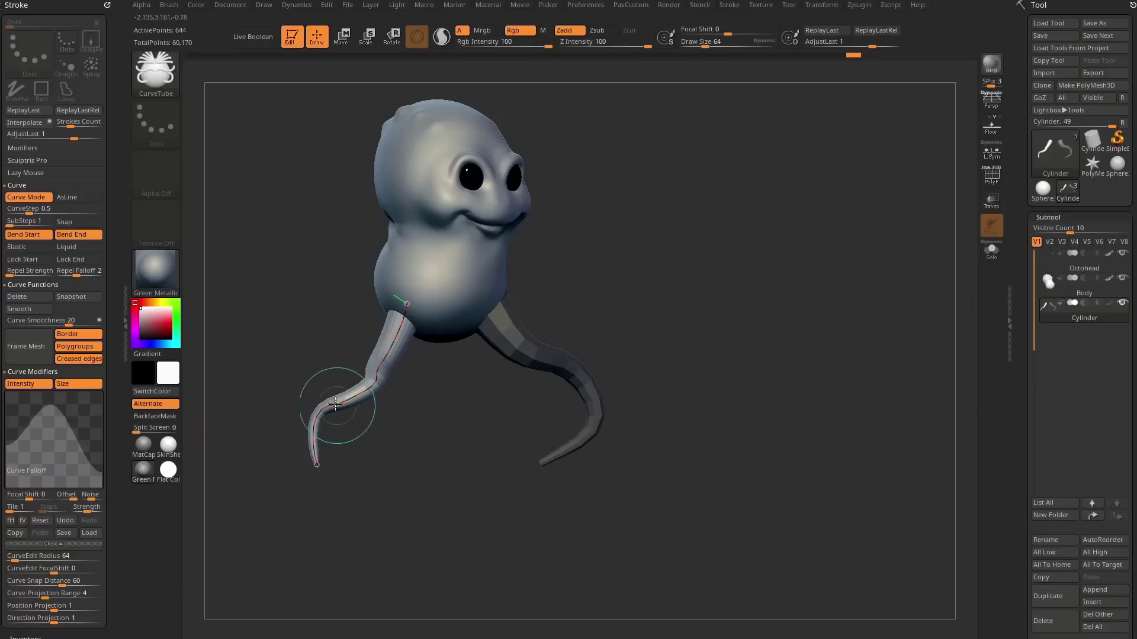
{"action": "left_click", "coordinate": [371, 406]}
{"action": "mouse_move", "coordinate": [441, 426]}
{"action": "left_mouse_down"}
{"action": "mouse_move", "coordinate": [363, 407]}
{"action": "mouse_move", "coordinate": [435, 450]}
{"action": "mouse_move", "coordinate": [450, 438]}
{"action": "left_mouse_up"}
{"action": "left_click", "coordinate": [367, 380]}
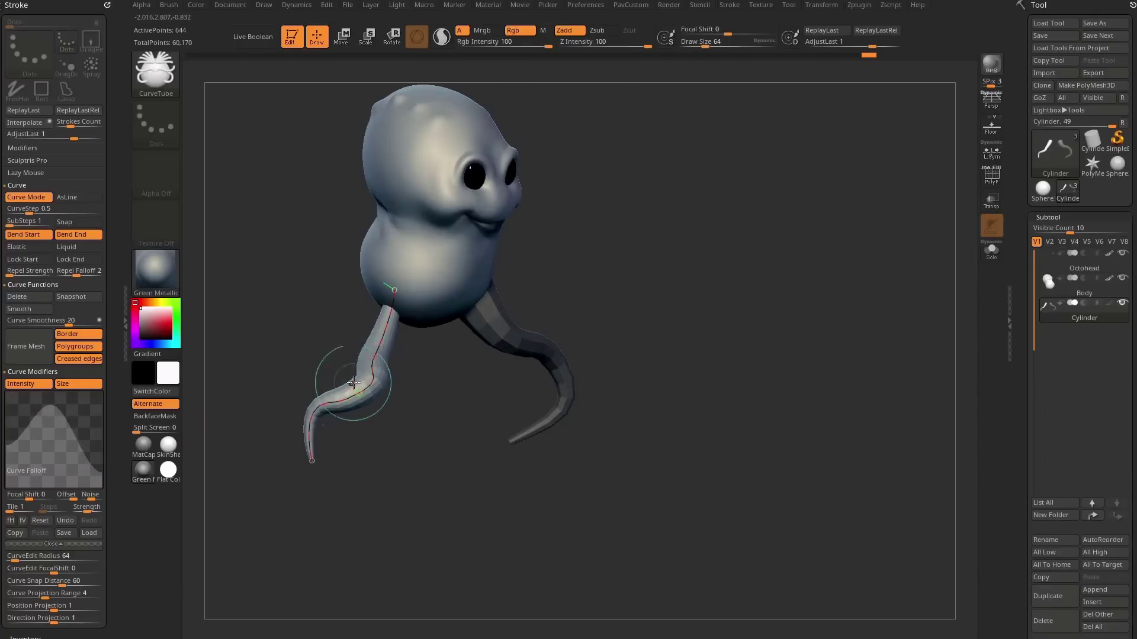
Step: Restore the straight descending curve falloff and apply it so the second tentacle narrows from base to tip
{"action": "left_click_drag", "start_coordinate": [6, 446], "coordinate": [119, 417]}
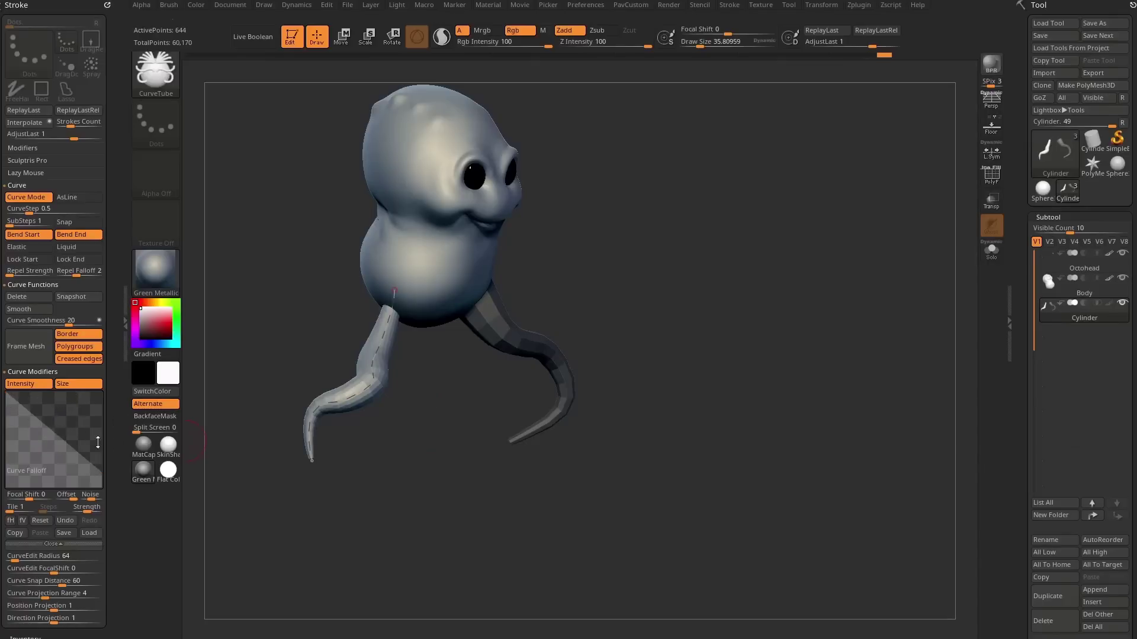
{"action": "left_click_drag", "start_coordinate": [411, 424], "coordinate": [379, 415]}
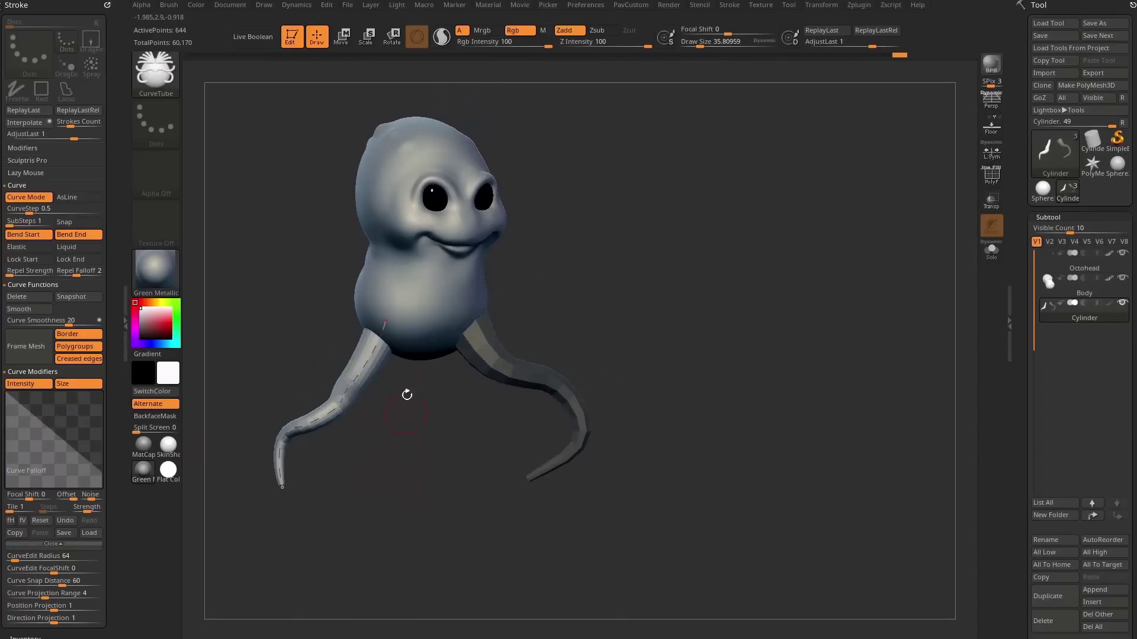
{"action": "mouse_move", "coordinate": [355, 364]}
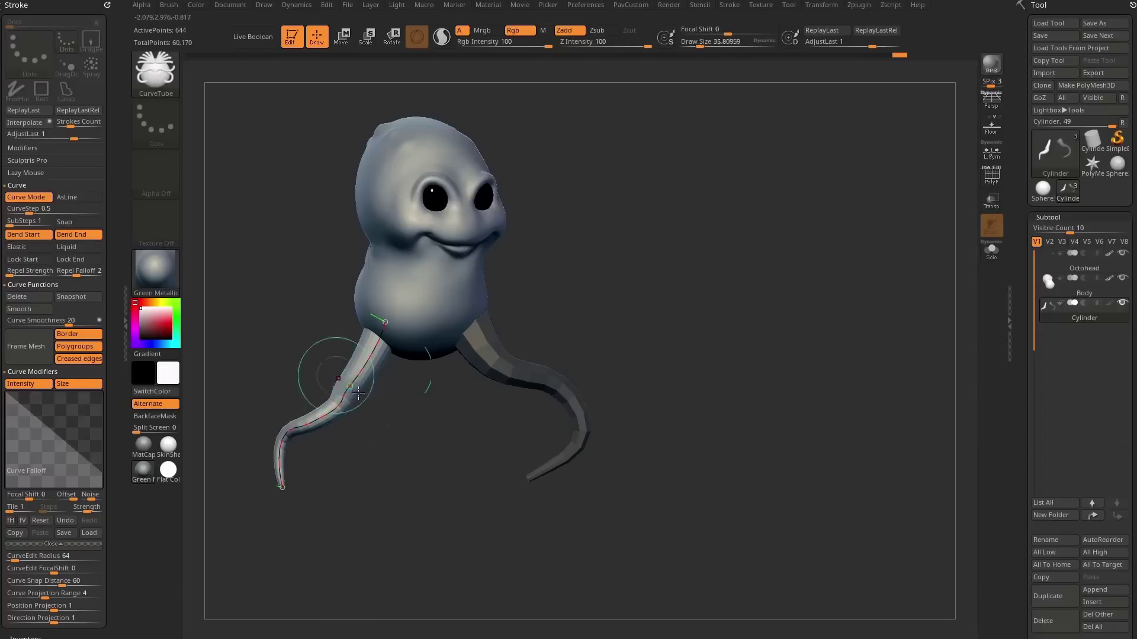
{"action": "left_click_drag", "start_coordinate": [260, 423], "coordinate": [248, 453]}
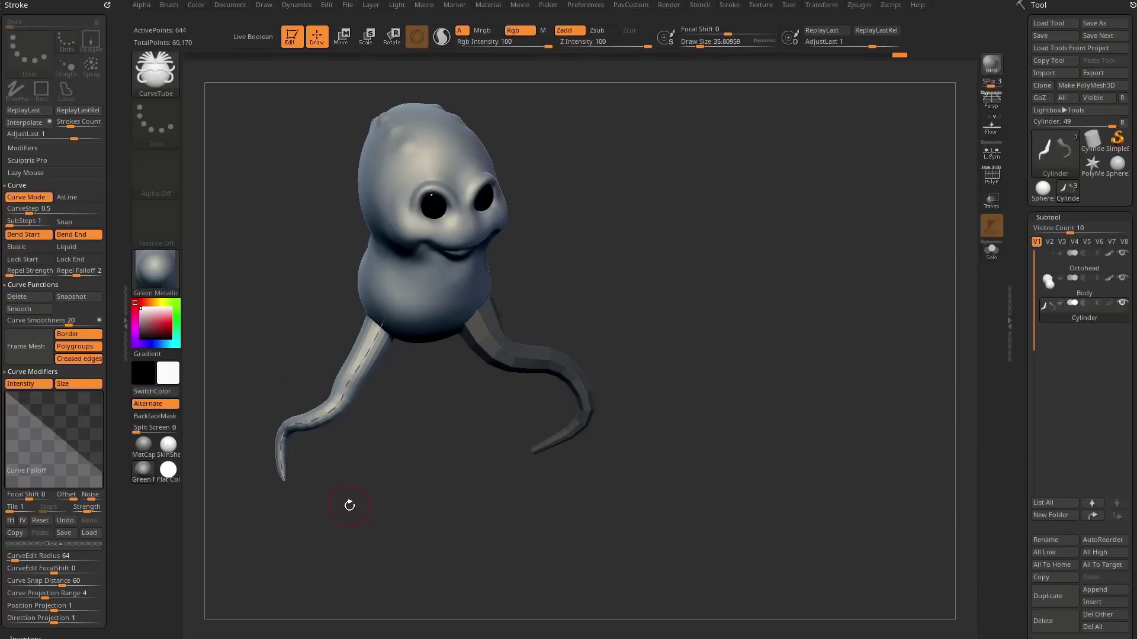
Step: Increase the draw size to about 43.67 and update the second tentacle's curve to thicken the tube
{"action": "left_click_drag", "start_coordinate": [548, 311], "coordinate": [630, 347]}
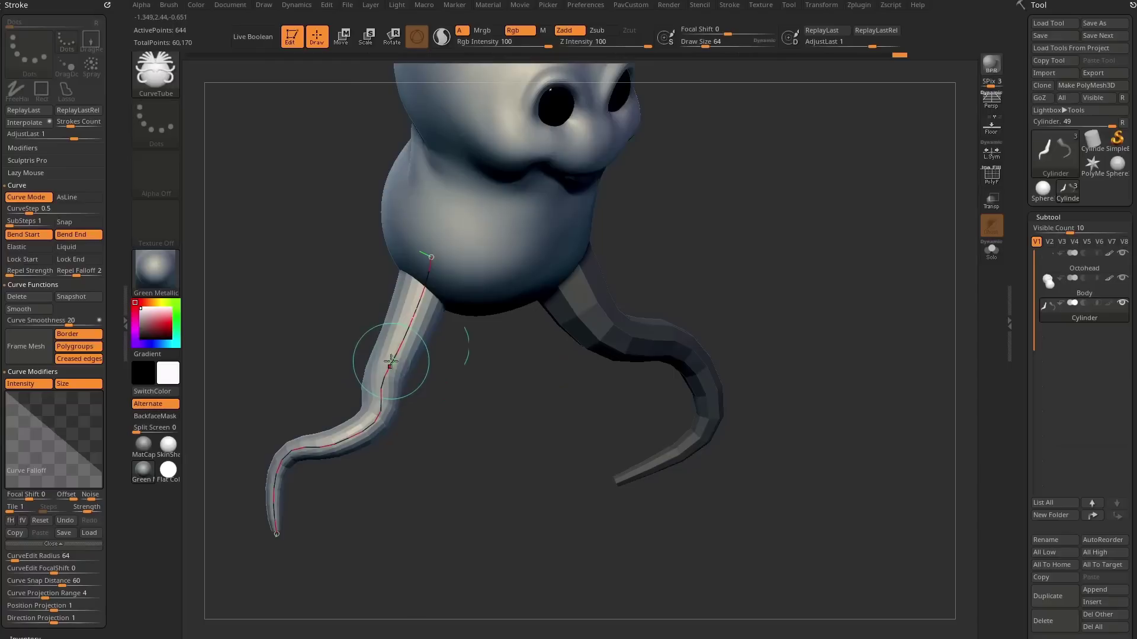
{"action": "left_click_drag", "start_coordinate": [391, 361], "coordinate": [395, 355]}
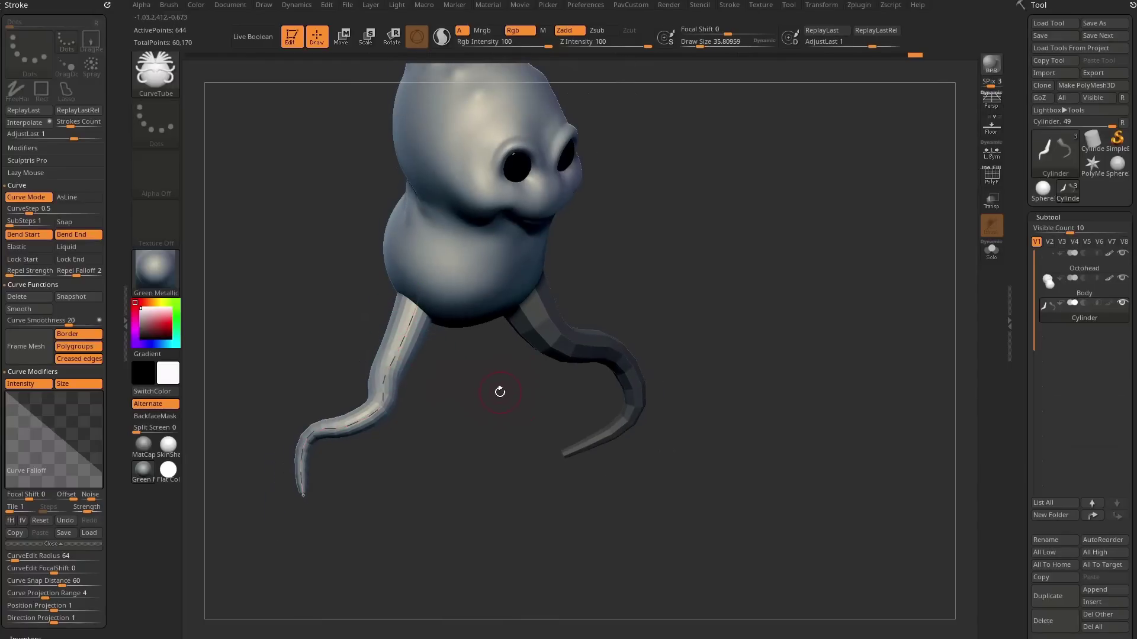
{"action": "left_click_drag", "start_coordinate": [700, 44], "coordinate": [701, 45]}
{"action": "left_click_drag", "start_coordinate": [619, 286], "coordinate": [625, 287]}
{"action": "left_click", "coordinate": [387, 365]}
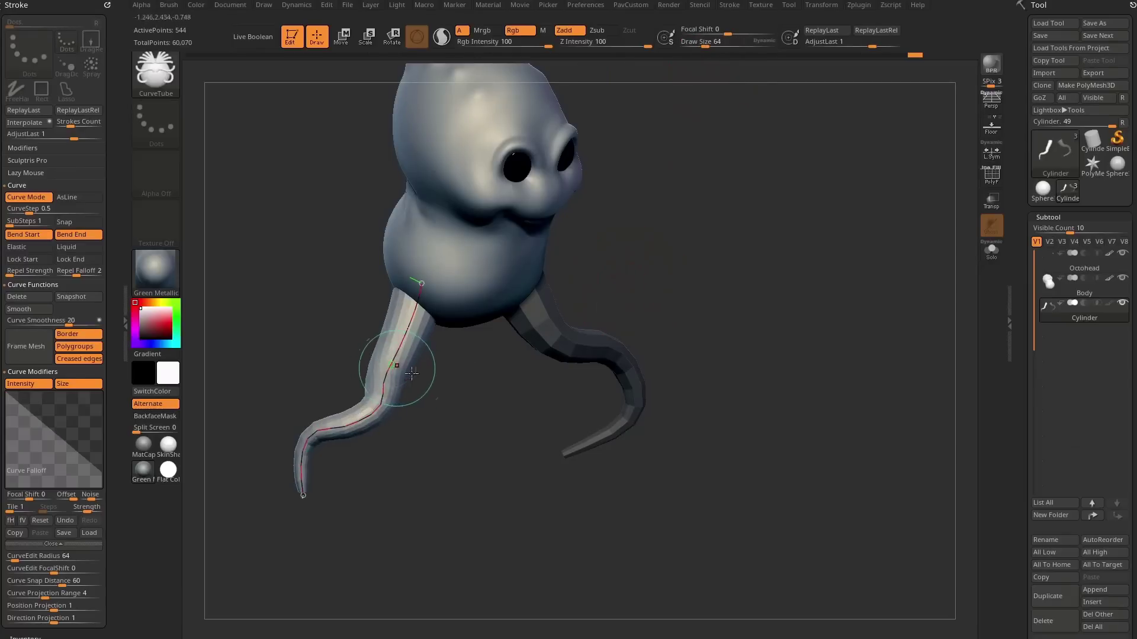
{"action": "left_click", "coordinate": [303, 468]}
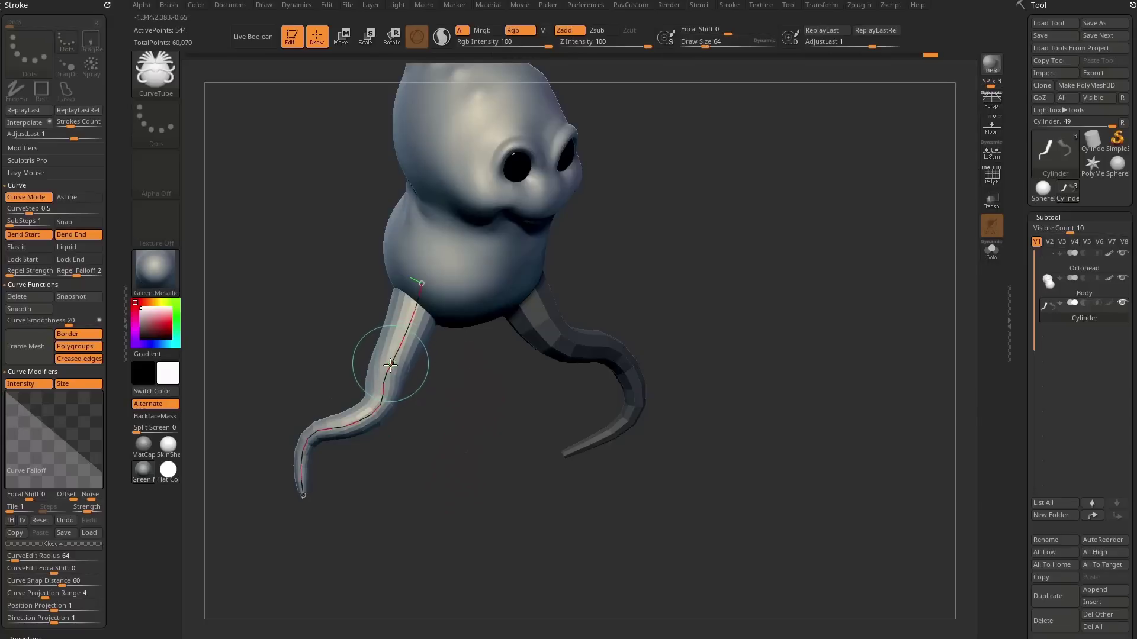
Step: Refine the second tentacle's curve by pulling its lower bend down and its tip inward
{"action": "left_click_drag", "start_coordinate": [385, 374], "coordinate": [376, 414]}
{"action": "left_click_drag", "start_coordinate": [303, 486], "coordinate": [333, 489]}
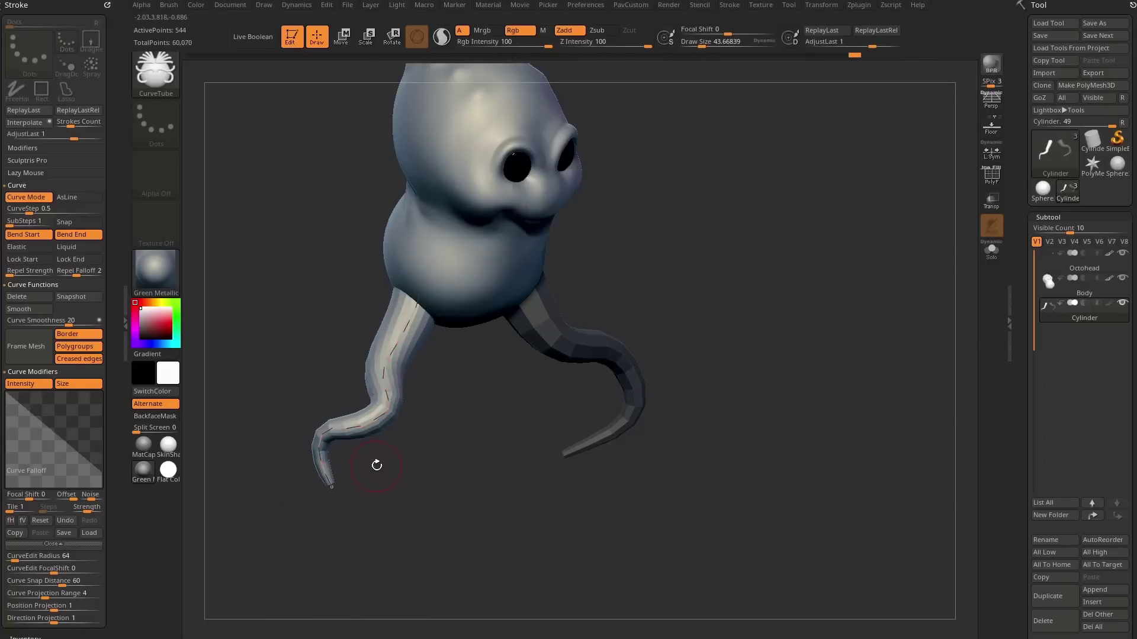
{"action": "left_click_drag", "start_coordinate": [385, 410], "coordinate": [384, 414]}
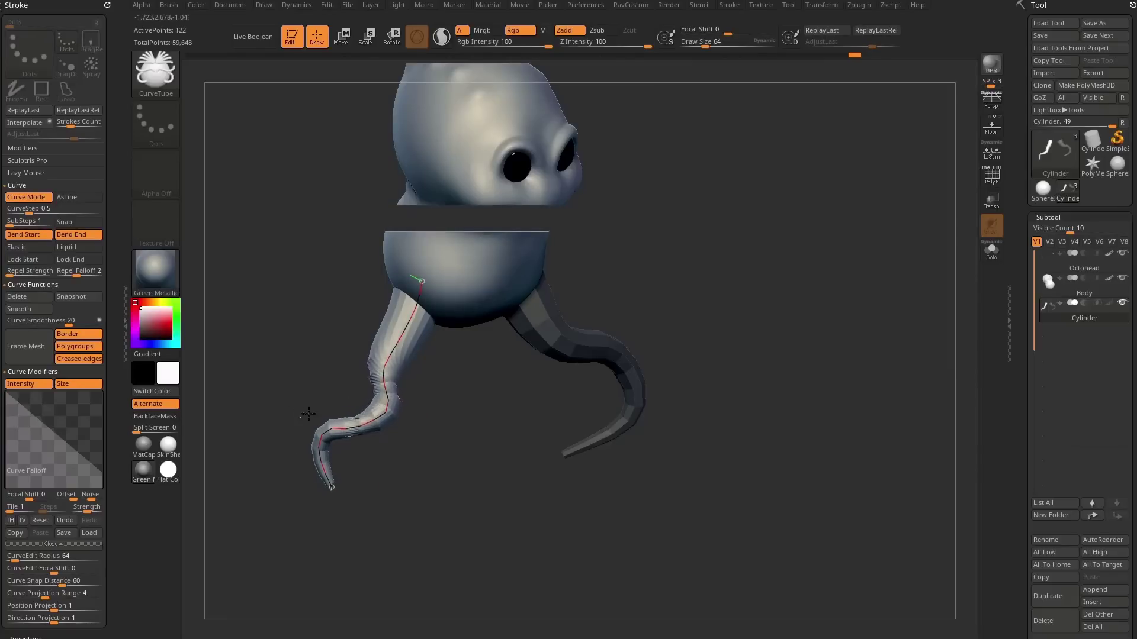
{"action": "left_click", "coordinate": [388, 388]}
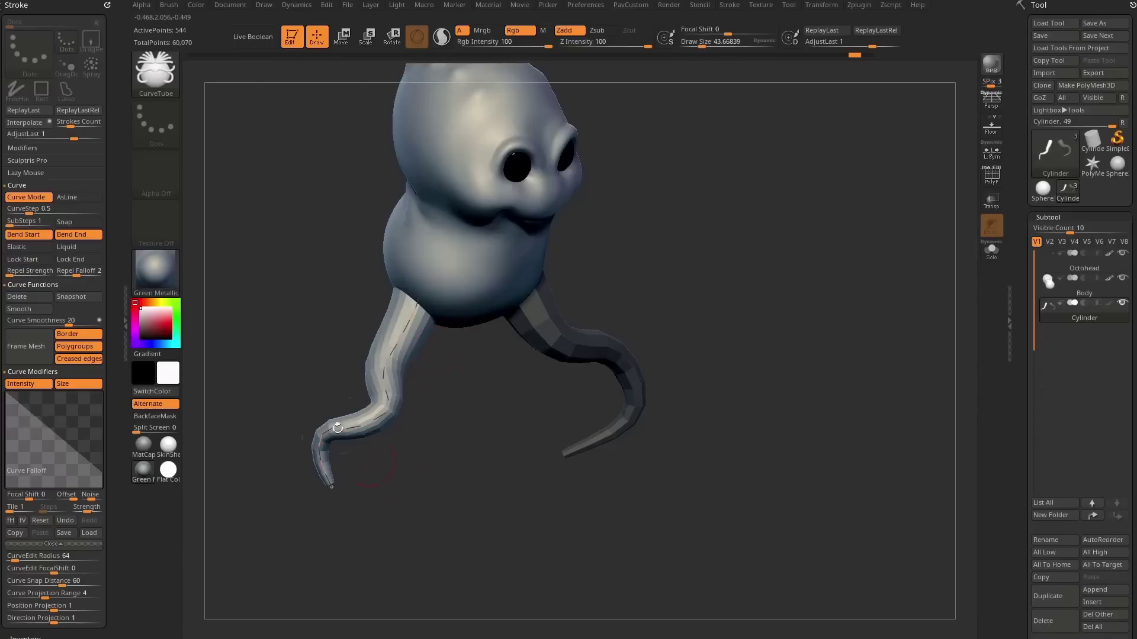
{"action": "left_click_drag", "start_coordinate": [698, 257], "coordinate": [661, 290]}
{"action": "left_click_drag", "start_coordinate": [413, 433], "coordinate": [401, 389]}
{"action": "left_click_drag", "start_coordinate": [355, 464], "coordinate": [436, 450]}
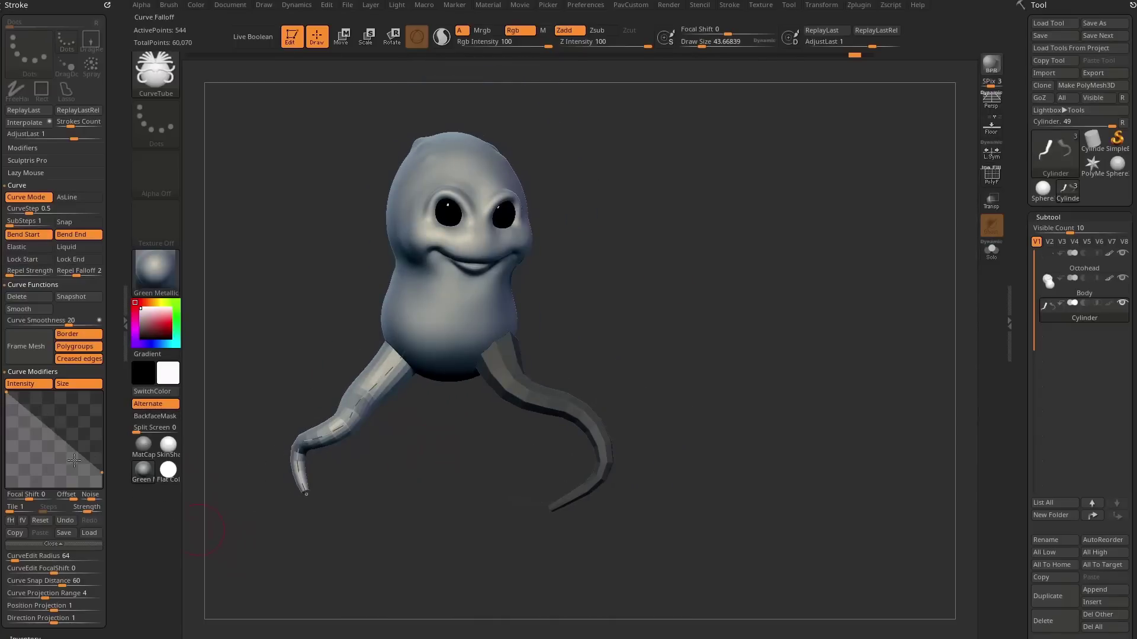
{"action": "left_click_drag", "start_coordinate": [326, 457], "coordinate": [436, 459]}
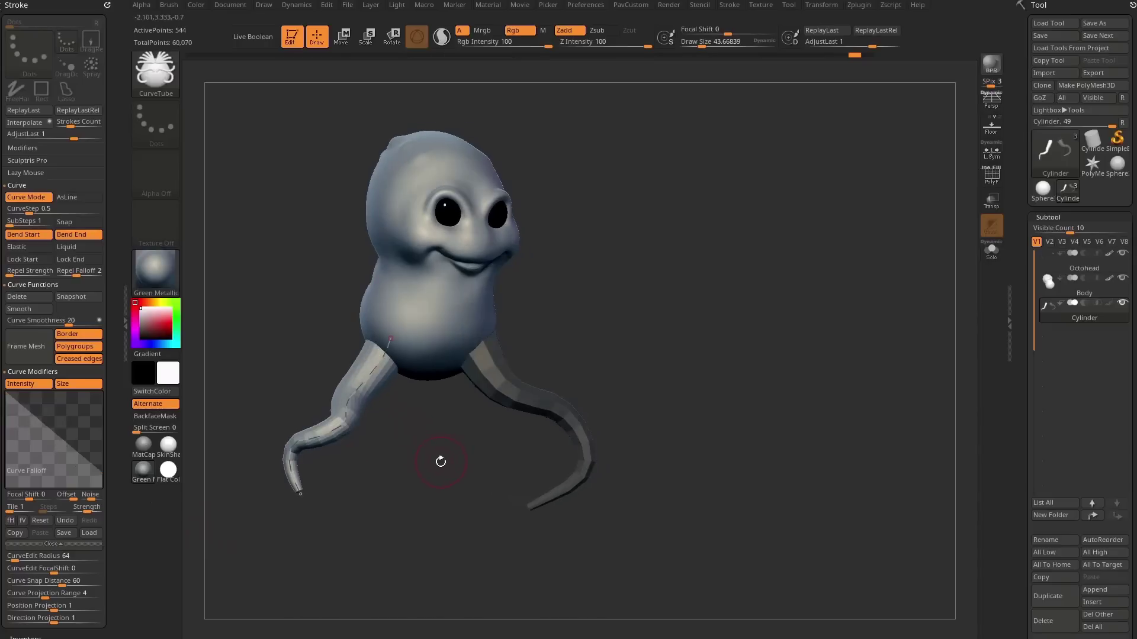
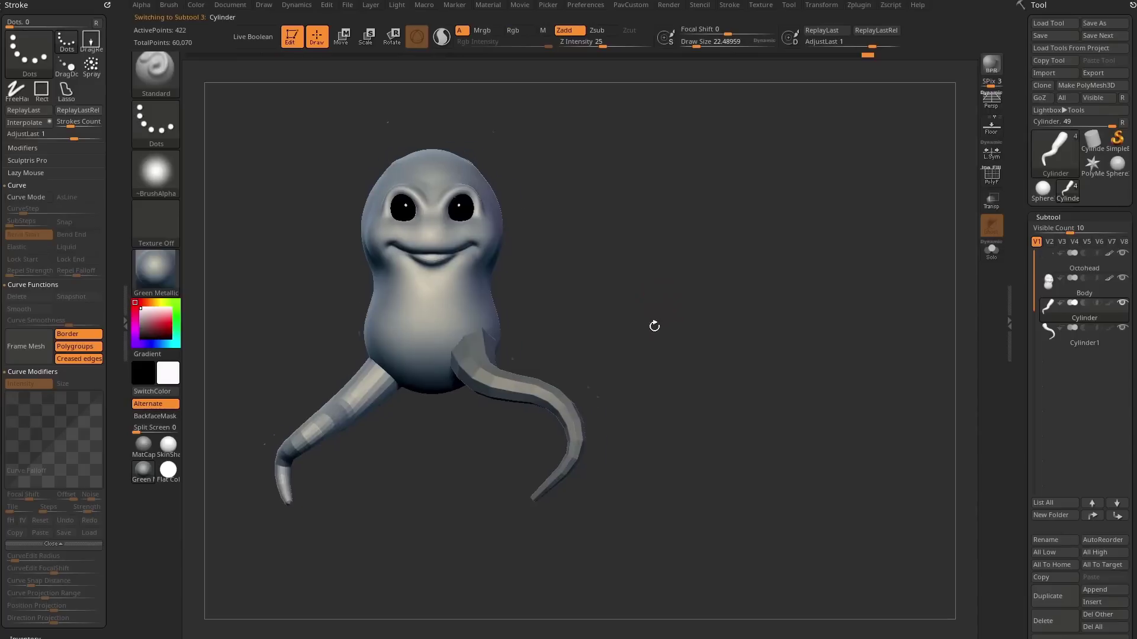
Step: Select the first tentacle, the Cylinder1 subtool, and place the Move gizmo on its upper section
{"action": "left_click", "coordinate": [493, 340], "text": "alt"}
{"action": "left_click_drag", "start_coordinate": [585, 459], "coordinate": [634, 338]}
{"action": "key", "text": "w"}
{"action": "left_click_drag", "start_coordinate": [574, 456], "coordinate": [613, 351], "text": "alt"}
{"action": "left_click_drag", "start_coordinate": [434, 341], "coordinate": [660, 278]}
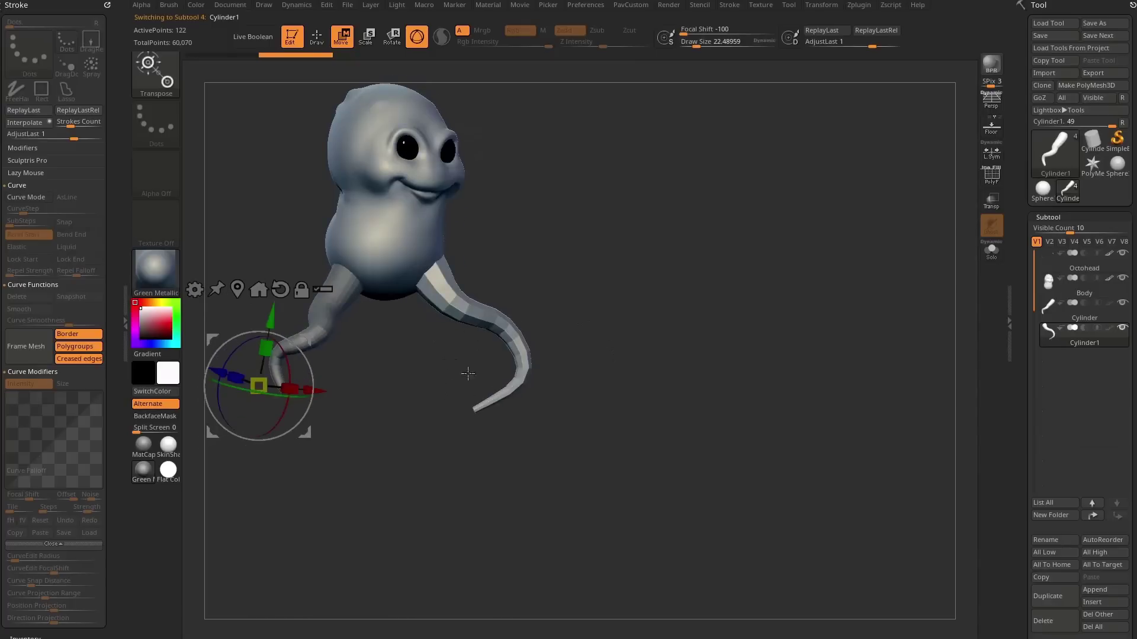
{"action": "left_click_drag", "start_coordinate": [472, 402], "coordinate": [596, 314]}
{"action": "left_click", "coordinate": [466, 363], "text": "alt"}
{"action": "left_click_drag", "start_coordinate": [551, 349], "coordinate": [515, 340]}
{"action": "left_click_drag", "start_coordinate": [621, 325], "coordinate": [669, 358]}
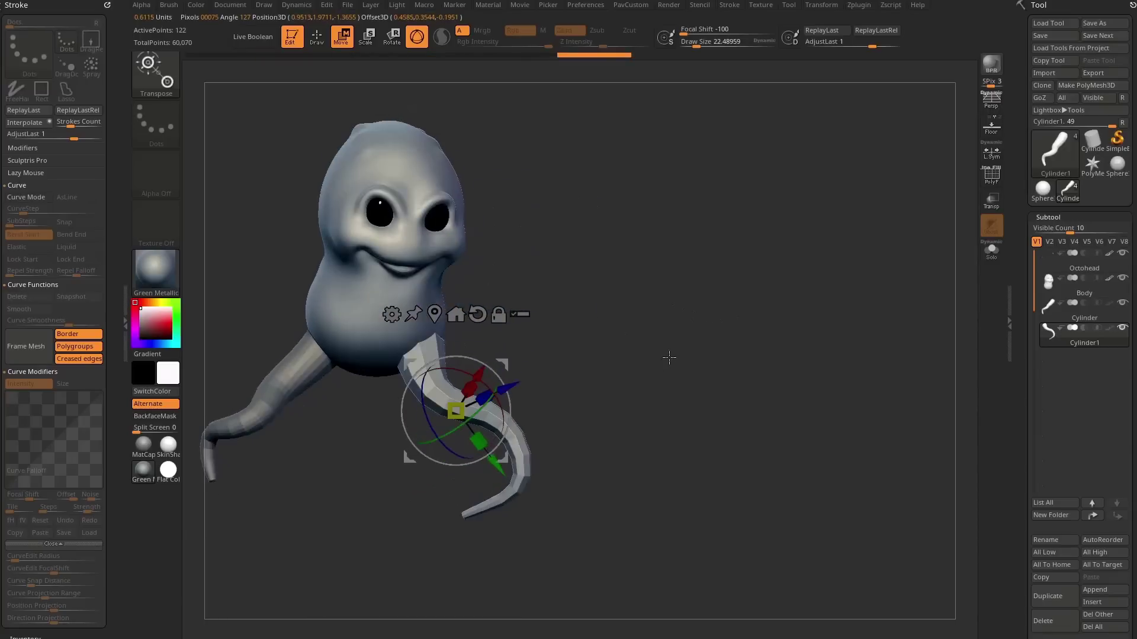
Step: Adjust the bend in the first tentacle's upper and middle sections with the transform gizmo
{"action": "left_click", "coordinate": [392, 314]}
{"action": "left_click", "coordinate": [518, 352]}
{"action": "left_click_drag", "start_coordinate": [548, 373], "coordinate": [579, 309], "text": "alt"}
{"action": "left_click_drag", "start_coordinate": [502, 431], "coordinate": [425, 386]}
{"action": "left_click_drag", "start_coordinate": [438, 335], "coordinate": [464, 329]}
{"action": "left_click_drag", "start_coordinate": [578, 331], "coordinate": [509, 276]}
{"action": "left_click_drag", "start_coordinate": [560, 314], "coordinate": [631, 389]}
{"action": "key", "text": "q"}
{"action": "mouse_move", "coordinate": [630, 338]}
{"action": "left_mouse_down"}
{"action": "mouse_move", "coordinate": [634, 346]}
{"action": "mouse_move", "coordinate": [583, 357]}
{"action": "mouse_move", "coordinate": [590, 318]}
{"action": "mouse_move", "coordinate": [592, 363]}
{"action": "left_mouse_up"}
Step: Curl the first tentacle's end inward by rotating its unmasked lower section about the gizmo placed at the middle and lower bends
{"action": "key", "text": "w"}
{"action": "key", "text": "y"}
{"action": "left_click", "coordinate": [507, 358]}
{"action": "left_click_drag", "start_coordinate": [513, 399], "coordinate": [472, 460], "text": "alt"}
{"action": "left_click_drag", "start_coordinate": [578, 370], "coordinate": [524, 371]}
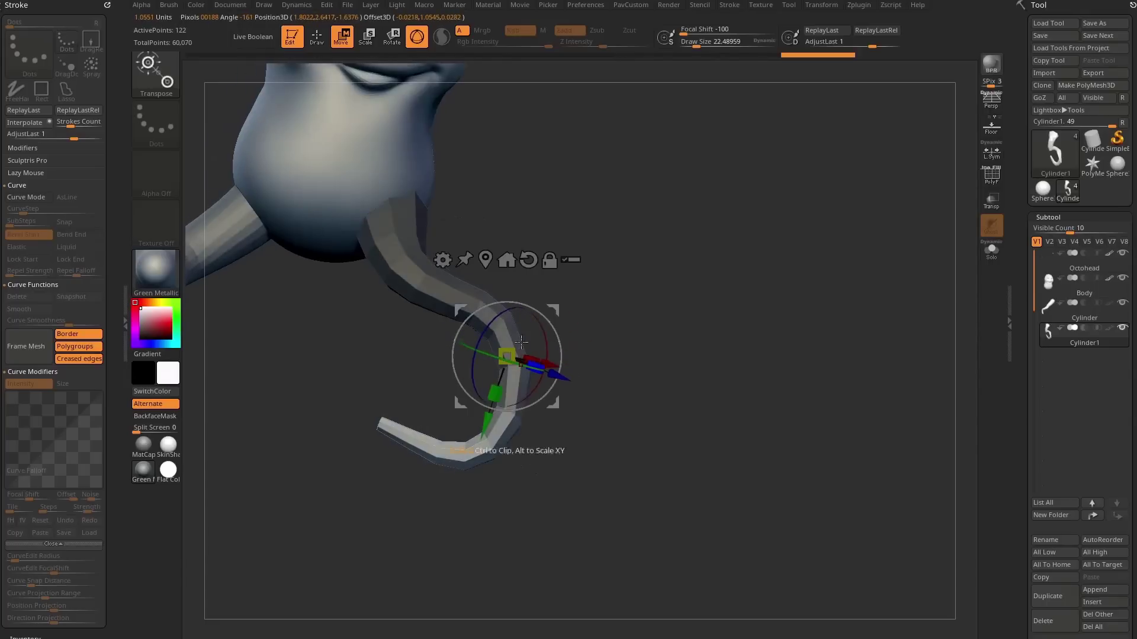
{"action": "left_click", "coordinate": [492, 449], "text": "alt"}
{"action": "mouse_move", "coordinate": [536, 420]}
{"action": "left_mouse_down"}
{"action": "mouse_move", "coordinate": [536, 432]}
{"action": "mouse_move", "coordinate": [527, 403]}
{"action": "left_mouse_up"}
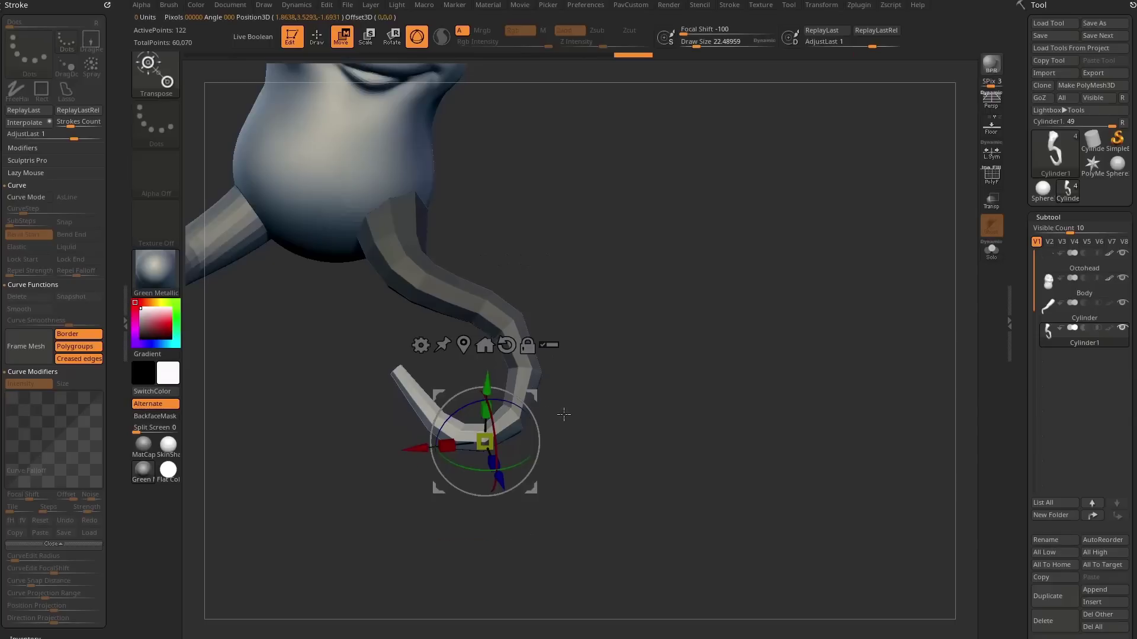
Step: Mask all but the first tentacle's tip with the MaskLasso brush and rotate the tip further into the curl
{"action": "left_click", "coordinate": [155, 72]}
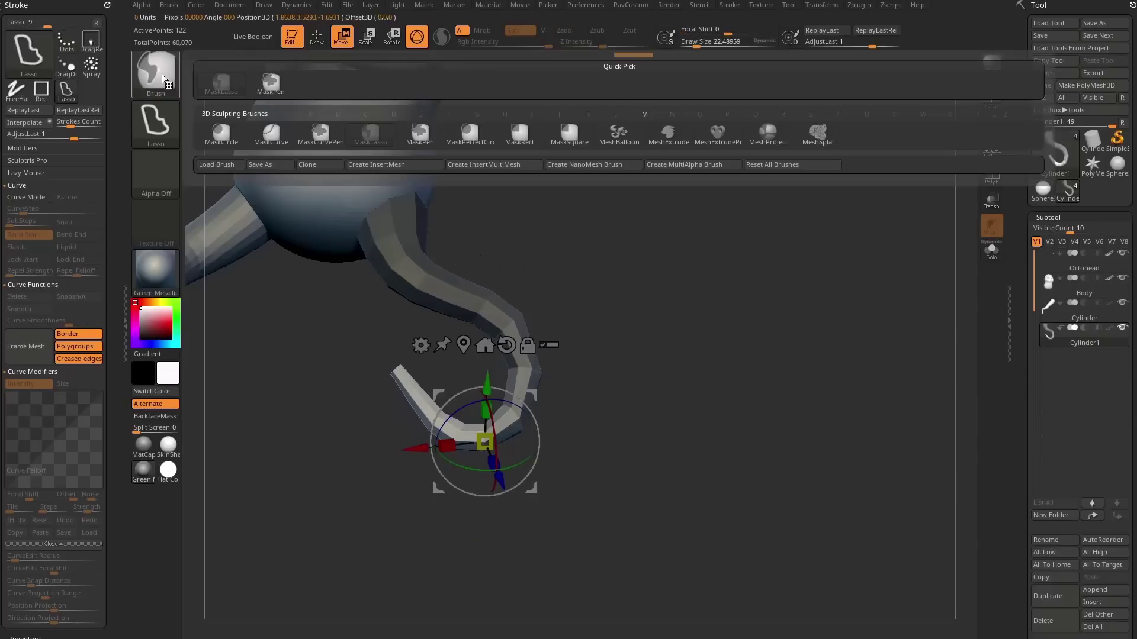
{"action": "left_click", "coordinate": [216, 82]}
{"action": "mouse_move", "coordinate": [550, 481]}
{"action": "left_mouse_down", "text": "ctrl"}
{"action": "mouse_move", "coordinate": [460, 271]}
{"action": "mouse_move", "coordinate": [474, 414]}
{"action": "mouse_move", "coordinate": [501, 402]}
{"action": "mouse_move", "coordinate": [503, 384]}
{"action": "mouse_move", "coordinate": [509, 415]}
{"action": "mouse_move", "coordinate": [479, 397]}
{"action": "mouse_move", "coordinate": [432, 450]}
{"action": "left_mouse_up", "text": "ctrl"}
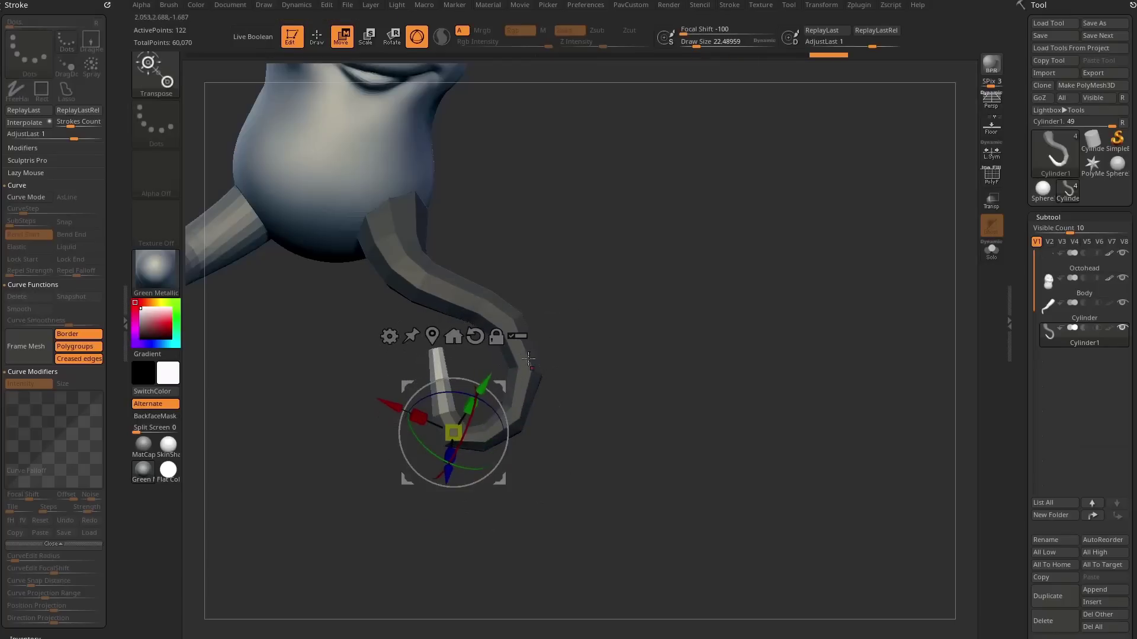
{"action": "left_click", "coordinate": [510, 378], "text": "ctrl"}
{"action": "mouse_move", "coordinate": [504, 383]}
{"action": "left_mouse_down", "text": "alt"}
{"action": "mouse_move", "coordinate": [492, 349]}
{"action": "mouse_move", "coordinate": [495, 415]}
{"action": "left_mouse_up", "text": "alt"}
{"action": "left_click_drag", "start_coordinate": [571, 469], "coordinate": [508, 489], "text": "ctrl"}
{"action": "mouse_move", "coordinate": [492, 354]}
{"action": "left_mouse_down", "text": "alt"}
{"action": "mouse_move", "coordinate": [499, 333]}
{"action": "mouse_move", "coordinate": [488, 341]}
{"action": "mouse_move", "coordinate": [502, 386]}
{"action": "left_mouse_up", "text": "alt"}
Step: Return to Draw mode, clear the first tentacle's mask and switch to the Move brush
{"action": "key", "text": "q"}
{"action": "mouse_move", "coordinate": [583, 370]}
{"action": "left_mouse_down", "text": "ctrl"}
{"action": "mouse_move", "coordinate": [620, 355]}
{"action": "mouse_move", "coordinate": [620, 365]}
{"action": "mouse_move", "coordinate": [627, 346]}
{"action": "mouse_move", "coordinate": [590, 365]}
{"action": "left_mouse_up", "text": "ctrl"}
{"action": "key", "text": "b"}
{"action": "key", "text": "m"}
{"action": "key", "text": "v"}
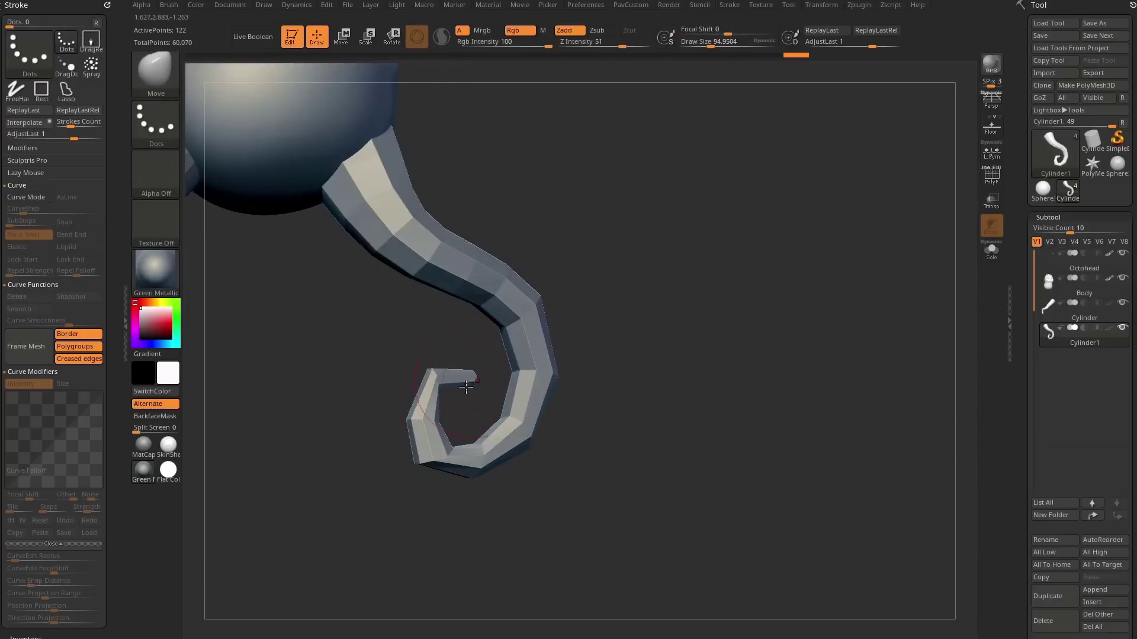
Step: Inspect both tentacles against the body from the front and side, switching between their two subtools
{"action": "key", "text": "s"}
{"action": "mouse_move", "coordinate": [565, 418]}
{"action": "left_mouse_down"}
{"action": "mouse_move", "coordinate": [536, 408]}
{"action": "mouse_move", "coordinate": [478, 432]}
{"action": "mouse_move", "coordinate": [425, 424]}
{"action": "left_mouse_up"}
{"action": "left_click_drag", "start_coordinate": [614, 408], "coordinate": [494, 361], "text": "alt"}
{"action": "mouse_move", "coordinate": [582, 362]}
{"action": "left_mouse_down"}
{"action": "mouse_move", "coordinate": [630, 376]}
{"action": "mouse_move", "coordinate": [527, 361]}
{"action": "left_mouse_up"}
{"action": "key", "text": "s"}
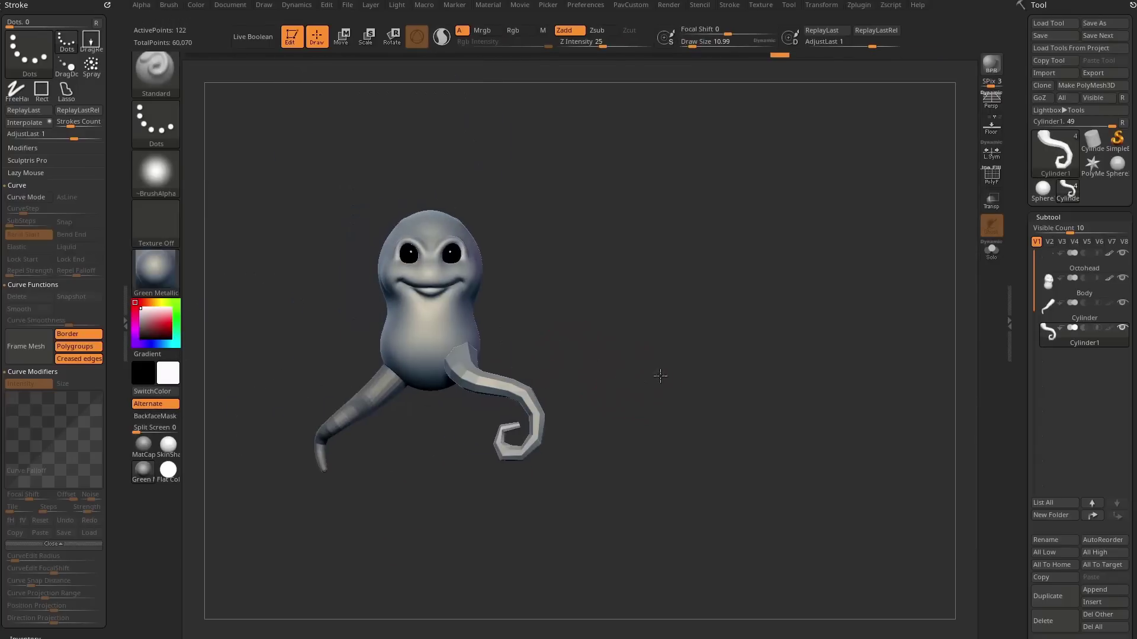
{"action": "left_click_drag", "start_coordinate": [661, 376], "coordinate": [691, 386], "text": "alt"}
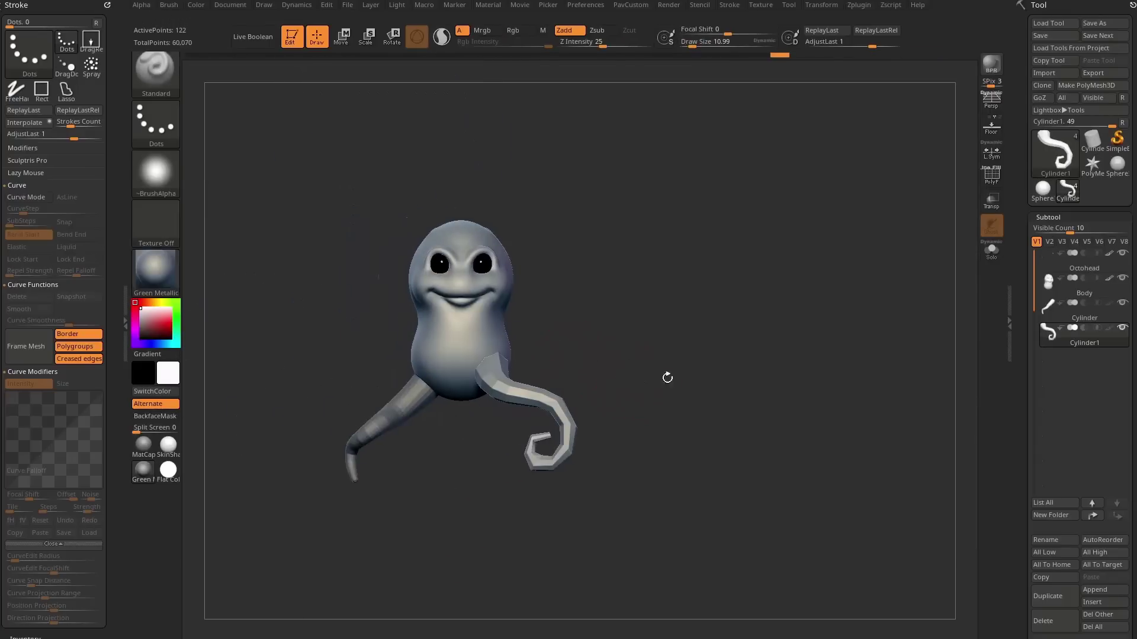
{"action": "left_click_drag", "start_coordinate": [605, 396], "coordinate": [657, 403]}
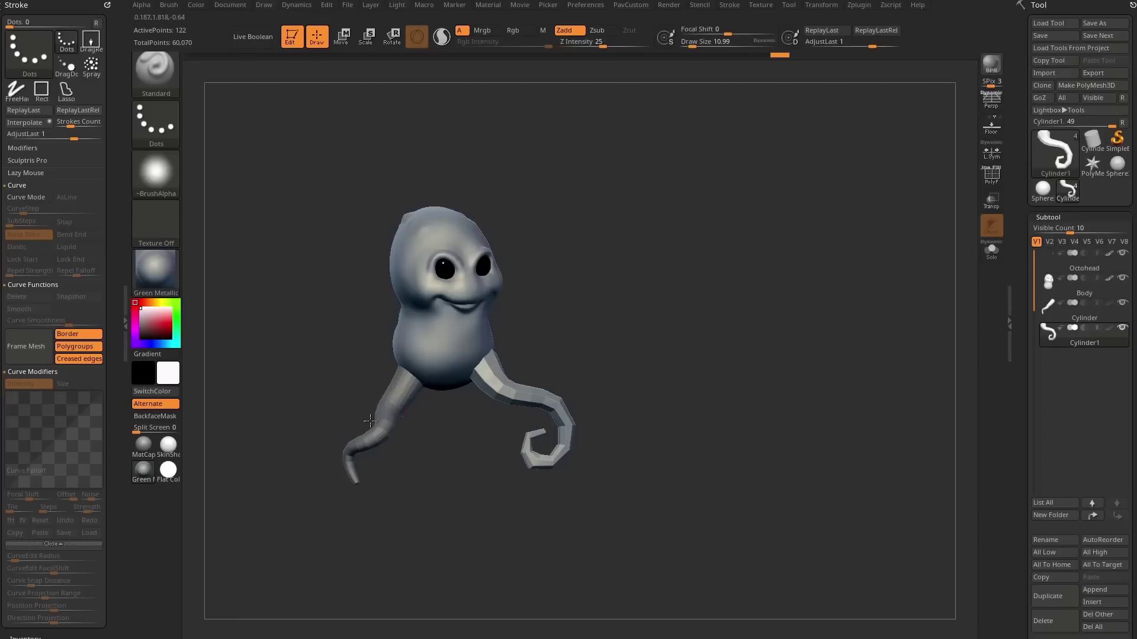
{"action": "left_click", "coordinate": [410, 379], "text": "alt"}
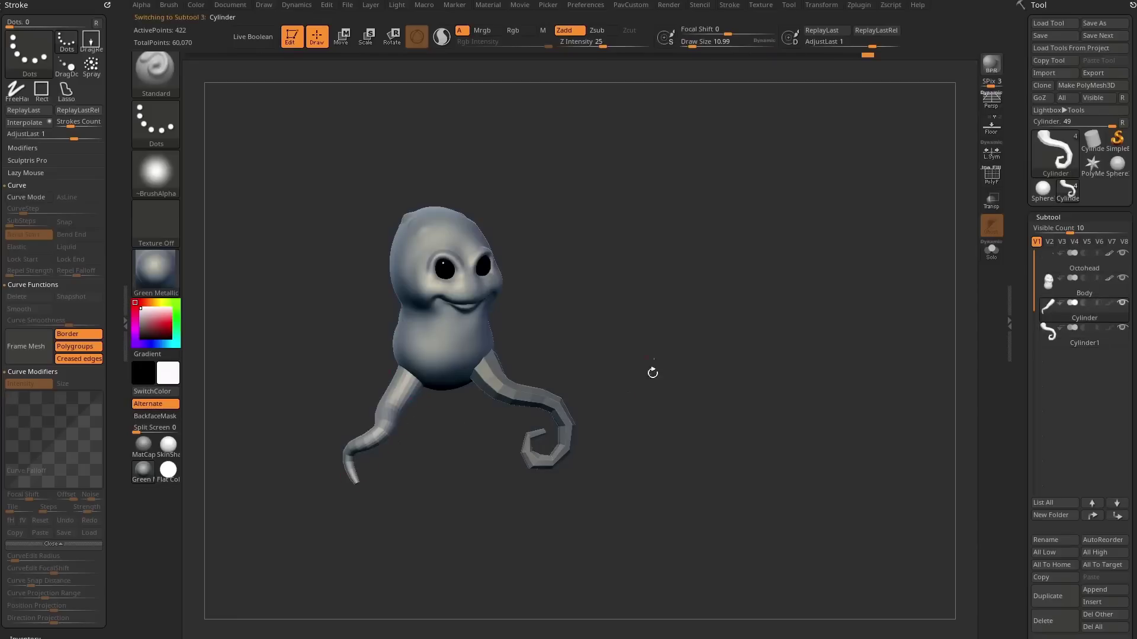
{"action": "left_click_drag", "start_coordinate": [649, 360], "coordinate": [415, 363]}
{"action": "left_click_drag", "start_coordinate": [437, 491], "coordinate": [408, 514], "text": "alt"}
{"action": "left_click", "coordinate": [480, 406], "text": "alt"}
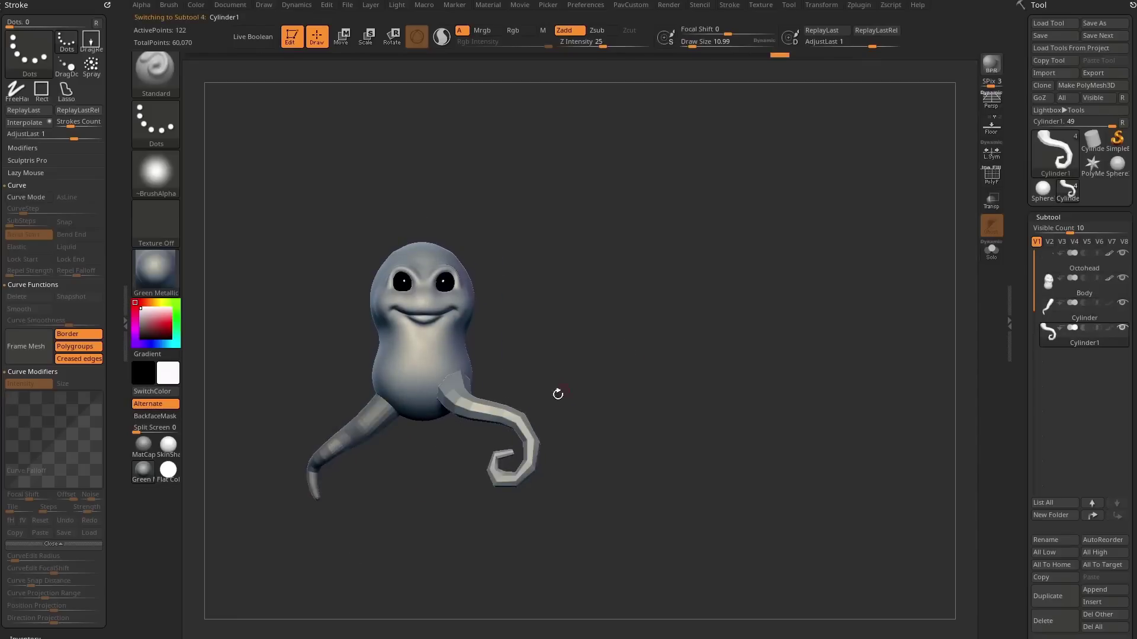
{"action": "mouse_move", "coordinate": [533, 391]}
{"action": "left_mouse_down"}
{"action": "mouse_move", "coordinate": [545, 376]}
{"action": "mouse_move", "coordinate": [519, 387]}
{"action": "left_mouse_up"}
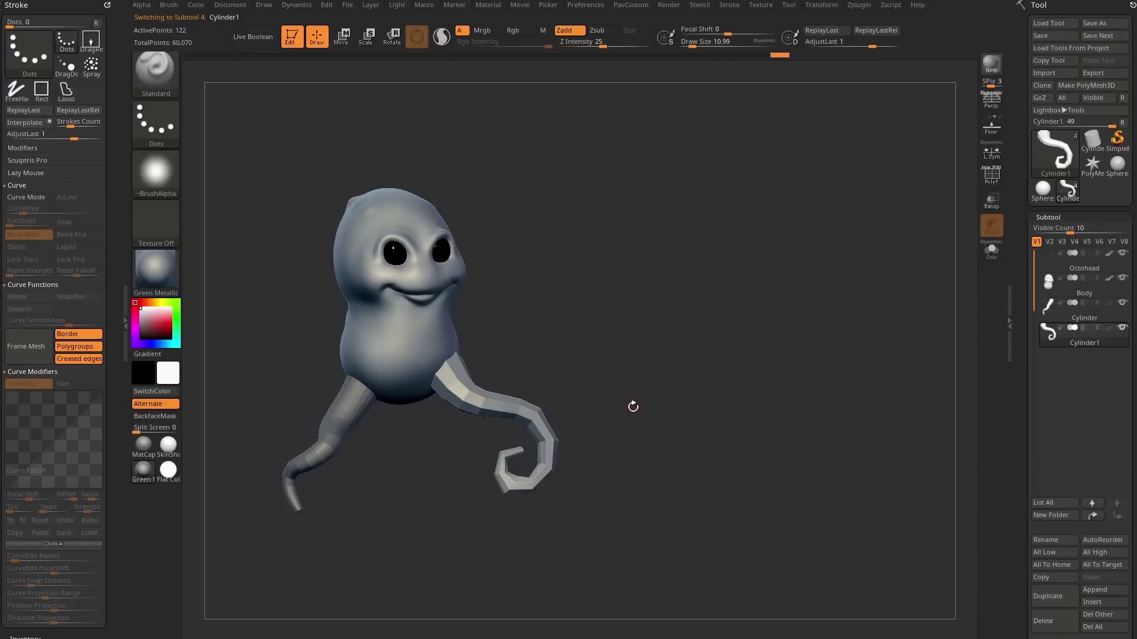
Step: Undo the masked rotations that curled the first tentacle's end inward
{"action": "key", "text": "ctrl+z"}
{"action": "key", "text": "ctrl+z"}
{"action": "key", "text": "ctrl+z"}
{"action": "key", "text": "ctrl+z"}
{"action": "key", "text": "ctrl+z"}
{"action": "key", "text": "ctrl+z"}
{"action": "key", "text": "ctrl+z"}
{"action": "key", "text": "ctrl+z"}
{"action": "key", "text": "ctrl+z"}
{"action": "key", "text": "ctrl+z"}
{"action": "key", "text": "ctrl+z"}
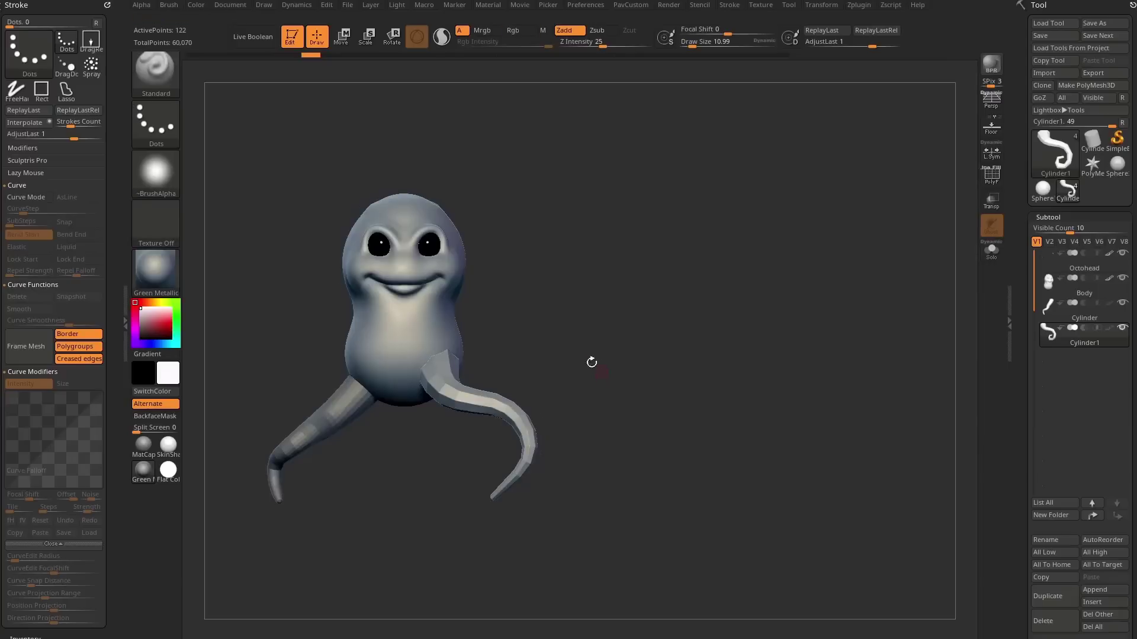
Step: Switch to the Anchors brush and choose its Rotate type
{"action": "key", "text": "s"}
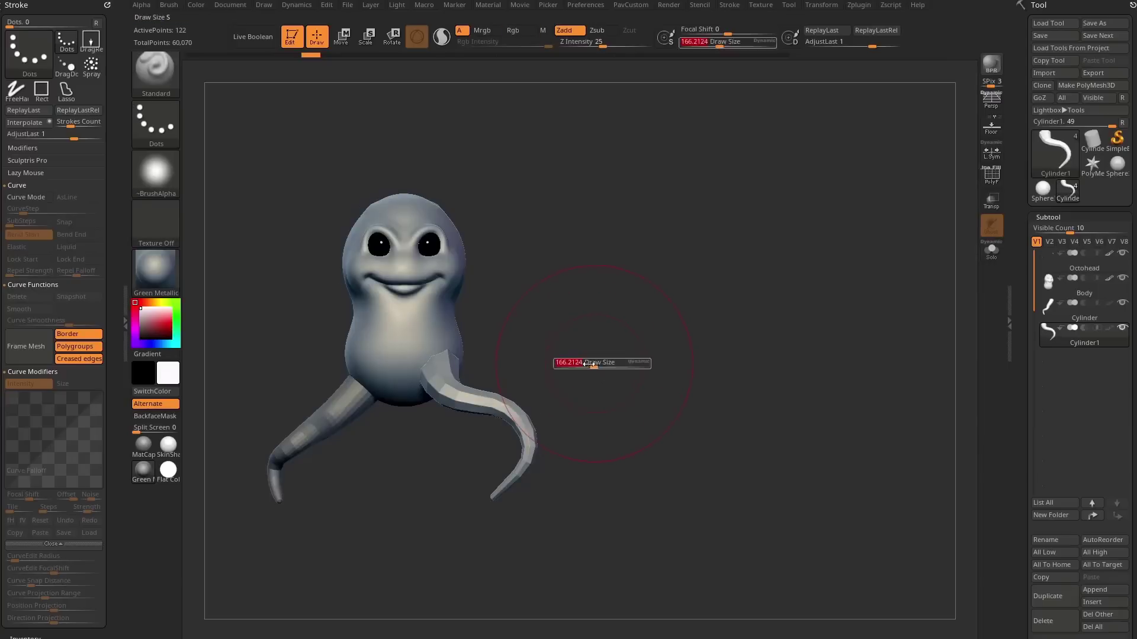
{"action": "left_click_drag", "start_coordinate": [579, 366], "coordinate": [569, 366]}
{"action": "mouse_move", "coordinate": [526, 302]}
{"action": "left_mouse_down", "text": "alt"}
{"action": "mouse_move", "coordinate": [518, 295]}
{"action": "mouse_move", "coordinate": [616, 323]}
{"action": "left_mouse_up", "text": "alt"}
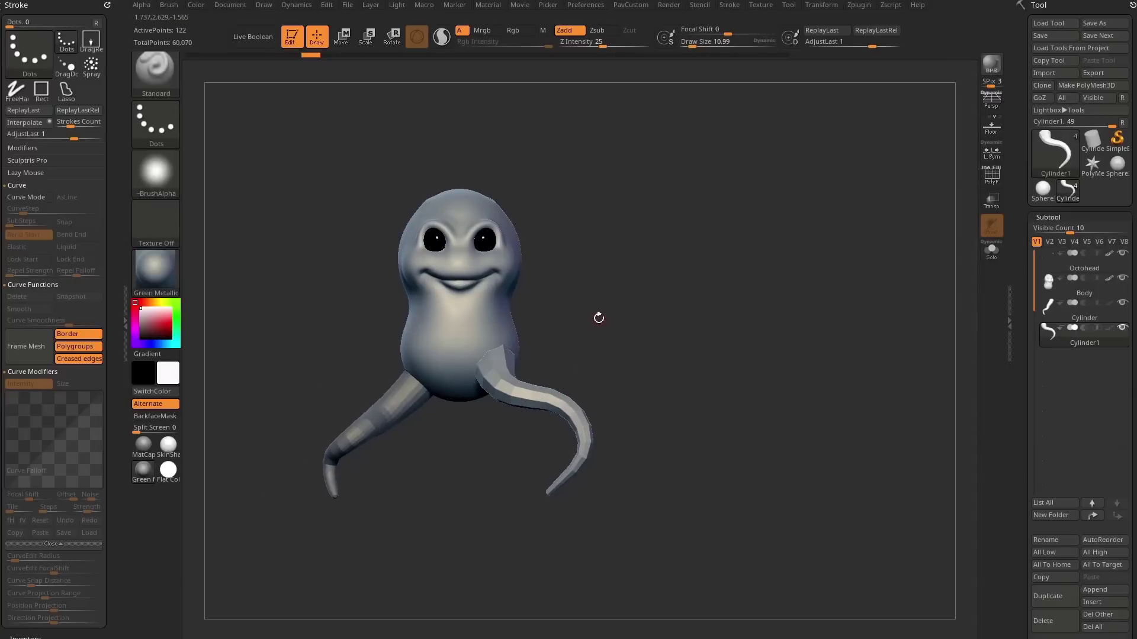
{"action": "key", "text": "b"}
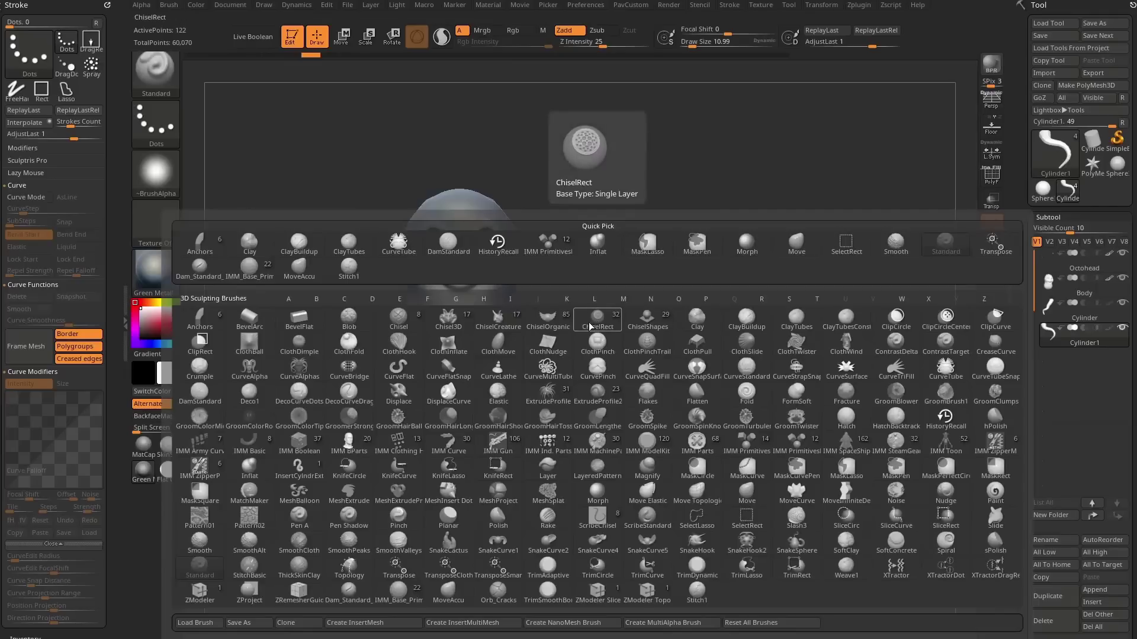
{"action": "key", "text": "a"}
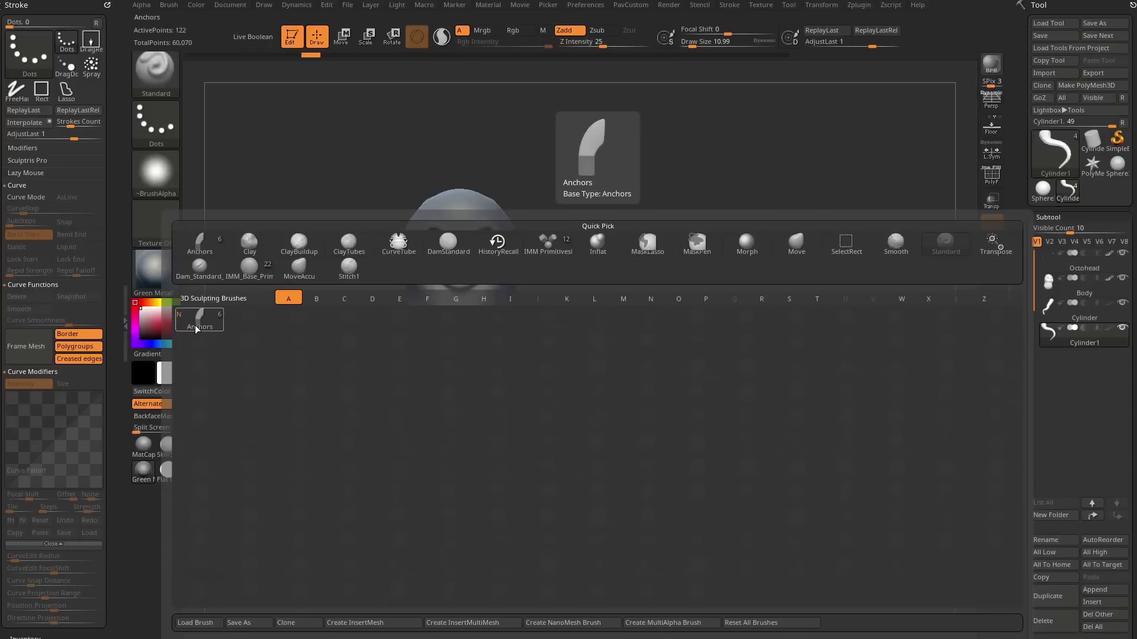
{"action": "key", "text": "n"}
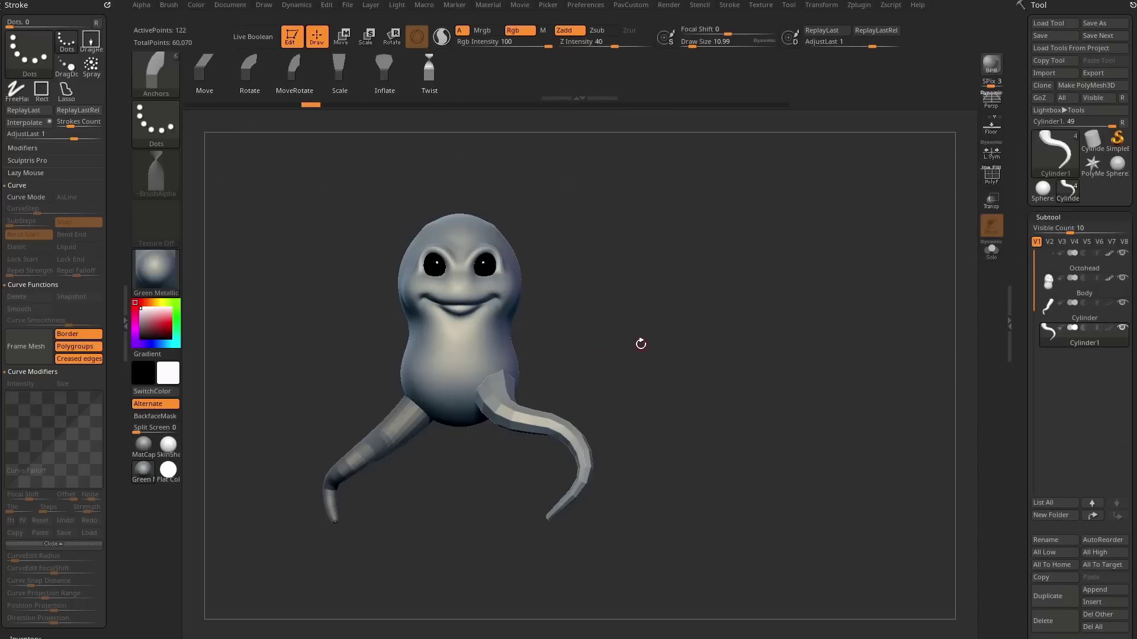
{"action": "mouse_move", "coordinate": [228, 67]}
{"action": "left_mouse_down"}
{"action": "mouse_move", "coordinate": [361, 76]}
{"action": "mouse_move", "coordinate": [223, 71]}
{"action": "mouse_move", "coordinate": [338, 71]}
{"action": "left_mouse_up"}
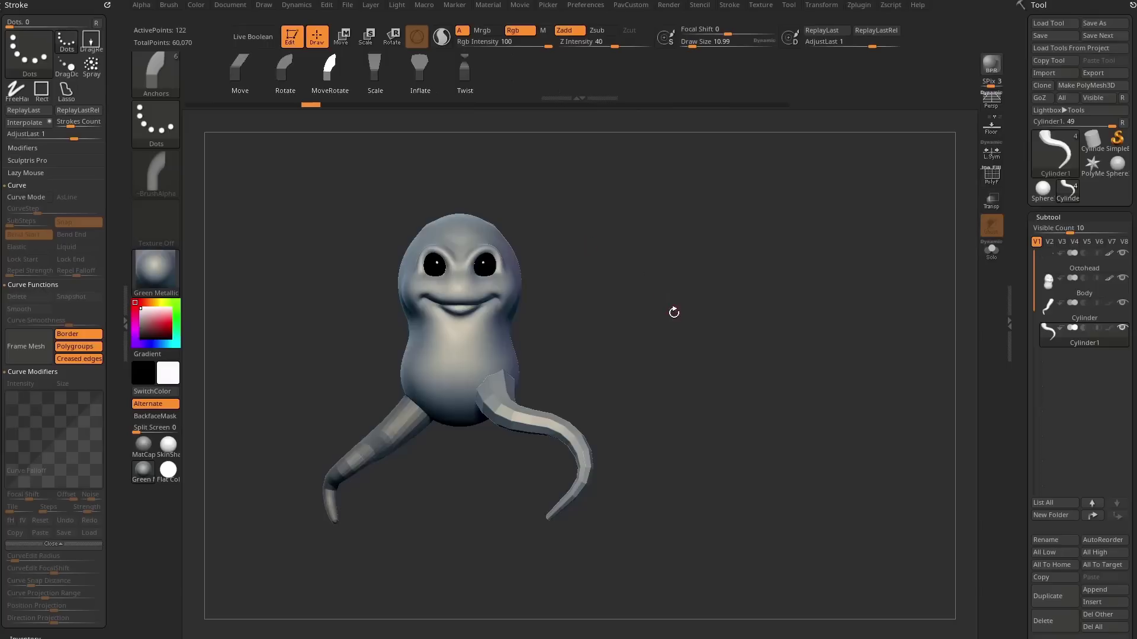
{"action": "key", "text": "m"}
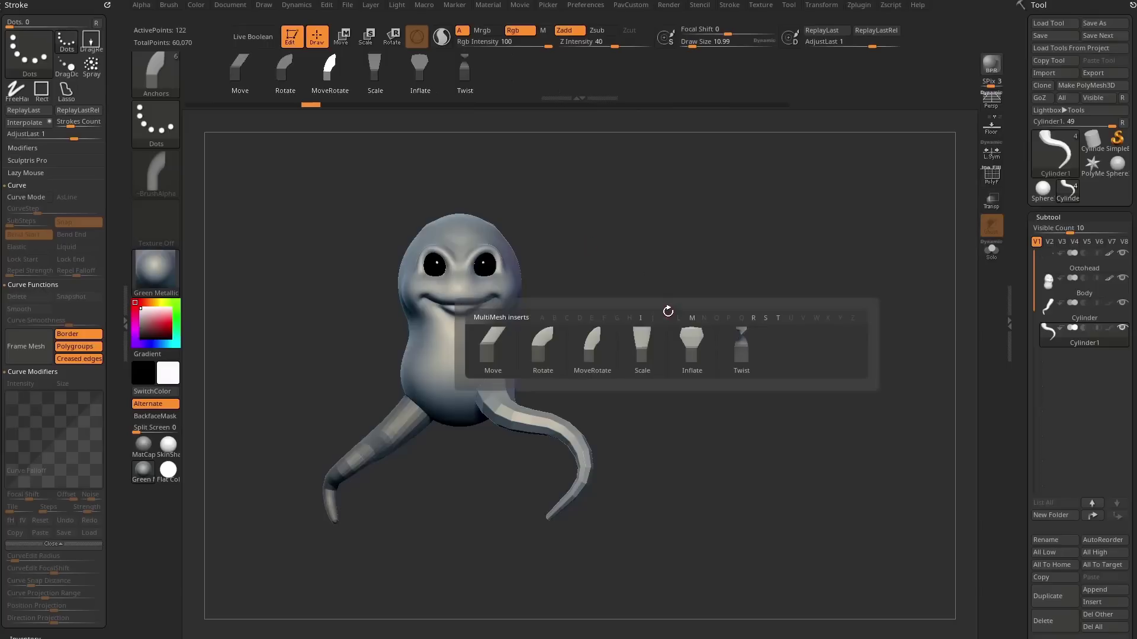
{"action": "left_click", "coordinate": [542, 348]}
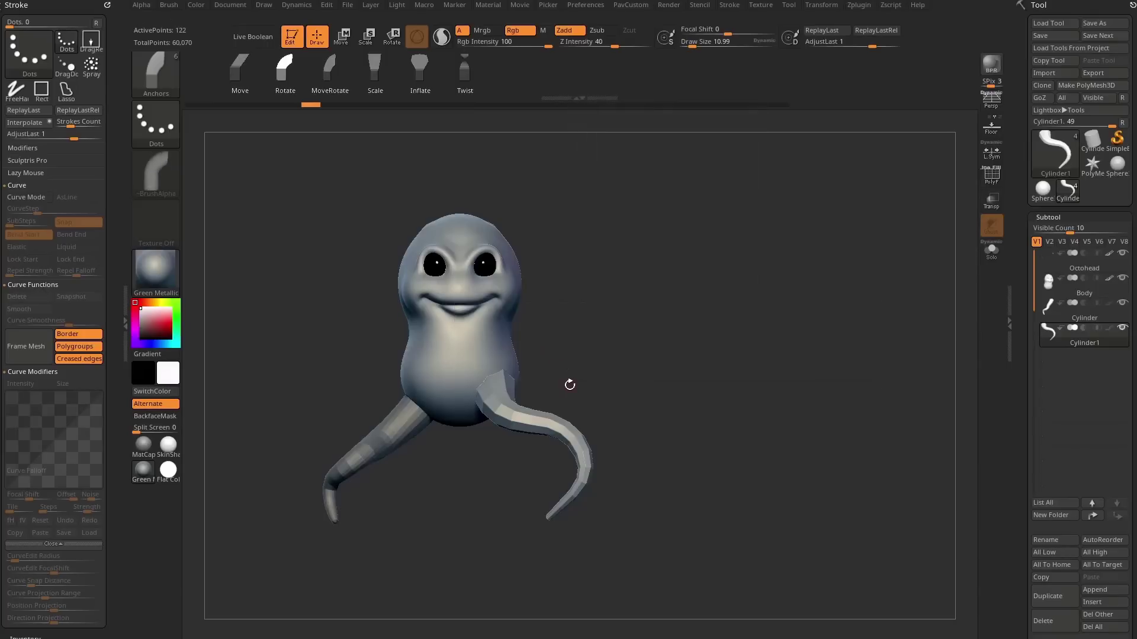
Step: Place anchors at the first tentacle's tip and lower bend, try rotating the mesh from the bend anchor, and undo it
{"action": "mouse_move", "coordinate": [681, 354]}
{"action": "left_mouse_down", "text": "alt"}
{"action": "mouse_move", "coordinate": [663, 328]}
{"action": "mouse_move", "coordinate": [676, 348]}
{"action": "left_mouse_up", "text": "alt"}
{"action": "left_click_drag", "start_coordinate": [565, 255], "coordinate": [531, 195]}
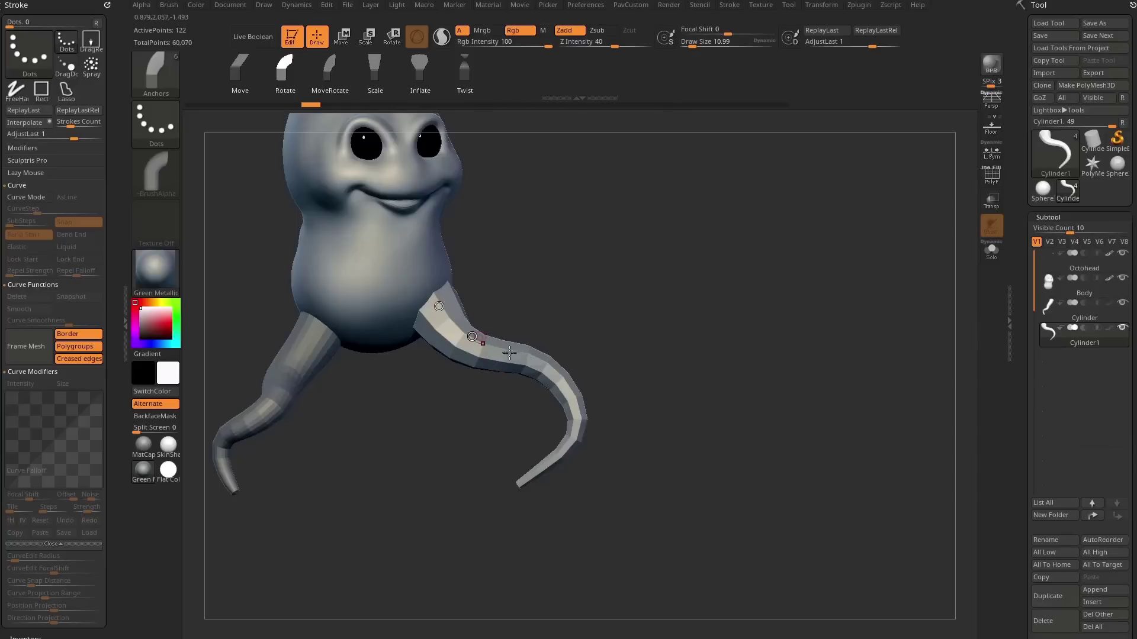
{"action": "left_click_drag", "start_coordinate": [561, 344], "coordinate": [580, 364]}
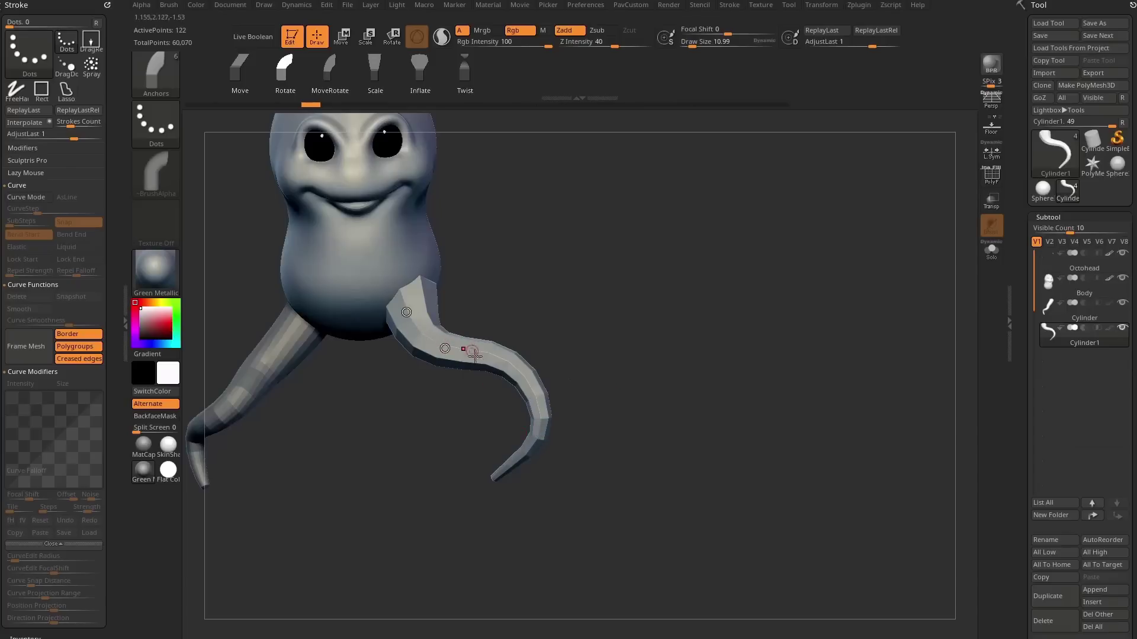
{"action": "left_click_drag", "start_coordinate": [657, 405], "coordinate": [678, 378]}
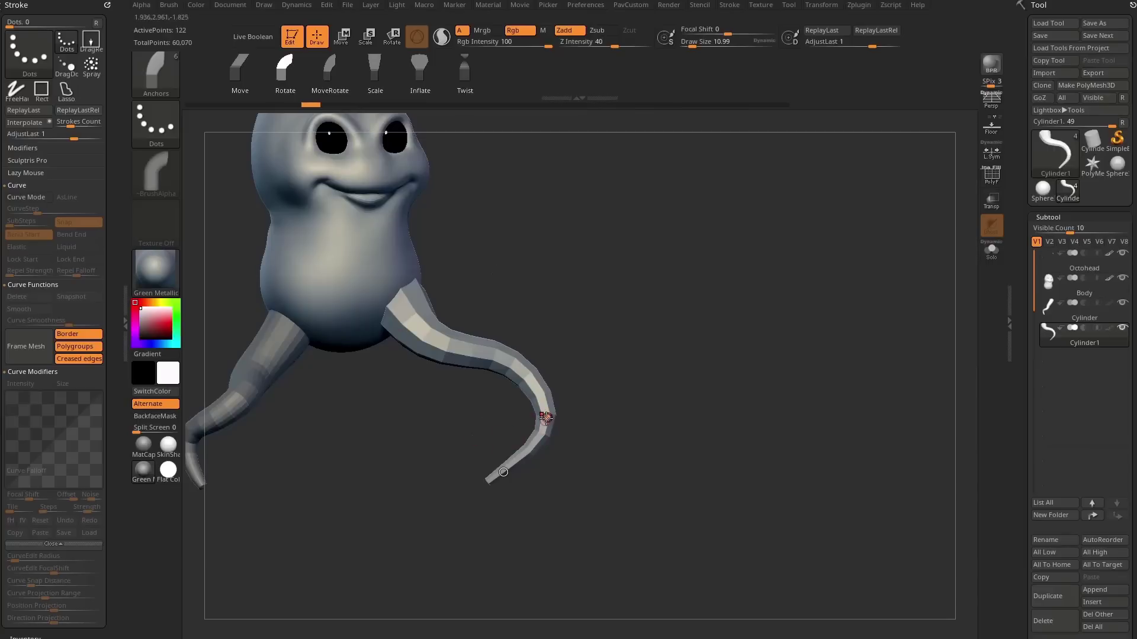
{"action": "left_click_drag", "start_coordinate": [547, 418], "coordinate": [539, 386]}
{"action": "left_click", "coordinate": [608, 498]}
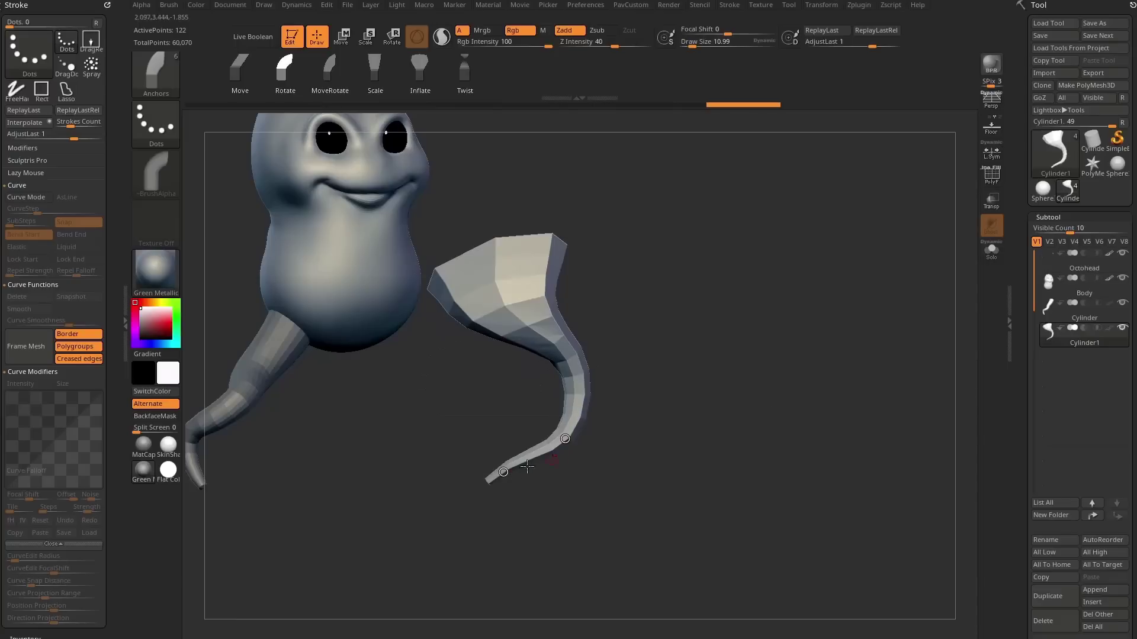
{"action": "key", "text": "ctrl+z"}
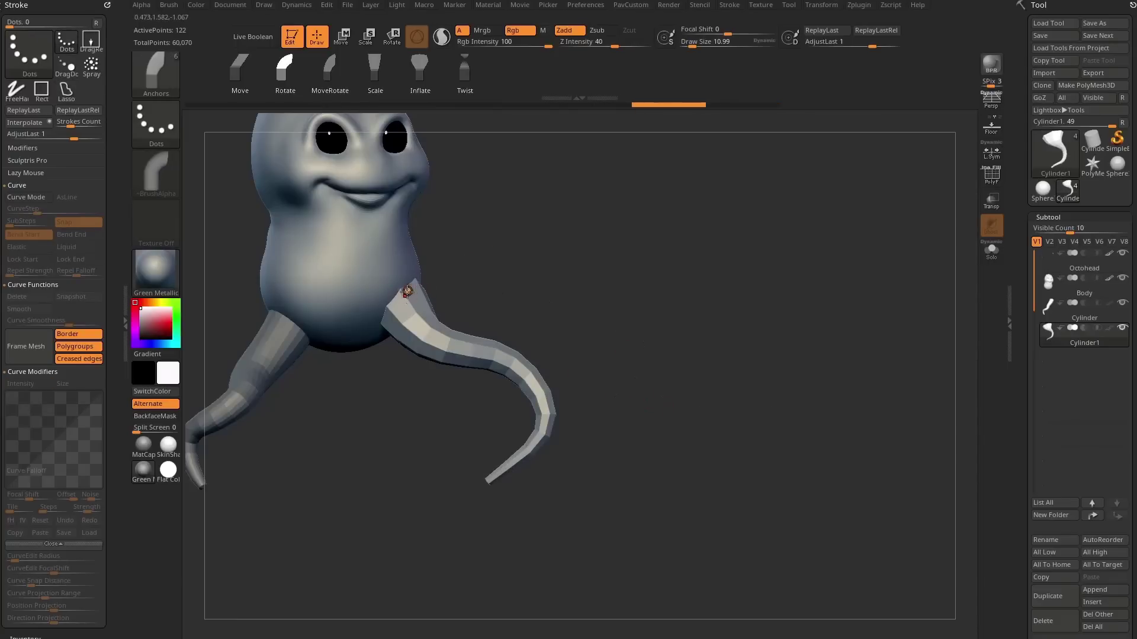
Step: Anchor the first tentacle's base and tip, try rotating it from each end, and undo the rotations
{"action": "left_click_drag", "start_coordinate": [658, 399], "coordinate": [612, 358], "text": "alt"}
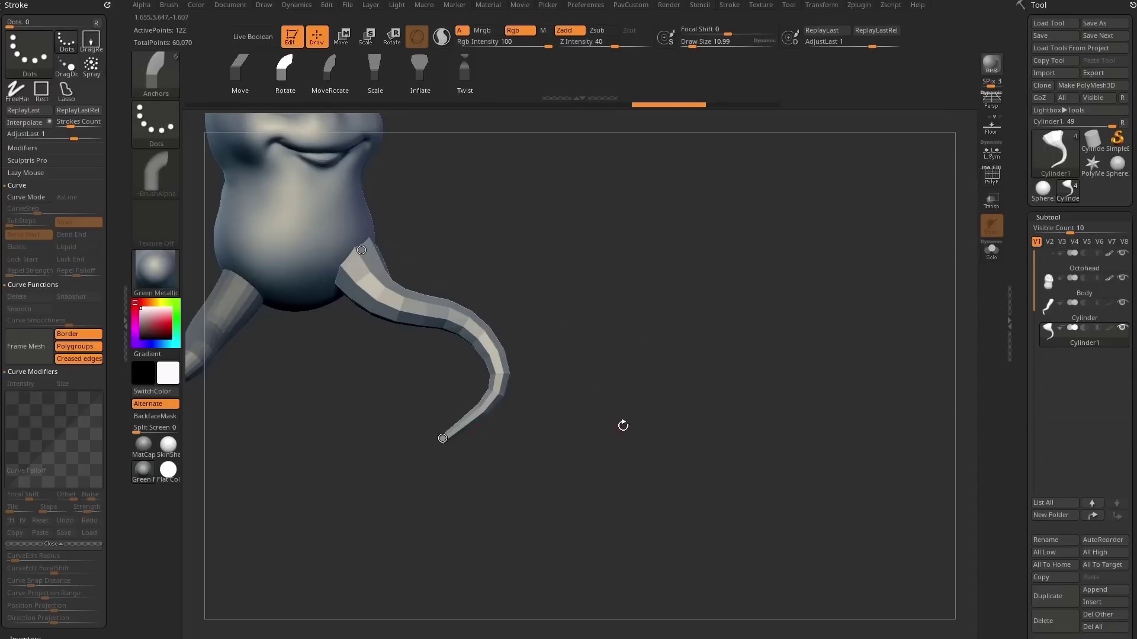
{"action": "left_click_drag", "start_coordinate": [619, 426], "coordinate": [596, 393], "text": "alt"}
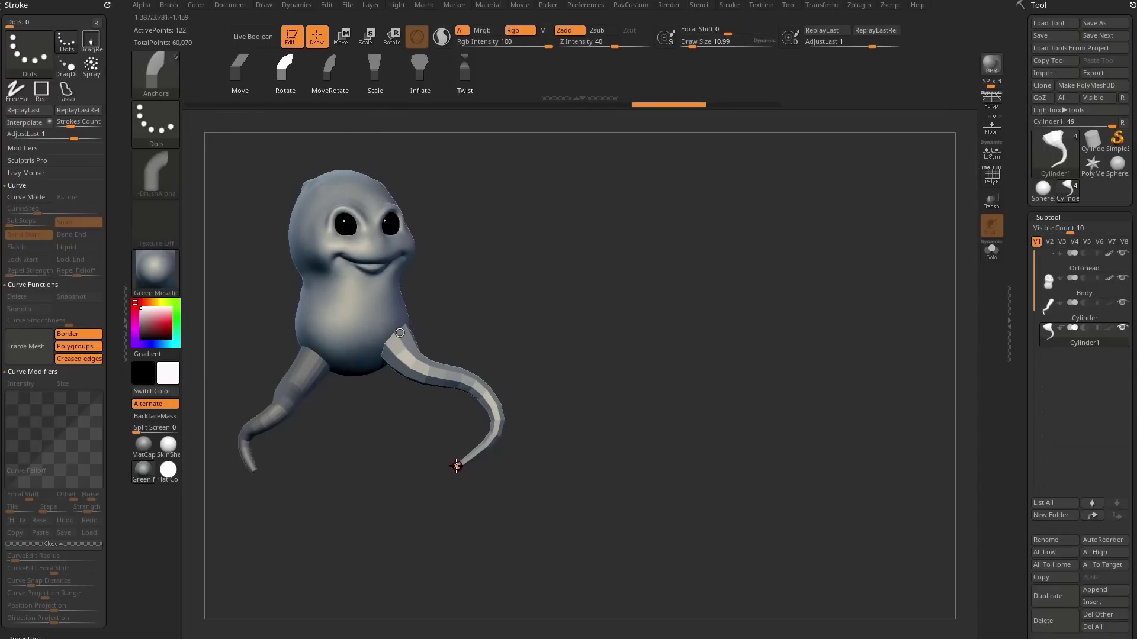
{"action": "left_click_drag", "start_coordinate": [458, 470], "coordinate": [510, 146]}
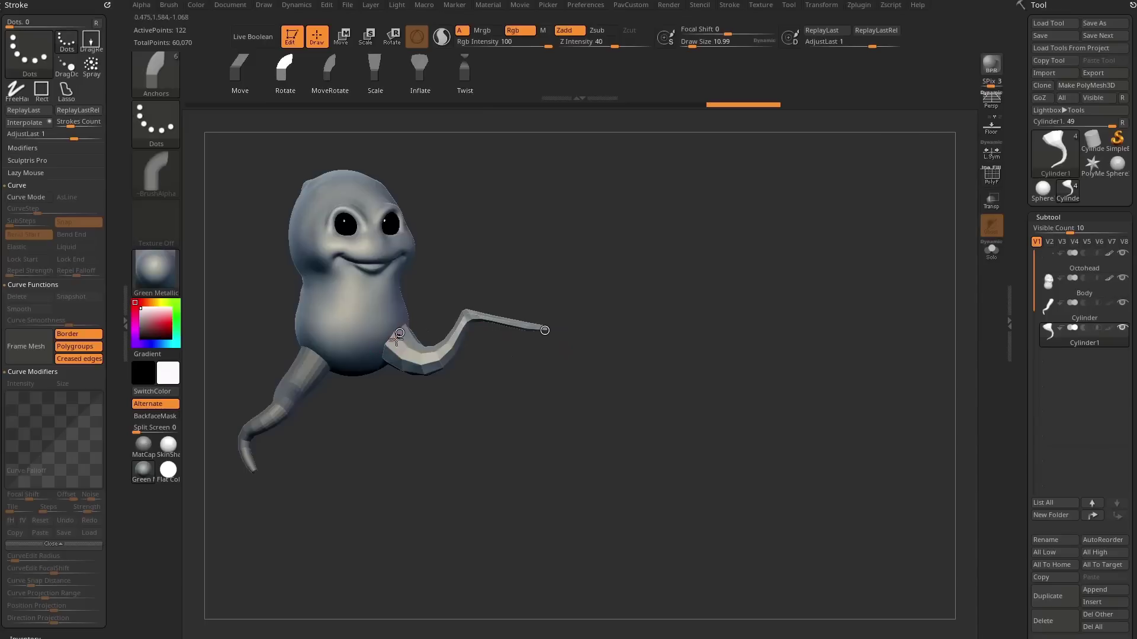
{"action": "left_click_drag", "start_coordinate": [544, 330], "coordinate": [464, 466]}
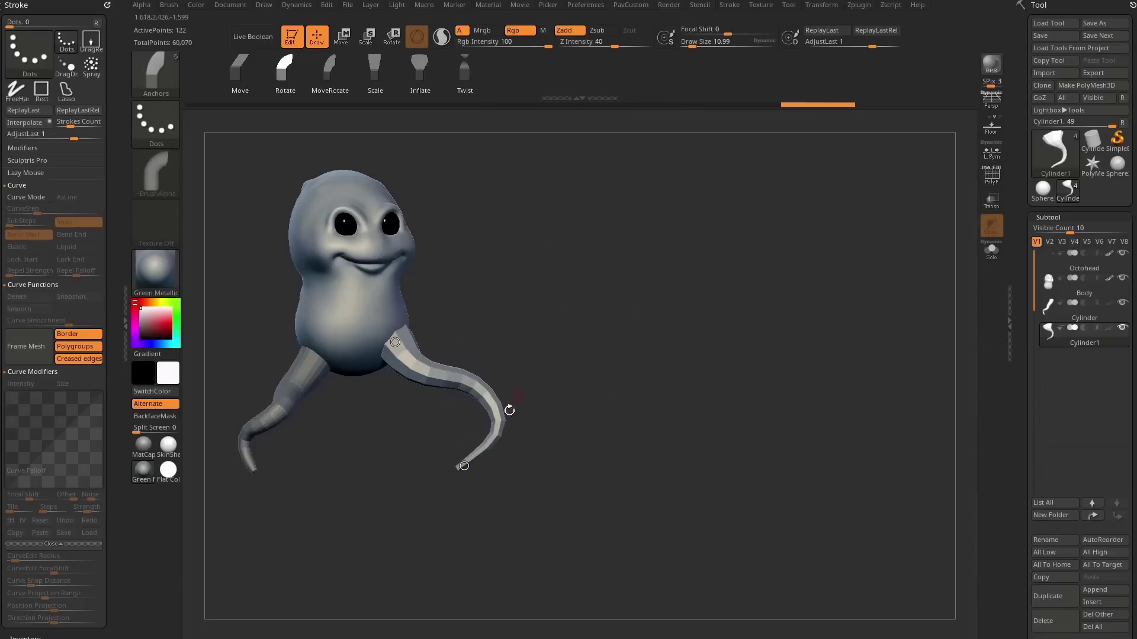
{"action": "left_click_drag", "start_coordinate": [396, 341], "coordinate": [286, 447]}
{"action": "key", "text": "ctrl+z"}
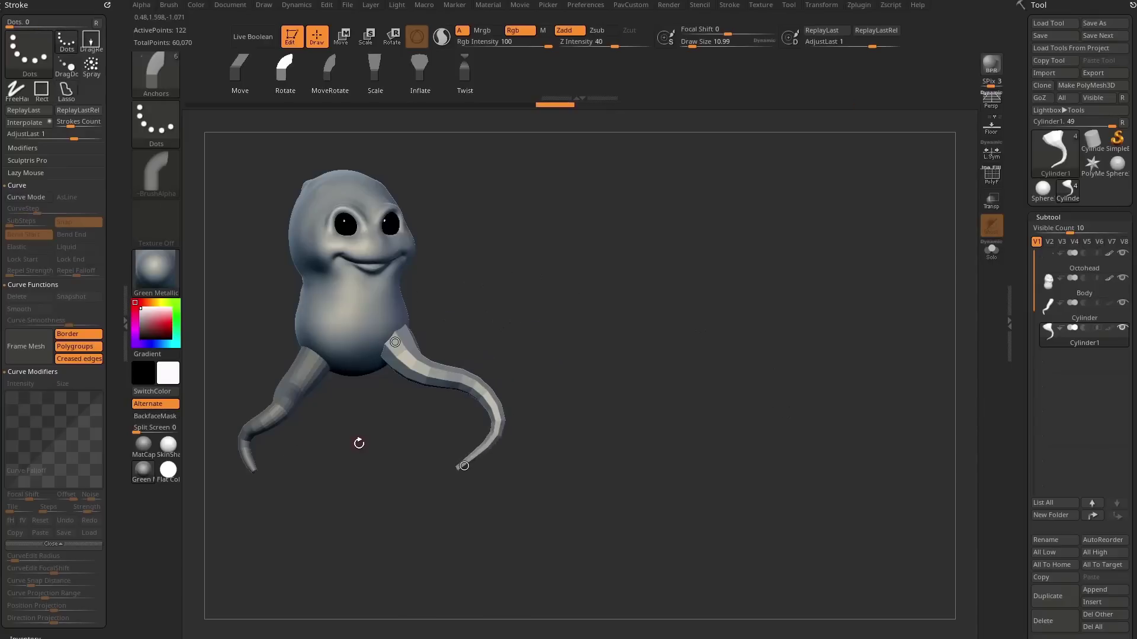
{"action": "key", "text": "ctrl+z"}
Step: Try the Move anchor type on the first tentacle's base and tip, undoing each move
{"action": "left_click_drag", "start_coordinate": [488, 402], "coordinate": [574, 371]}
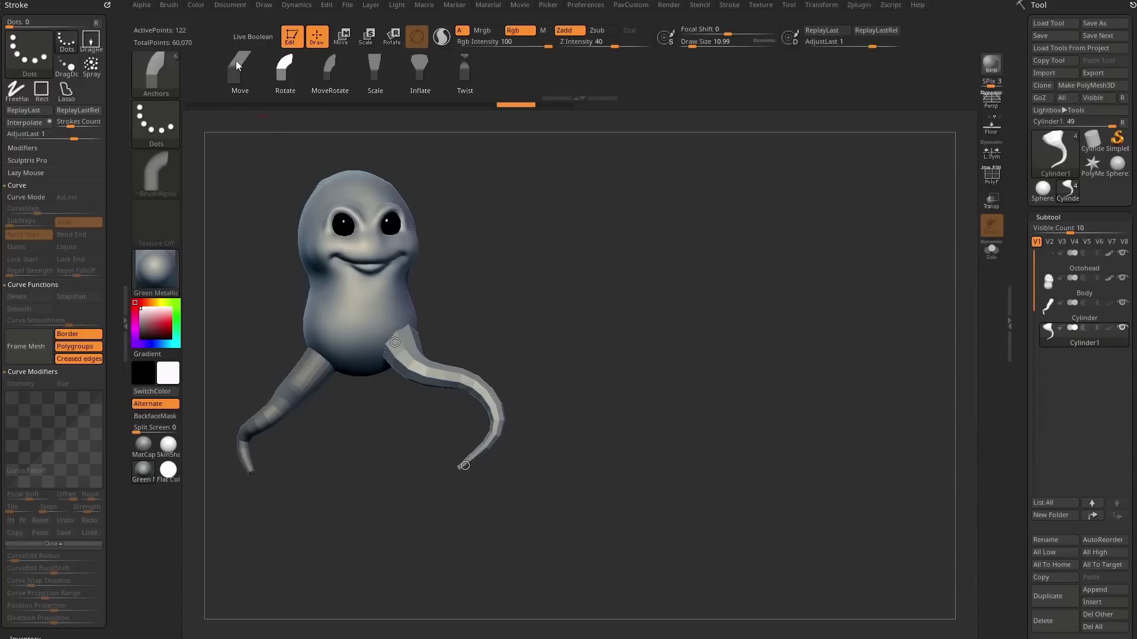
{"action": "left_click", "coordinate": [240, 66]}
{"action": "mouse_move", "coordinate": [392, 340]}
{"action": "left_mouse_down"}
{"action": "mouse_move", "coordinate": [581, 267]}
{"action": "mouse_move", "coordinate": [635, 297]}
{"action": "left_mouse_up"}
{"action": "key", "text": "ctrl+z"}
{"action": "mouse_move", "coordinate": [474, 467]}
{"action": "left_mouse_down"}
{"action": "mouse_move", "coordinate": [538, 431]}
{"action": "mouse_move", "coordinate": [451, 479]}
{"action": "mouse_move", "coordinate": [602, 315]}
{"action": "left_mouse_up"}
{"action": "key", "text": "ctrl+z"}
Step: Try the MoveRotate anchor type on the first tentacle's base and undo it
{"action": "left_click", "coordinate": [337, 89]}
{"action": "mouse_move", "coordinate": [395, 342]}
{"action": "left_mouse_down"}
{"action": "mouse_move", "coordinate": [625, 283]}
{"action": "mouse_move", "coordinate": [350, 292]}
{"action": "mouse_move", "coordinate": [650, 295]}
{"action": "mouse_move", "coordinate": [256, 378]}
{"action": "mouse_move", "coordinate": [278, 416]}
{"action": "left_mouse_up"}
{"action": "key", "text": "ctrl+z"}
Step: Try the Scale anchor type on the first tentacle's base and tip, undoing the scaling
{"action": "left_click", "coordinate": [377, 80]}
{"action": "left_click_drag", "start_coordinate": [444, 196], "coordinate": [487, 199]}
{"action": "left_click_drag", "start_coordinate": [397, 340], "coordinate": [345, 244]}
{"action": "left_click_drag", "start_coordinate": [408, 333], "coordinate": [295, 219]}
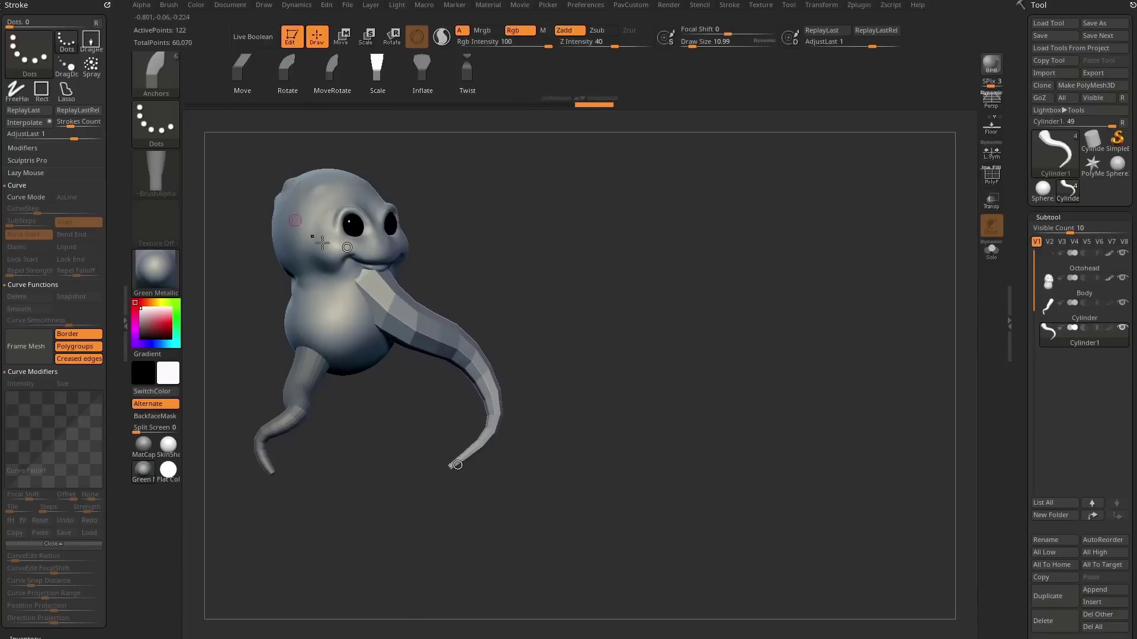
{"action": "key", "text": "ctrl+z"}
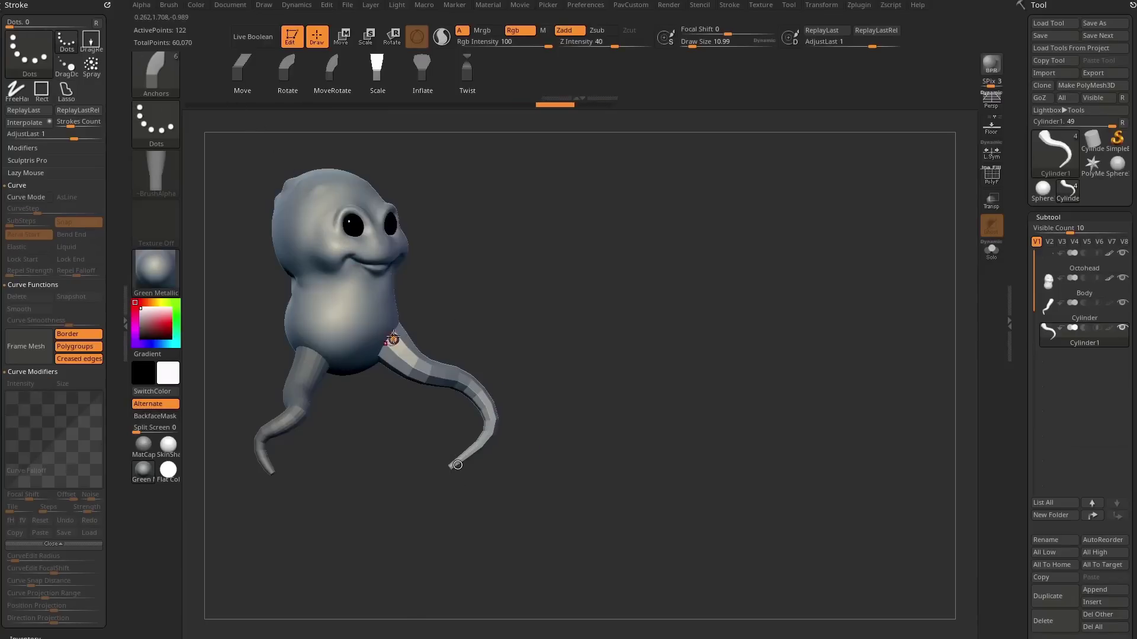
{"action": "left_click_drag", "start_coordinate": [457, 465], "coordinate": [743, 601]}
{"action": "key", "text": "ctrl+shift+z"}
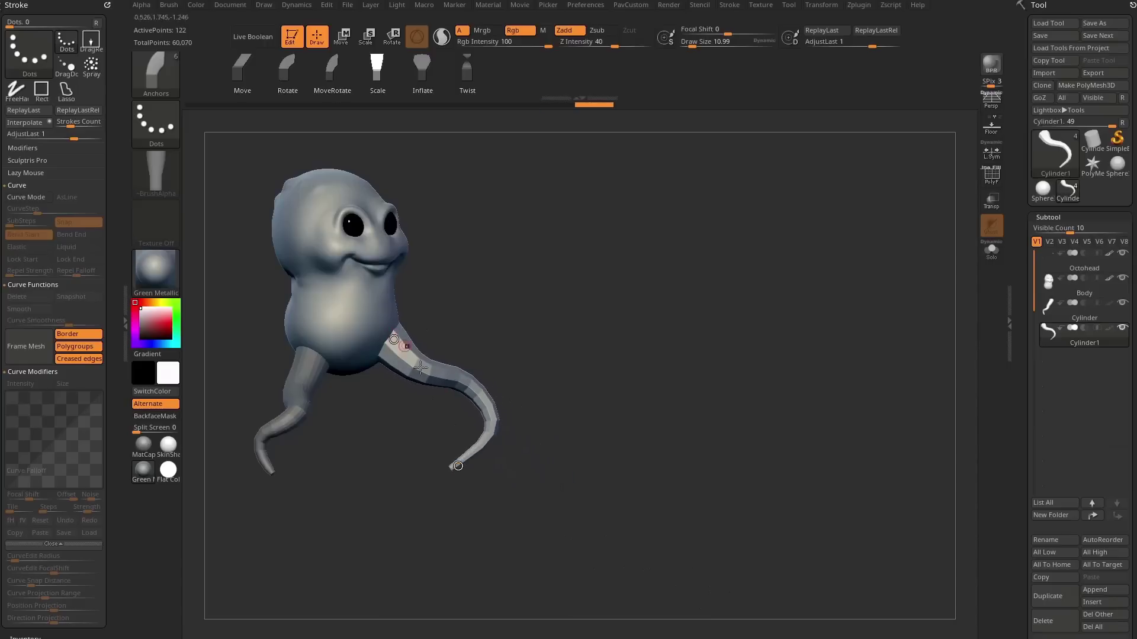
{"action": "key", "text": "ctrl+z"}
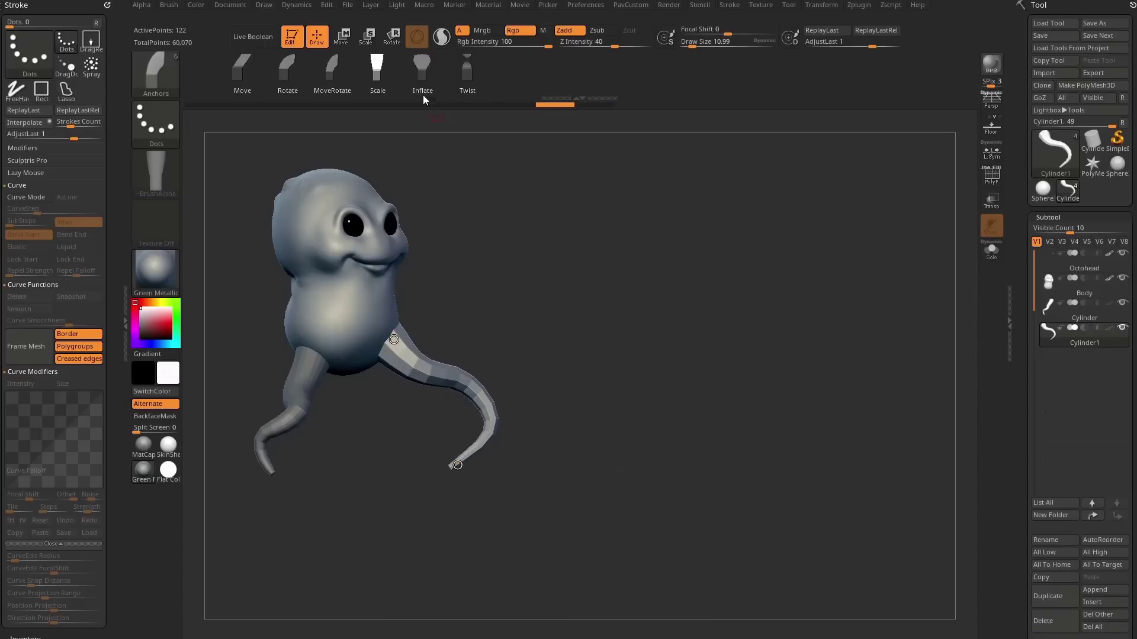
Step: Try the Inflate anchor type on the first tentacle's base and tip, undoing each change
{"action": "left_click", "coordinate": [423, 80]}
{"action": "left_click_drag", "start_coordinate": [396, 336], "coordinate": [408, 331]}
{"action": "key", "text": "ctrl+z"}
{"action": "left_click_drag", "start_coordinate": [458, 465], "coordinate": [489, 508]}
{"action": "key", "text": "ctrl+z"}
{"action": "key", "text": "ctrl+z"}
Step: Try the Twist anchor type on the first tentacle's base and tip, undoing the twists
{"action": "left_click", "coordinate": [468, 80]}
{"action": "mouse_move", "coordinate": [479, 327]}
{"action": "left_mouse_down"}
{"action": "mouse_move", "coordinate": [439, 347]}
{"action": "mouse_move", "coordinate": [493, 319]}
{"action": "left_mouse_up"}
{"action": "mouse_move", "coordinate": [393, 340]}
{"action": "left_mouse_down"}
{"action": "mouse_move", "coordinate": [351, 295]}
{"action": "mouse_move", "coordinate": [393, 337]}
{"action": "left_mouse_up"}
{"action": "left_click_drag", "start_coordinate": [592, 346], "coordinate": [549, 355]}
{"action": "mouse_move", "coordinate": [616, 361]}
{"action": "left_mouse_down"}
{"action": "mouse_move", "coordinate": [564, 336]}
{"action": "mouse_move", "coordinate": [586, 302]}
{"action": "mouse_move", "coordinate": [591, 312]}
{"action": "mouse_move", "coordinate": [564, 335]}
{"action": "left_mouse_up"}
{"action": "key", "text": "ctrl+z"}
{"action": "left_click_drag", "start_coordinate": [504, 314], "coordinate": [500, 304]}
{"action": "left_click_drag", "start_coordinate": [552, 263], "coordinate": [571, 331]}
{"action": "mouse_move", "coordinate": [482, 433]}
{"action": "left_mouse_down"}
{"action": "mouse_move", "coordinate": [502, 444]}
{"action": "mouse_move", "coordinate": [474, 357]}
{"action": "left_mouse_up"}
{"action": "key", "text": "ctrl+z"}
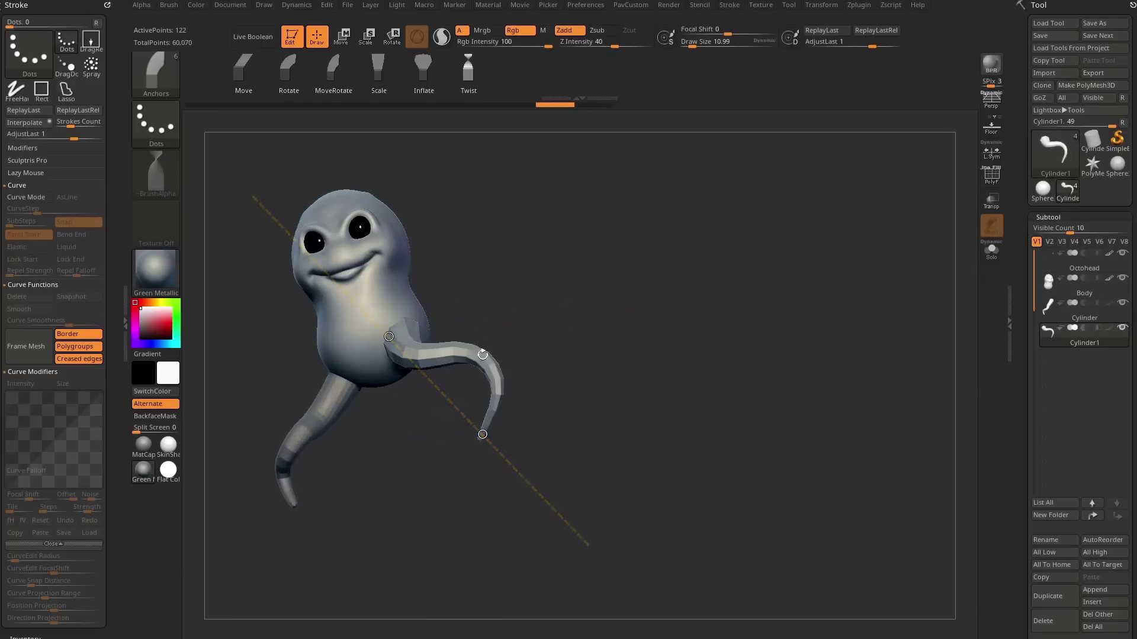
Step: Switch from the Anchors brush to the Standard brush and browse the sculpting brushes whose names start with S
{"action": "mouse_move", "coordinate": [646, 283]}
{"action": "left_mouse_down"}
{"action": "mouse_move", "coordinate": [675, 304]}
{"action": "mouse_move", "coordinate": [629, 274]}
{"action": "mouse_move", "coordinate": [672, 324]}
{"action": "mouse_move", "coordinate": [650, 322]}
{"action": "mouse_move", "coordinate": [655, 343]}
{"action": "left_mouse_up"}
{"action": "left_click_drag", "start_coordinate": [620, 310], "coordinate": [627, 341], "text": "alt"}
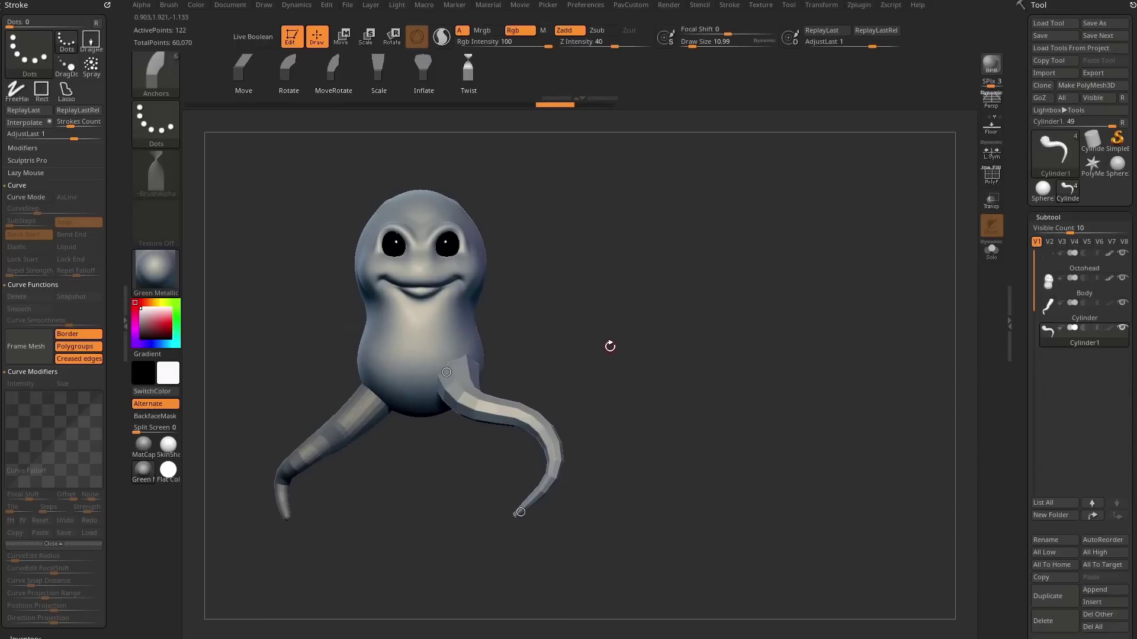
{"action": "key", "text": "q"}
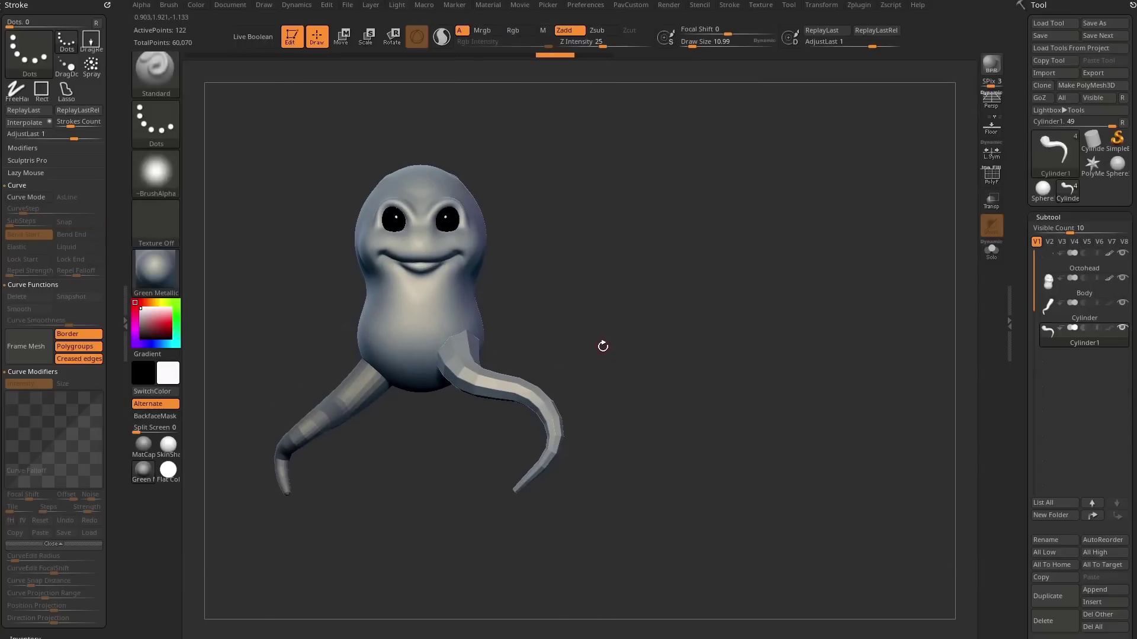
{"action": "key", "text": "b"}
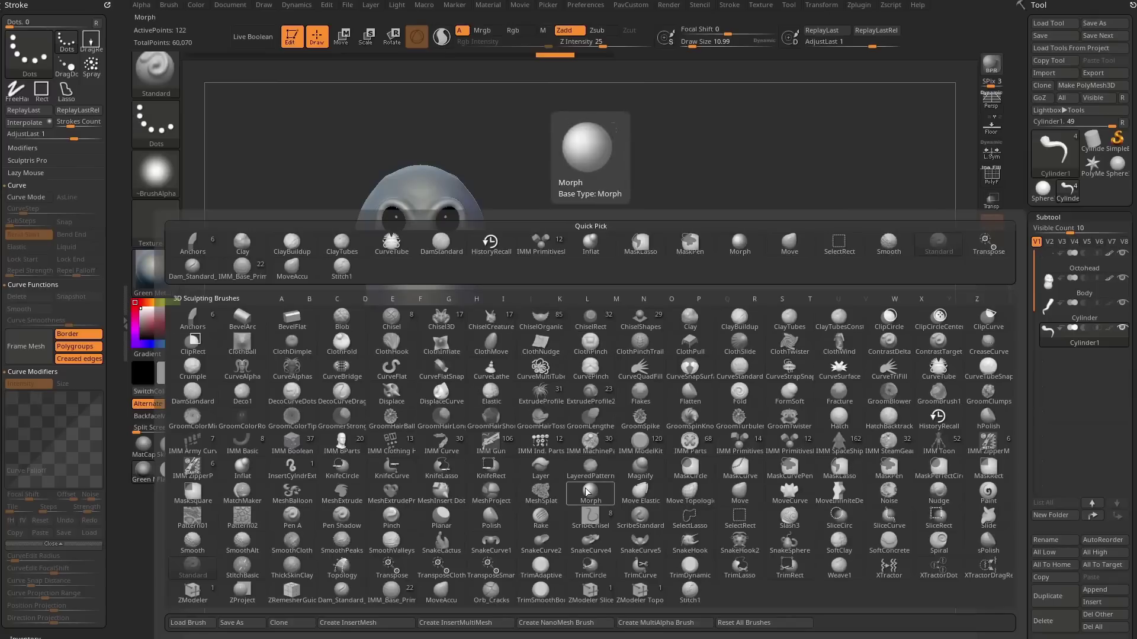
{"action": "key", "text": "s"}
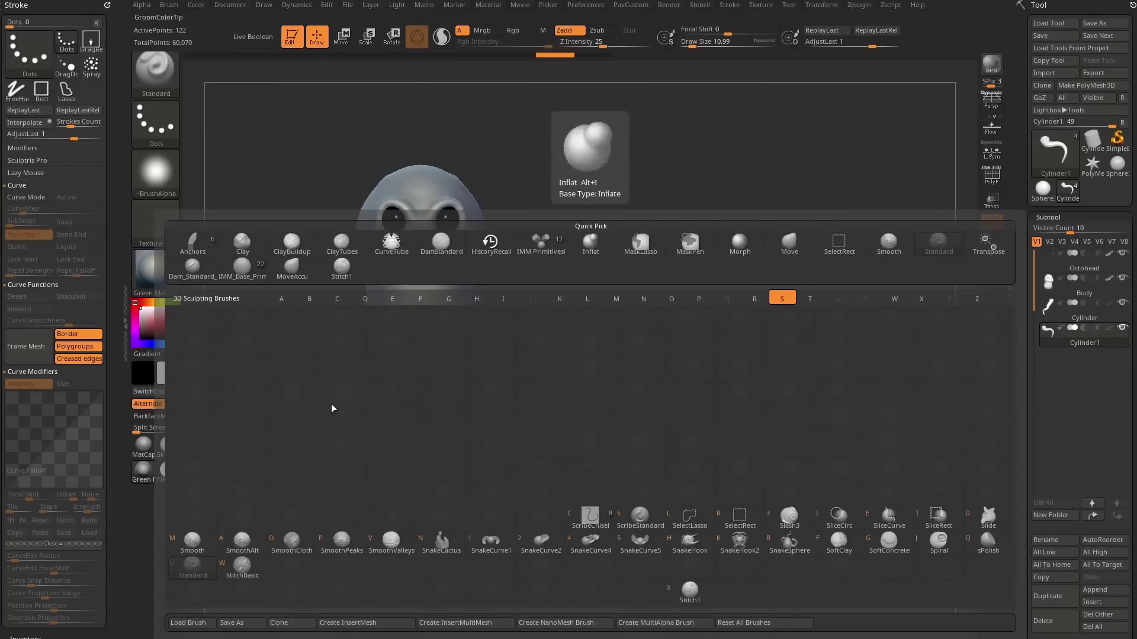
{"action": "key", "text": "u"}
Step: Replace the gizmo with the transpose line and draw the line along the Cylinder1 tentacle from base to tip
{"action": "left_click_drag", "start_coordinate": [679, 283], "coordinate": [692, 335], "text": "alt"}
{"action": "key", "text": "w"}
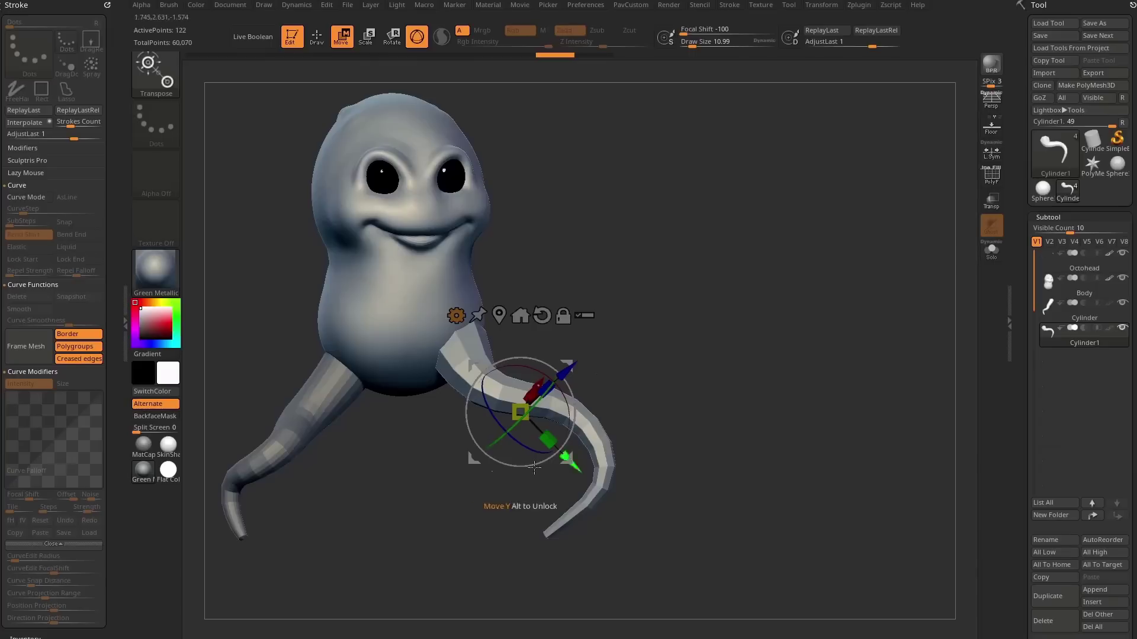
{"action": "left_click", "coordinate": [417, 37]}
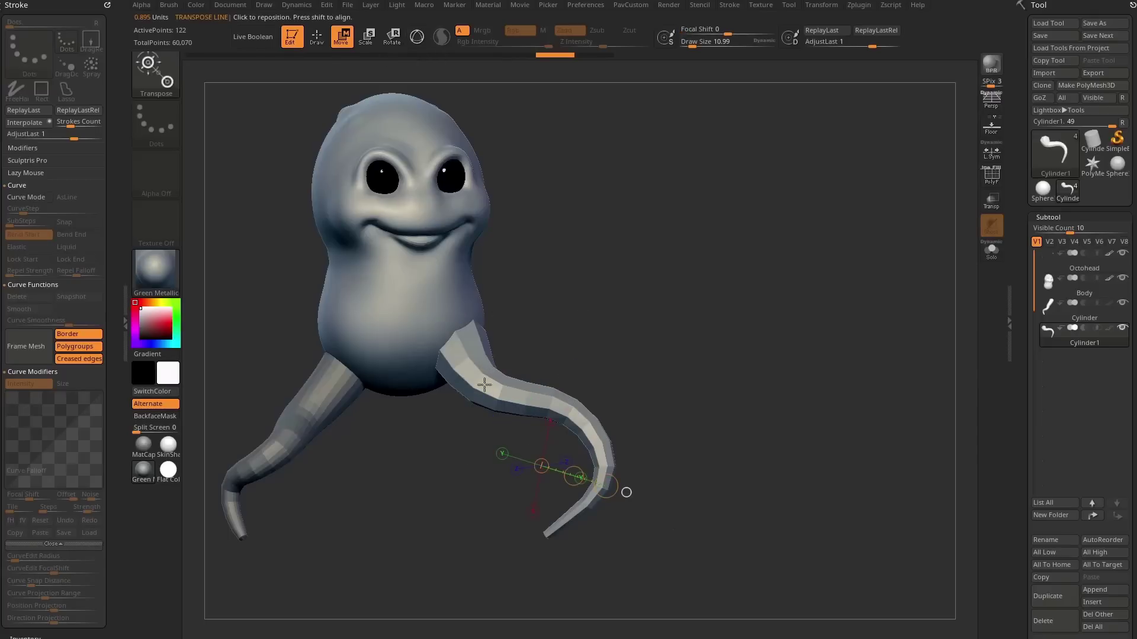
{"action": "left_click_drag", "start_coordinate": [695, 424], "coordinate": [712, 397], "text": "alt"}
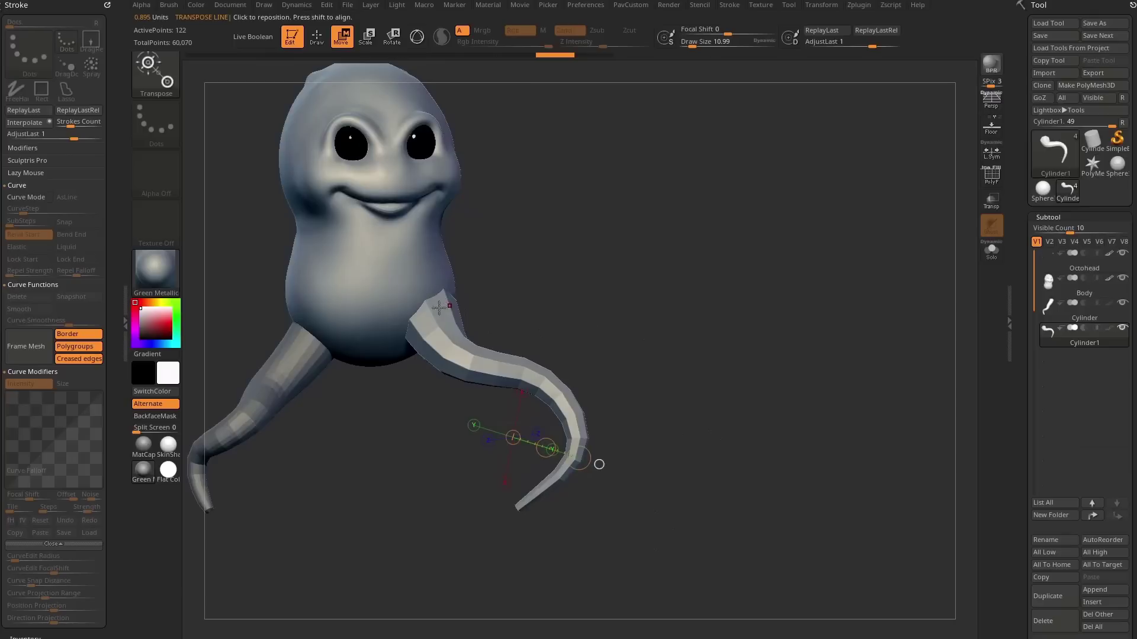
{"action": "left_click_drag", "start_coordinate": [440, 303], "coordinate": [520, 504]}
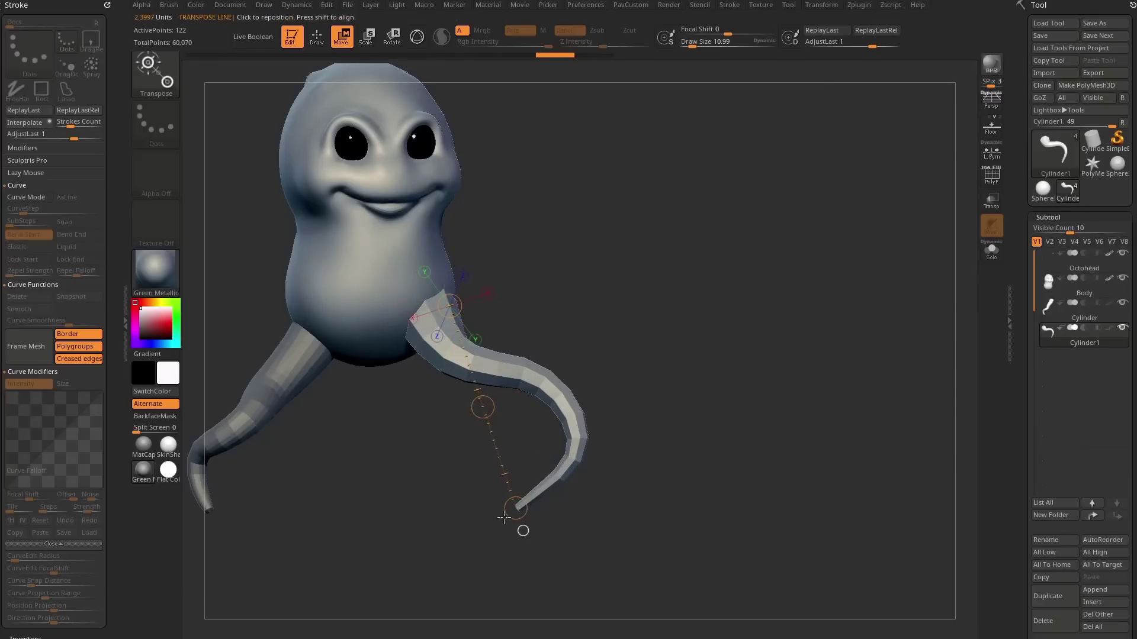
{"action": "left_click_drag", "start_coordinate": [726, 419], "coordinate": [707, 380]}
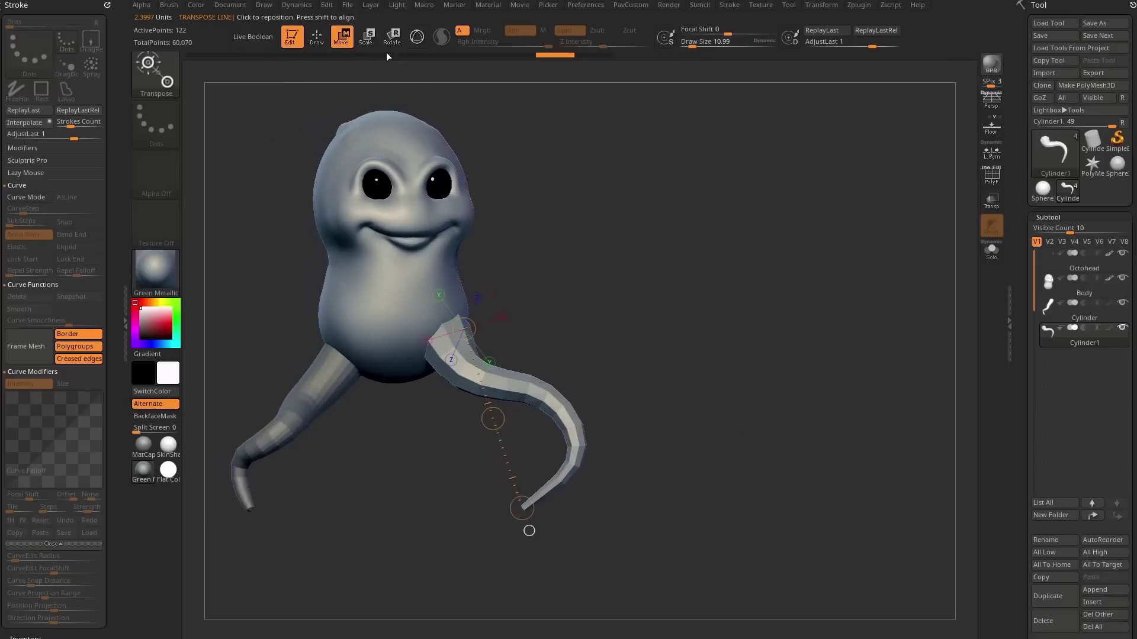
Step: Try moving the Cylinder1 tentacle with the transpose line's move mode and undo the move
{"action": "left_click_drag", "start_coordinate": [652, 265], "coordinate": [651, 261], "text": "alt"}
{"action": "key", "text": "e"}
{"action": "key", "text": "r"}
{"action": "key", "text": "w"}
{"action": "left_click_drag", "start_coordinate": [640, 263], "coordinate": [669, 295]}
{"action": "left_click_drag", "start_coordinate": [472, 303], "coordinate": [449, 315]}
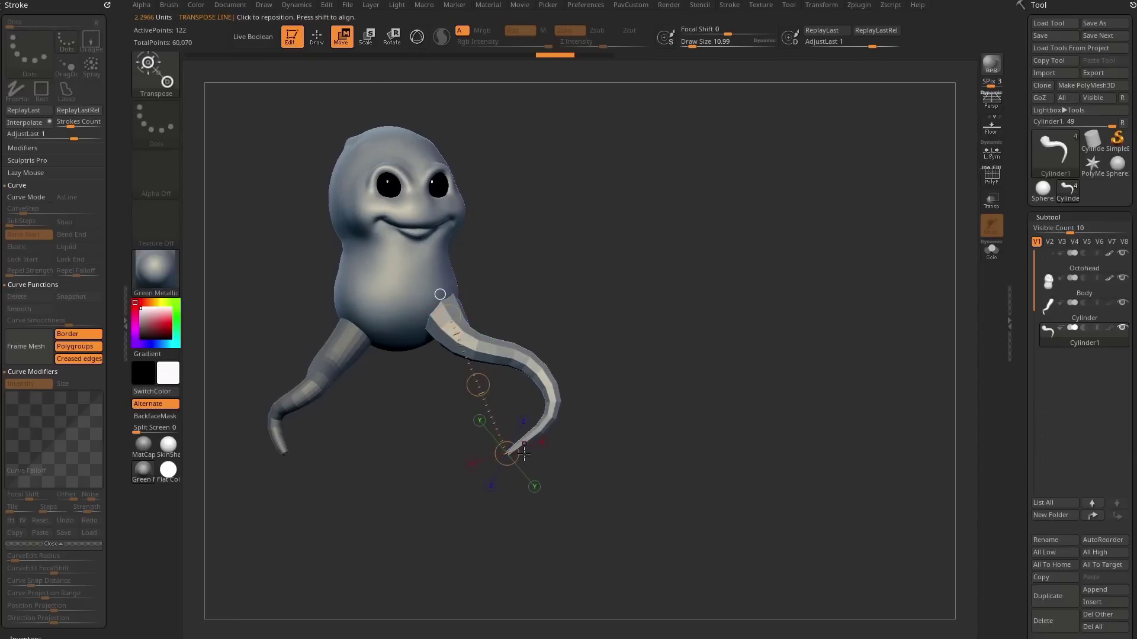
{"action": "left_click_drag", "start_coordinate": [517, 459], "coordinate": [521, 456]}
{"action": "mouse_move", "coordinate": [511, 452]}
{"action": "left_mouse_down"}
{"action": "mouse_move", "coordinate": [562, 430]}
{"action": "mouse_move", "coordinate": [565, 451]}
{"action": "mouse_move", "coordinate": [651, 309]}
{"action": "left_mouse_up"}
{"action": "key", "text": "ctrl+z"}
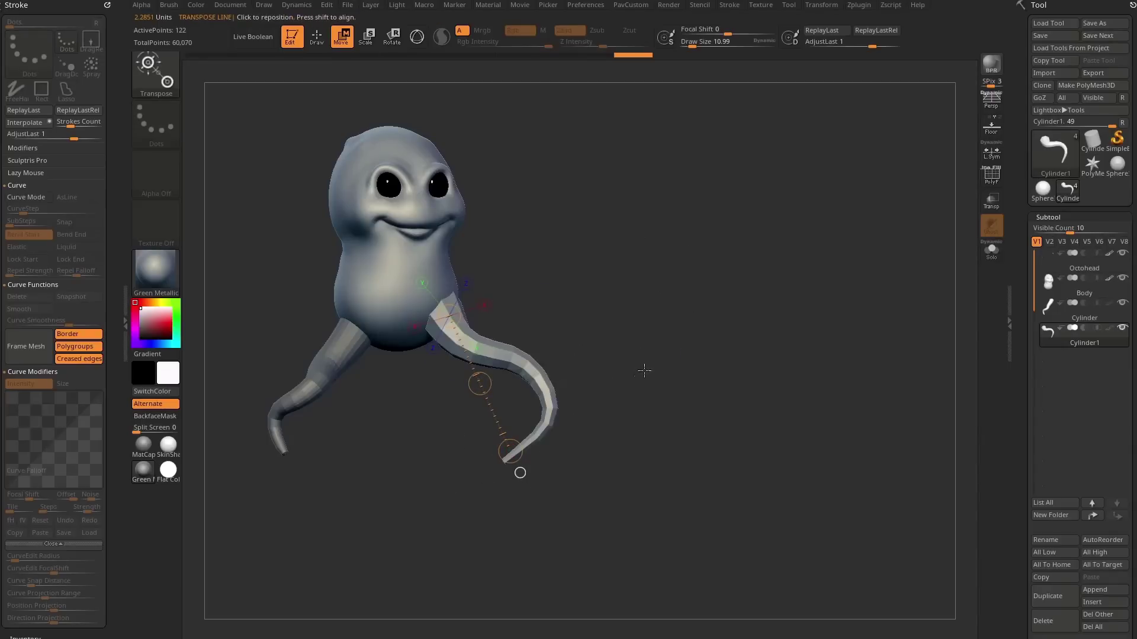
Step: Try scaling the tentacle from both ends of the transpose line, undoing each scaling
{"action": "key", "text": "e"}
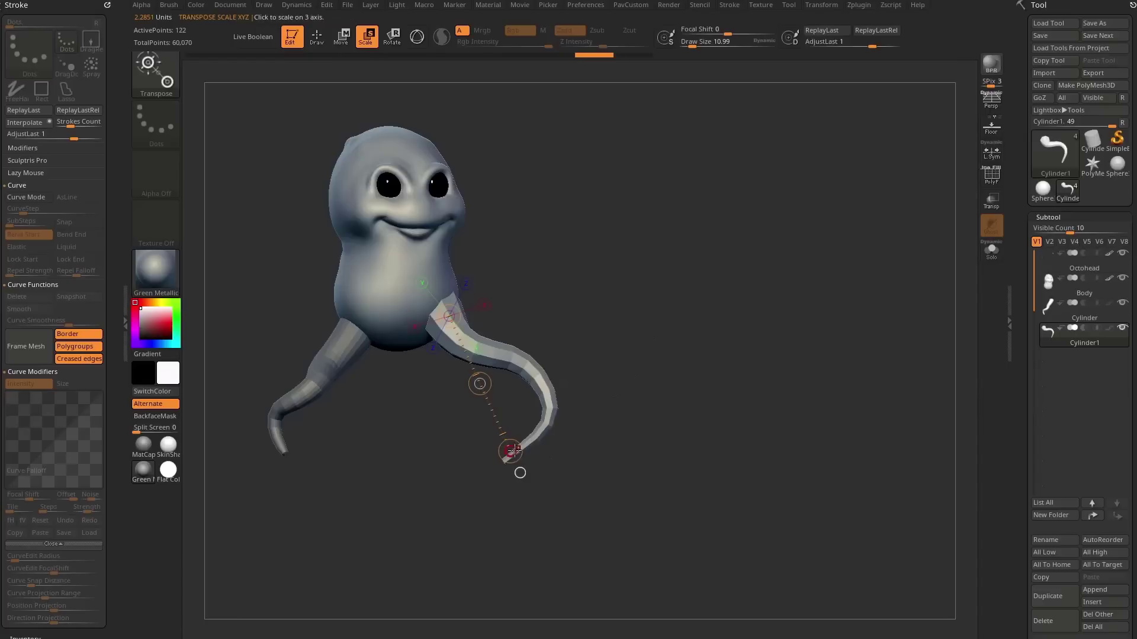
{"action": "left_click_drag", "start_coordinate": [486, 468], "coordinate": [667, 604]}
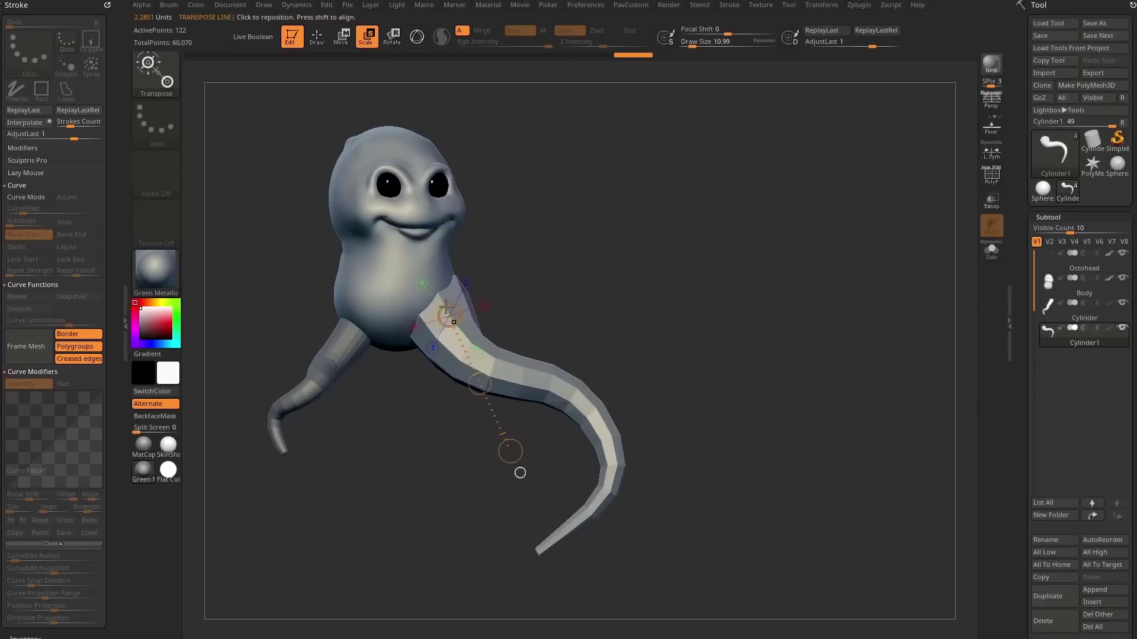
{"action": "key", "text": "ctrl+z"}
{"action": "left_click_drag", "start_coordinate": [450, 316], "coordinate": [376, 145]}
{"action": "key", "text": "ctrl+z"}
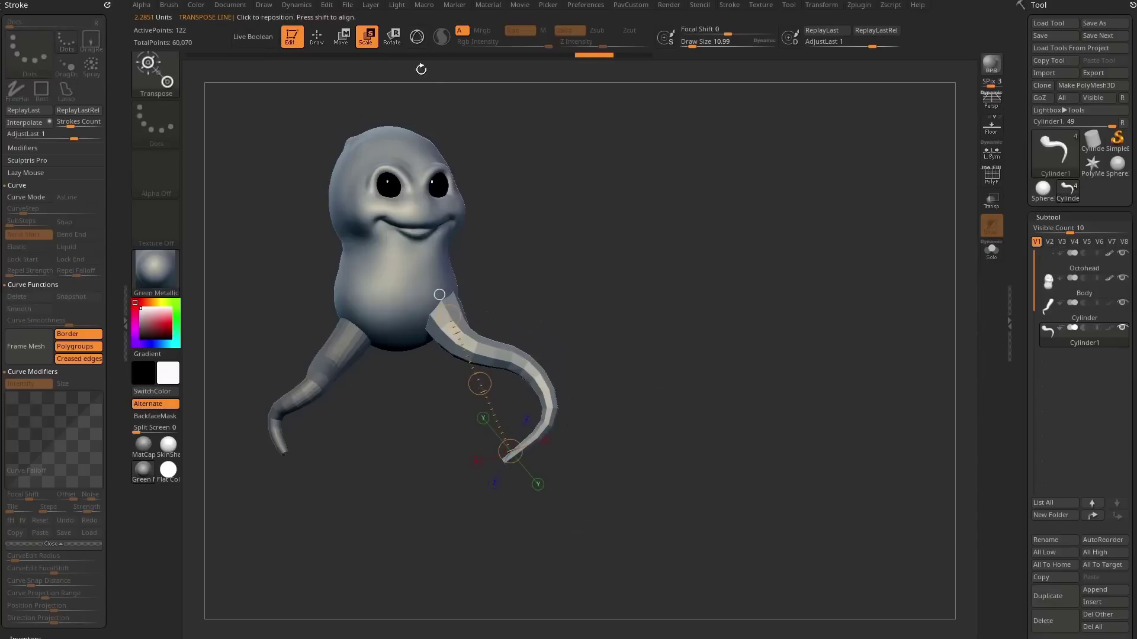
Step: Try rotating the tentacle from both ends of the transpose line and revert the rotations
{"action": "key", "text": "r"}
{"action": "left_click_drag", "start_coordinate": [510, 455], "coordinate": [725, 261]}
{"action": "key", "text": "ctrl+z"}
{"action": "left_click_drag", "start_coordinate": [450, 317], "coordinate": [817, 398]}
{"action": "key", "text": "ctrl+shift+z"}
{"action": "key", "text": "ctrl+shift+z"}
{"action": "key", "text": "ctrl+shift+z"}
{"action": "key", "text": "ctrl+shift+z"}
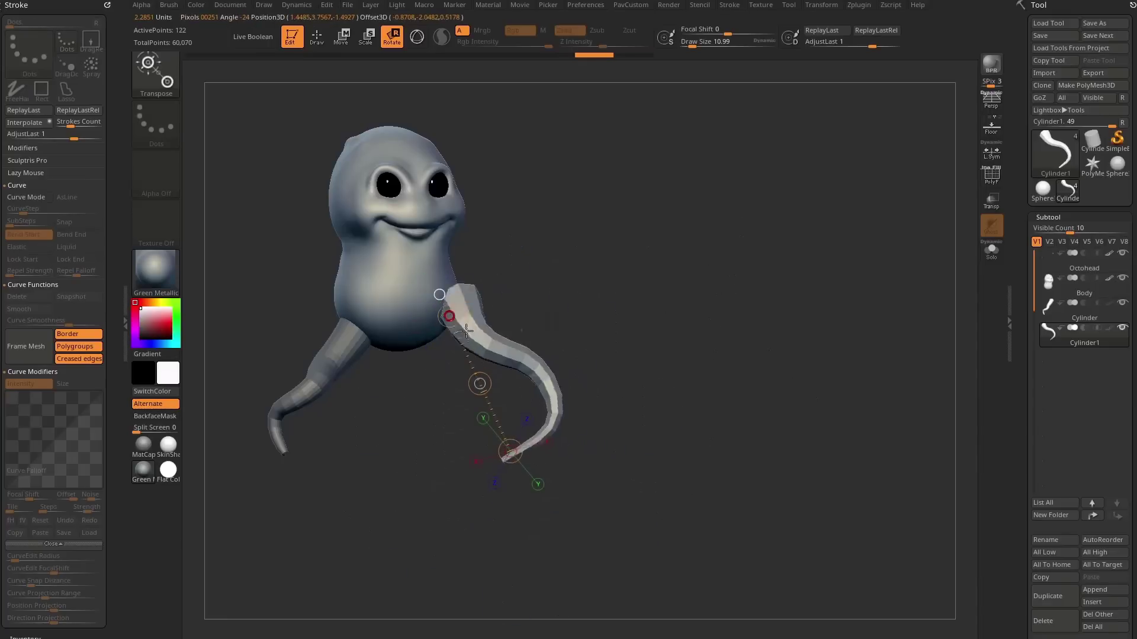
Step: Reselect the Anchors brush for posing the Cylinder1 tentacle
{"action": "key", "text": "q"}
{"action": "left_click_drag", "start_coordinate": [664, 350], "coordinate": [709, 350]}
{"action": "key", "text": "b"}
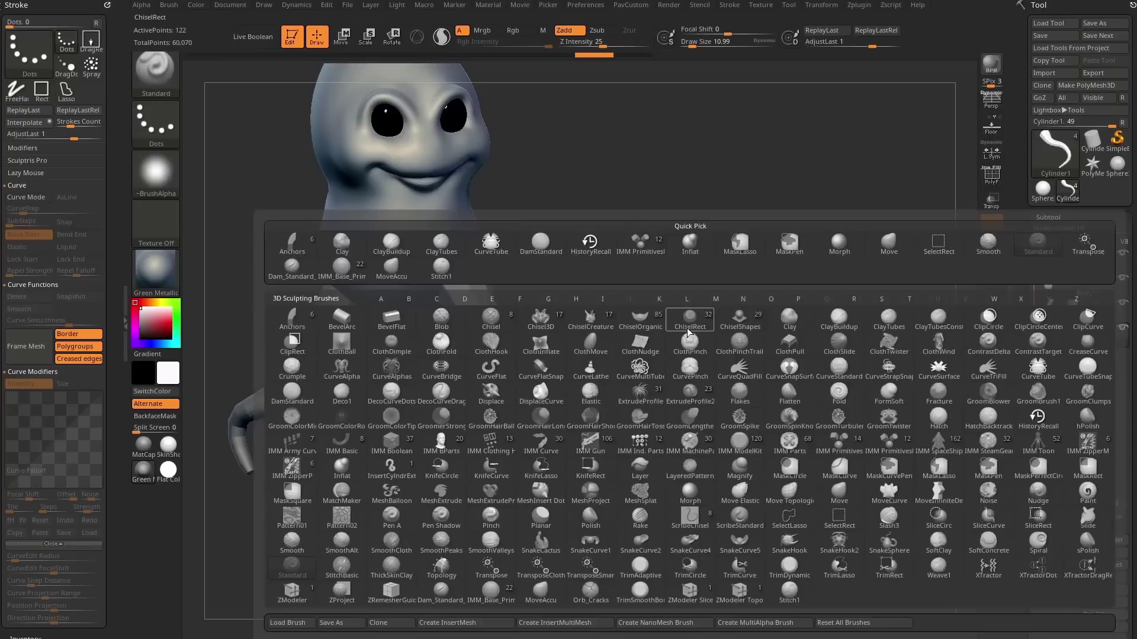
{"action": "key", "text": "a"}
{"action": "left_click", "coordinate": [294, 319]}
{"action": "mouse_move", "coordinate": [705, 317]}
{"action": "left_mouse_down", "text": "alt"}
{"action": "mouse_move", "coordinate": [707, 302]}
{"action": "mouse_move", "coordinate": [703, 340]}
{"action": "left_mouse_up", "text": "alt"}
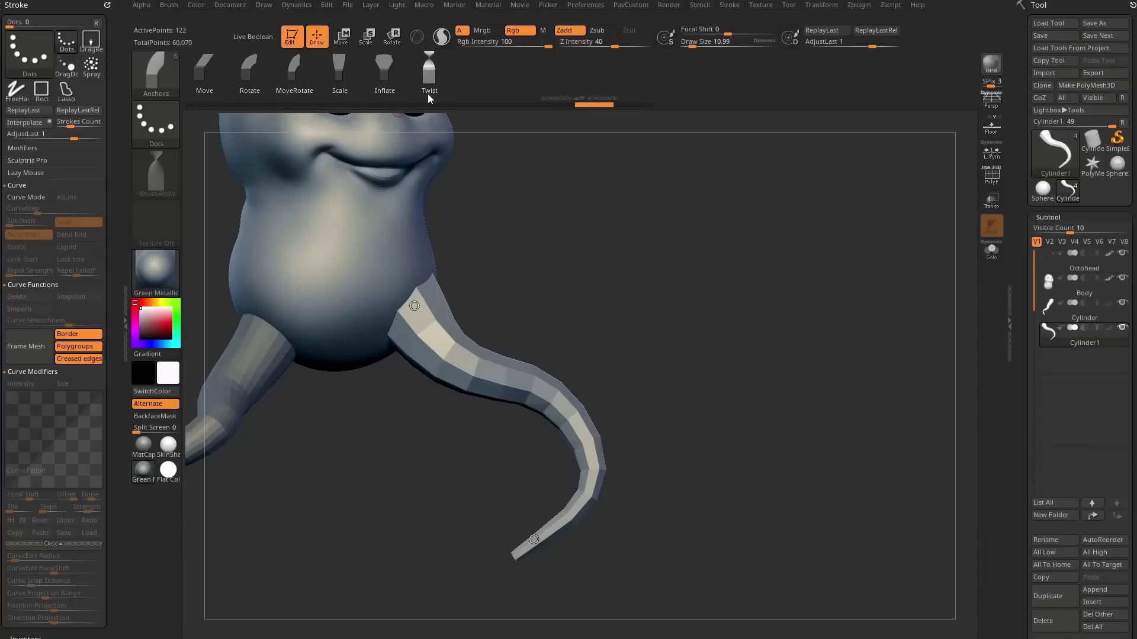
{"action": "left_click_drag", "start_coordinate": [518, 444], "coordinate": [681, 291], "text": "alt"}
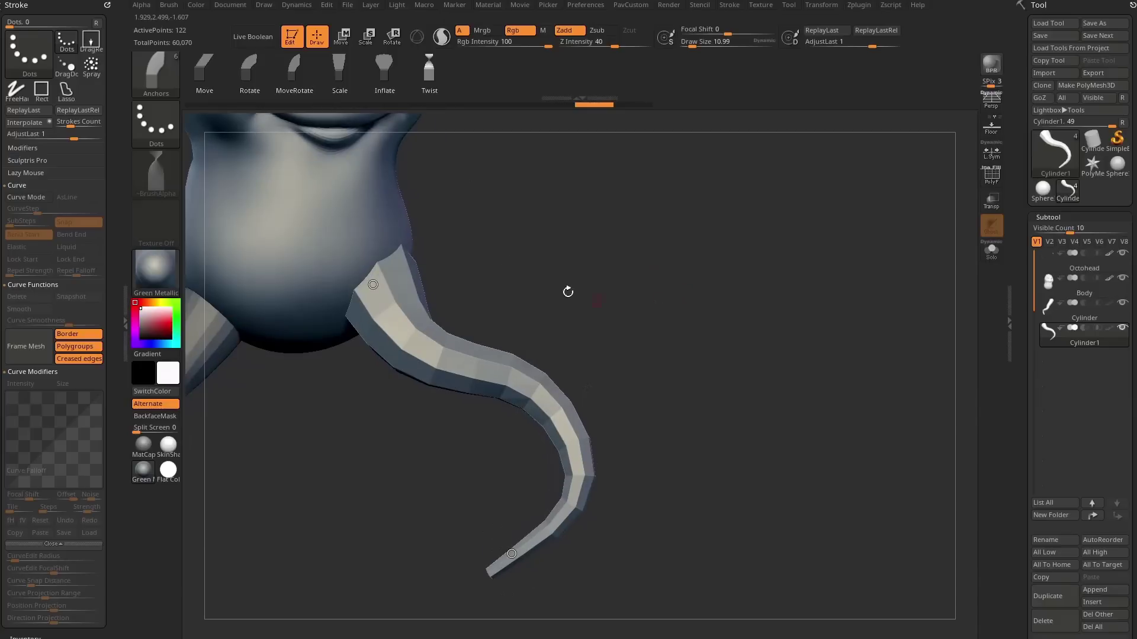
{"action": "left_click_drag", "start_coordinate": [609, 271], "coordinate": [619, 299]}
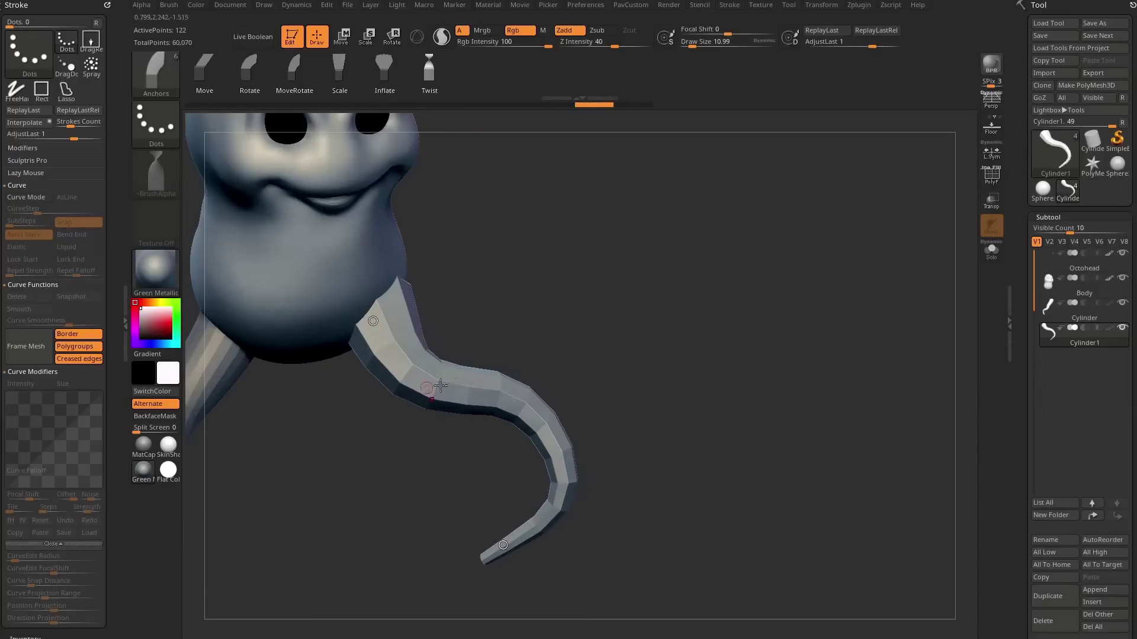
{"action": "left_click_drag", "start_coordinate": [558, 370], "coordinate": [564, 345], "text": "alt"}
{"action": "left_click_drag", "start_coordinate": [550, 300], "coordinate": [540, 307], "text": "alt"}
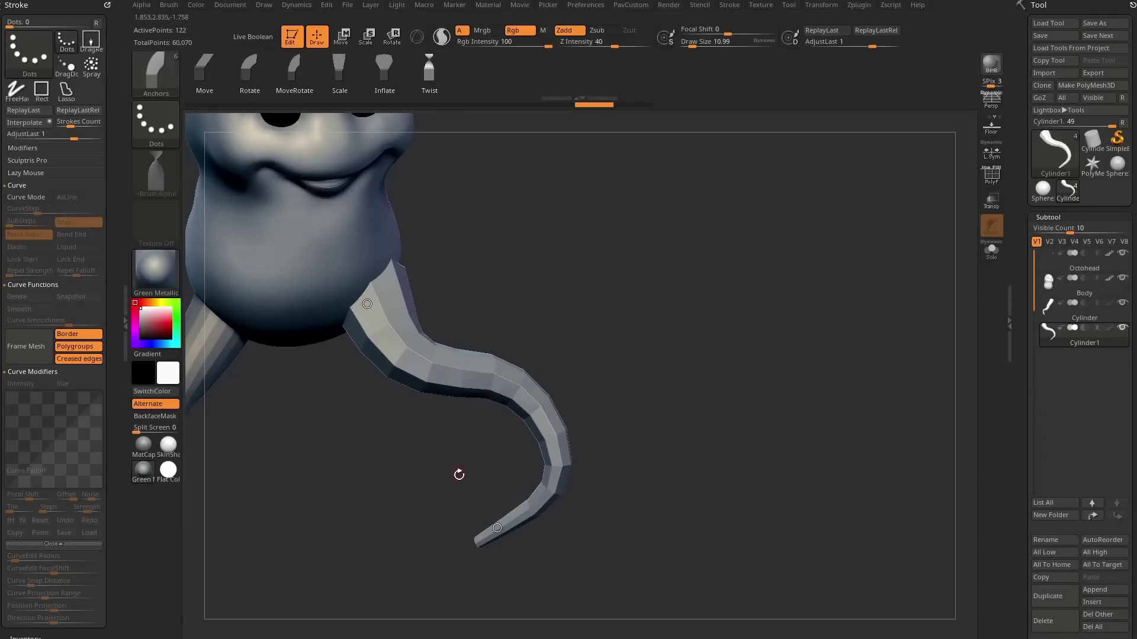
Step: Place anchors near the tentacle's base and bend the tentacle upward with the Rotate anchor type
{"action": "mouse_move", "coordinate": [382, 291]}
{"action": "left_mouse_down"}
{"action": "mouse_move", "coordinate": [411, 322]}
{"action": "mouse_move", "coordinate": [384, 293]}
{"action": "left_mouse_up"}
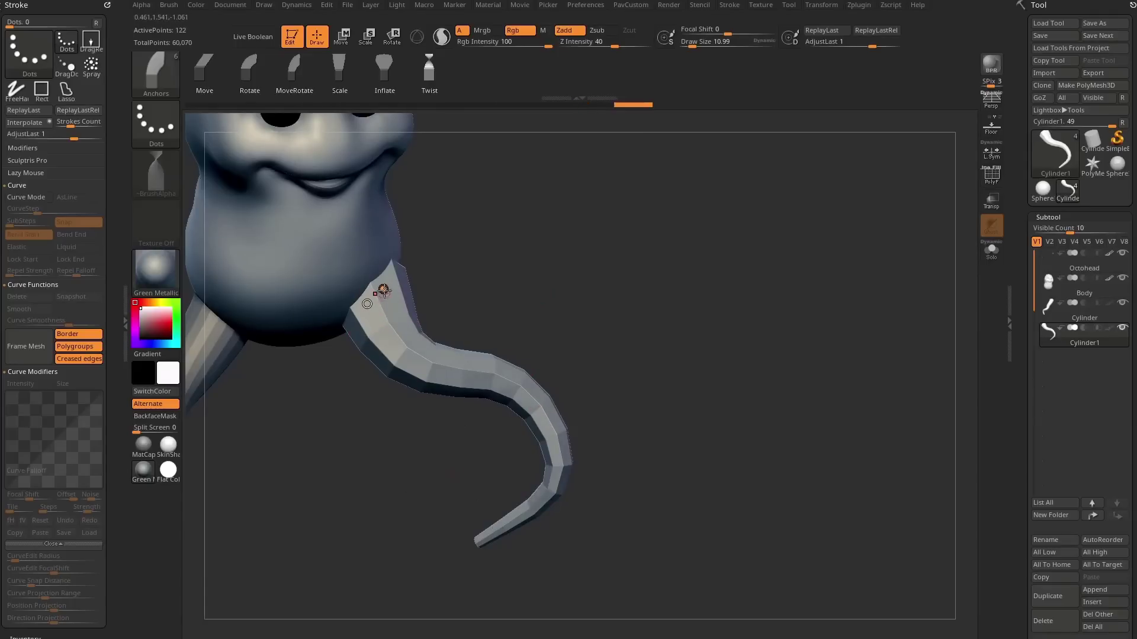
{"action": "left_click_drag", "start_coordinate": [401, 330], "coordinate": [456, 297]}
{"action": "key", "text": "ctrl+z"}
{"action": "left_click", "coordinate": [245, 77]}
{"action": "left_click_drag", "start_coordinate": [389, 328], "coordinate": [486, 308]}
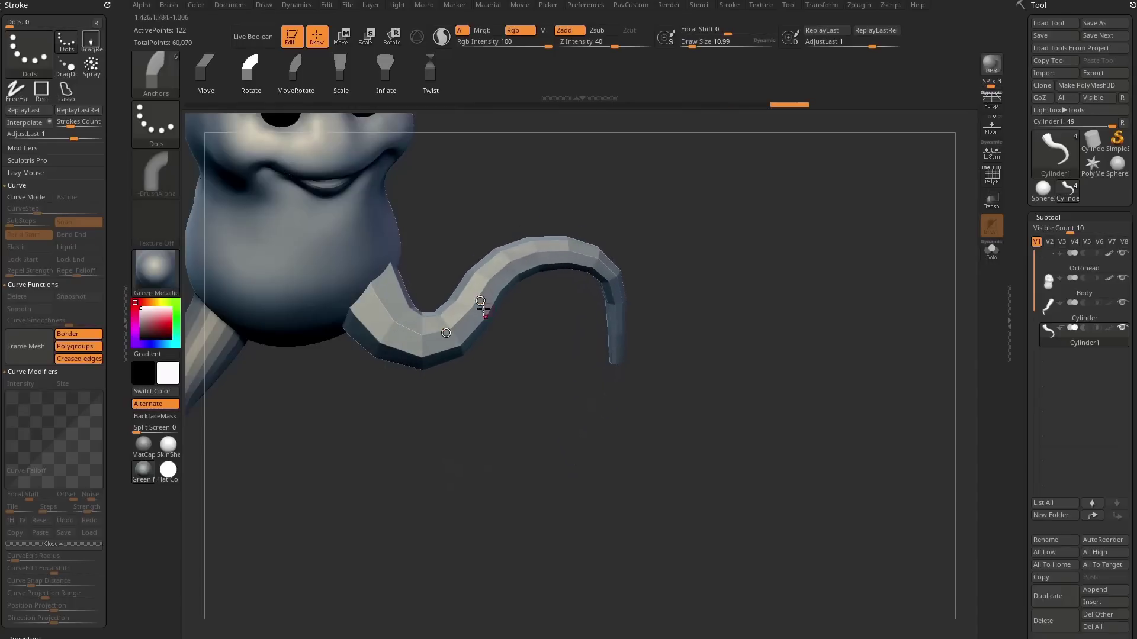
{"action": "left_click_drag", "start_coordinate": [426, 281], "coordinate": [404, 299]}
{"action": "key", "text": "ctrl+z"}
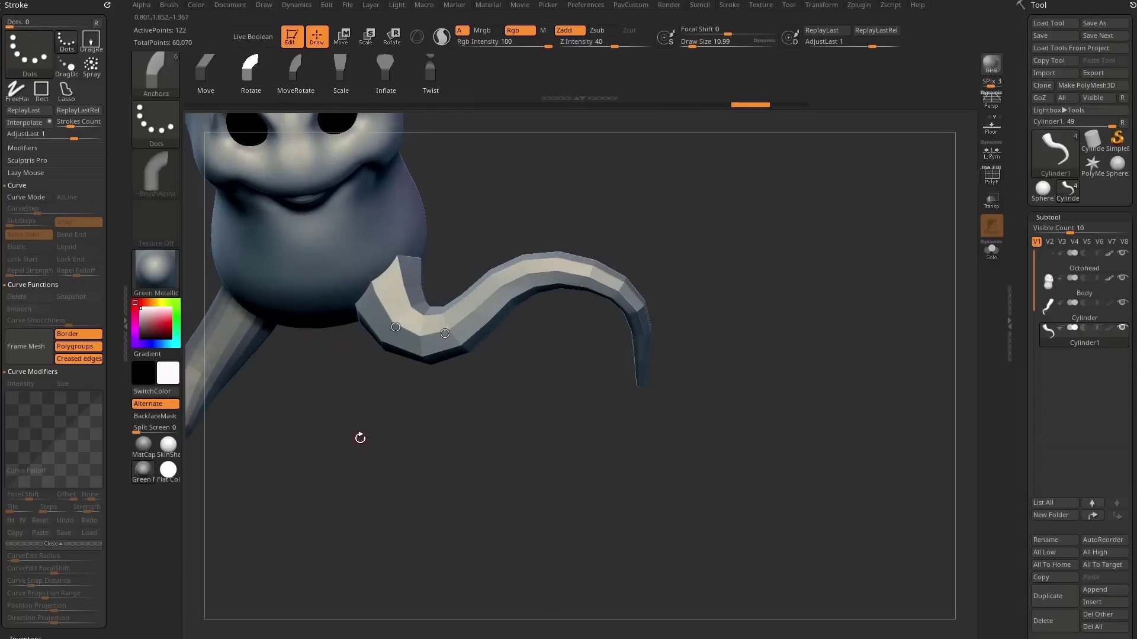
Step: Mask the tentacle's base and rotate its middle and tip sections upward and in toward the head with anchors
{"action": "left_click_drag", "start_coordinate": [370, 425], "coordinate": [363, 450]}
{"action": "key", "text": "ctrl"}
{"action": "mouse_move", "coordinate": [461, 253]}
{"action": "left_mouse_down", "text": "ctrl"}
{"action": "mouse_move", "coordinate": [434, 206]}
{"action": "mouse_move", "coordinate": [345, 403]}
{"action": "mouse_move", "coordinate": [370, 407]}
{"action": "left_mouse_up", "text": "ctrl"}
{"action": "left_click_drag", "start_coordinate": [616, 239], "coordinate": [645, 220]}
{"action": "mouse_move", "coordinate": [435, 355]}
{"action": "left_mouse_down"}
{"action": "mouse_move", "coordinate": [432, 330]}
{"action": "mouse_move", "coordinate": [431, 350]}
{"action": "left_mouse_up"}
{"action": "left_click_drag", "start_coordinate": [474, 320], "coordinate": [475, 294]}
{"action": "left_click_drag", "start_coordinate": [542, 317], "coordinate": [492, 310]}
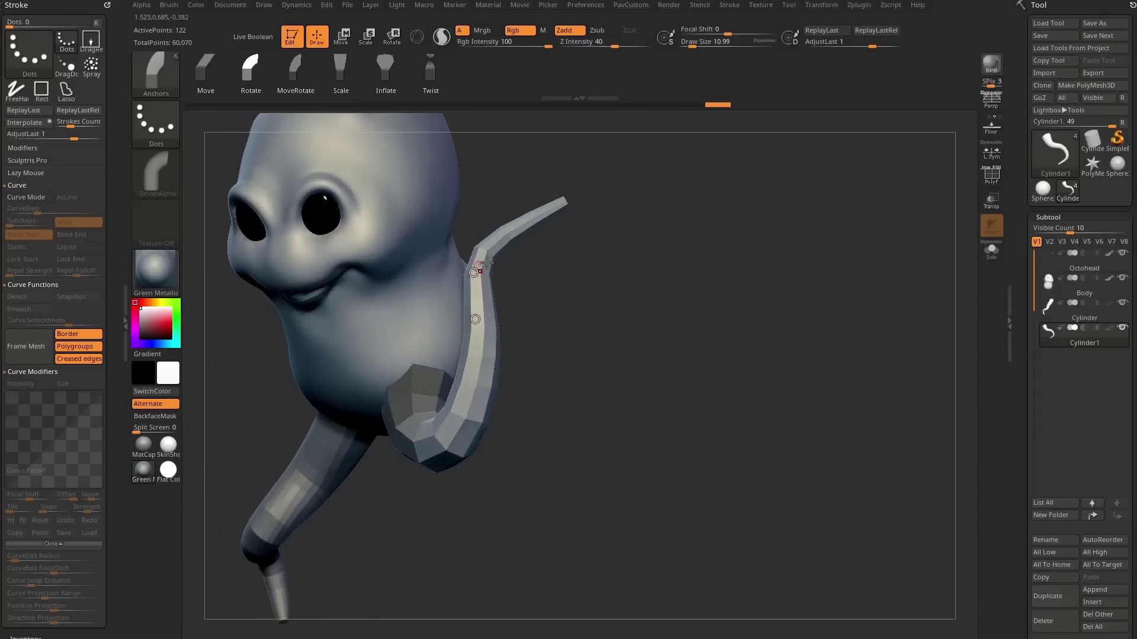
{"action": "left_click_drag", "start_coordinate": [502, 241], "coordinate": [474, 275]}
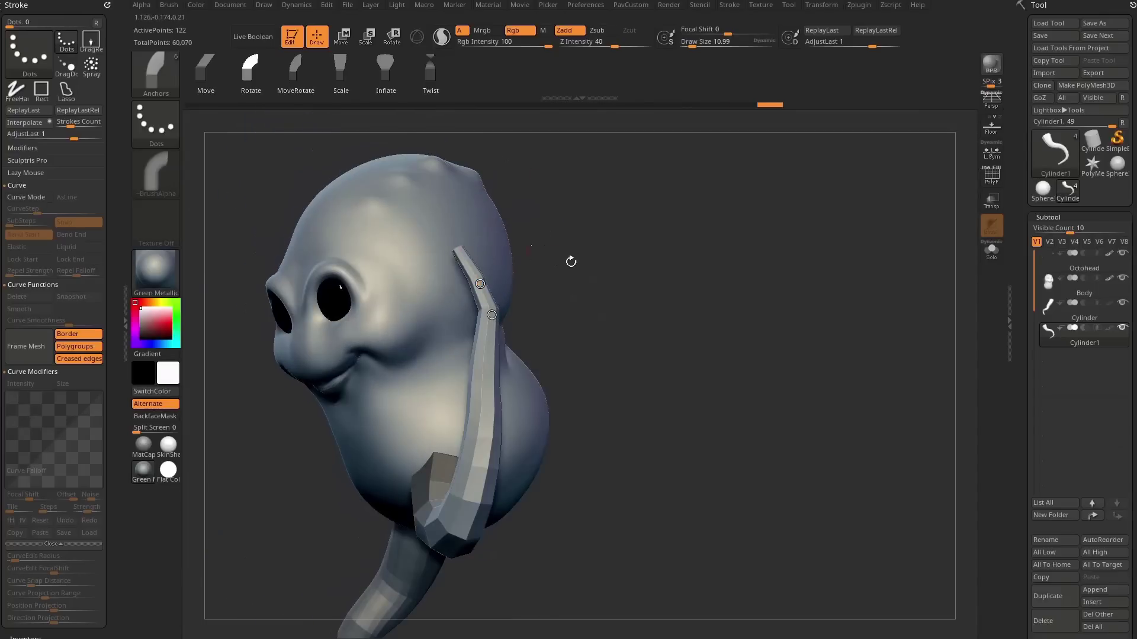
Step: Lasso-mask the tentacle's lower bend and rotate the unmasked upper part outward with the gizmo
{"action": "left_click_drag", "start_coordinate": [621, 261], "coordinate": [523, 246]}
{"action": "mouse_move", "coordinate": [475, 400]}
{"action": "left_mouse_down"}
{"action": "mouse_move", "coordinate": [505, 505]}
{"action": "mouse_move", "coordinate": [567, 423]}
{"action": "left_mouse_up"}
{"action": "mouse_move", "coordinate": [519, 554]}
{"action": "left_mouse_down", "text": "ctrl"}
{"action": "mouse_move", "coordinate": [498, 479]}
{"action": "mouse_move", "coordinate": [320, 502]}
{"action": "mouse_move", "coordinate": [332, 516]}
{"action": "left_mouse_up", "text": "ctrl"}
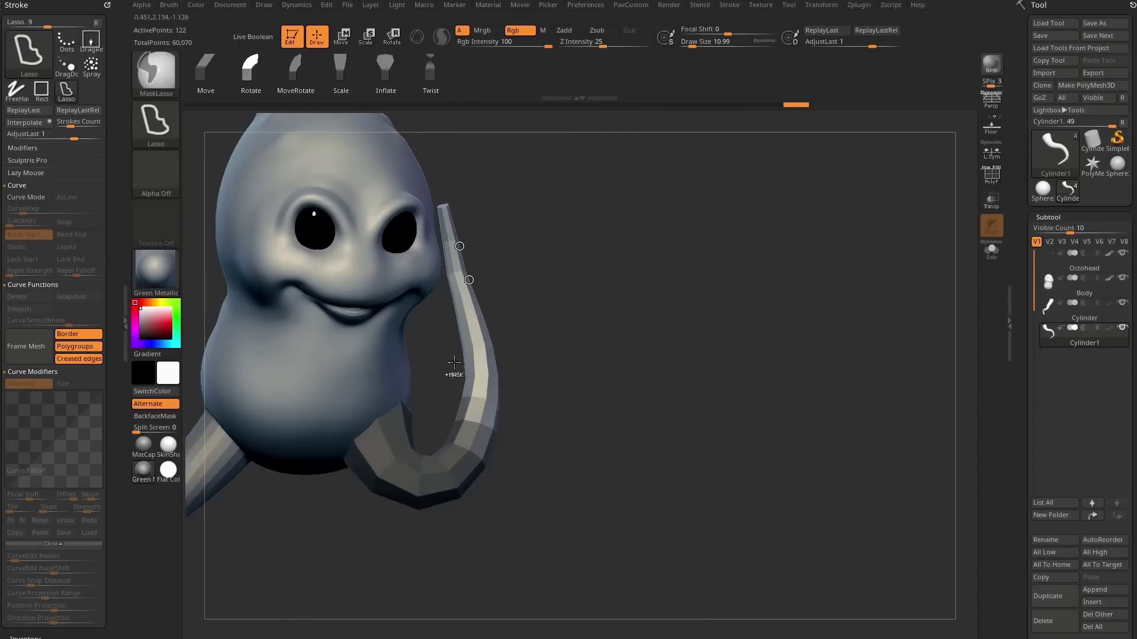
{"action": "mouse_move", "coordinate": [563, 428]}
{"action": "left_mouse_down"}
{"action": "mouse_move", "coordinate": [597, 357]}
{"action": "mouse_move", "coordinate": [513, 312]}
{"action": "left_mouse_up"}
{"action": "key", "text": "w"}
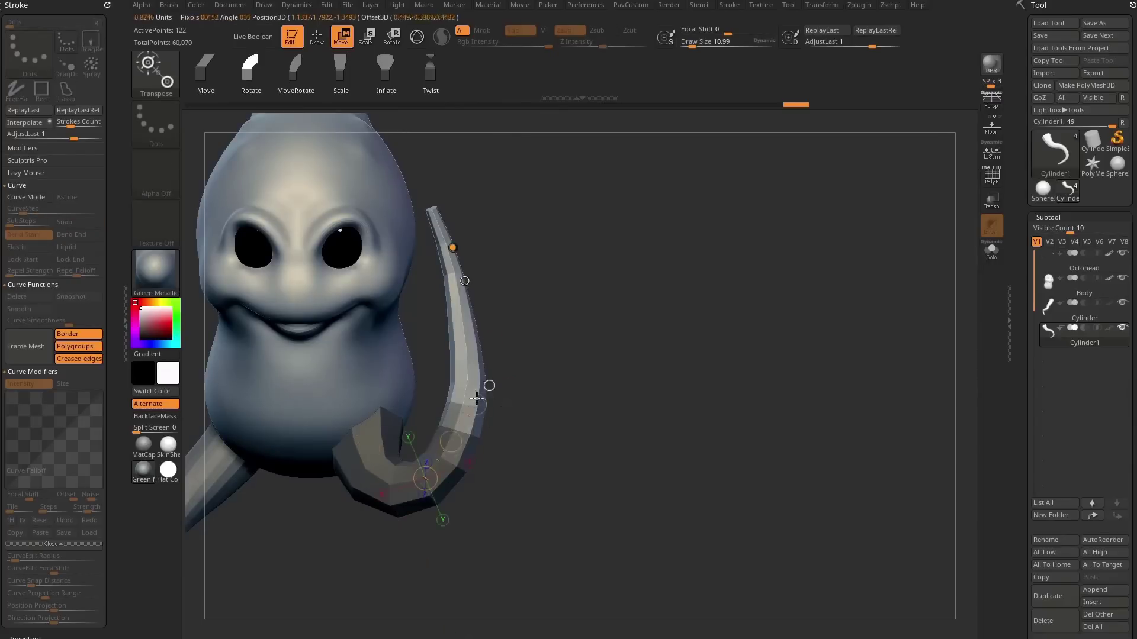
{"action": "left_click", "coordinate": [436, 465]}
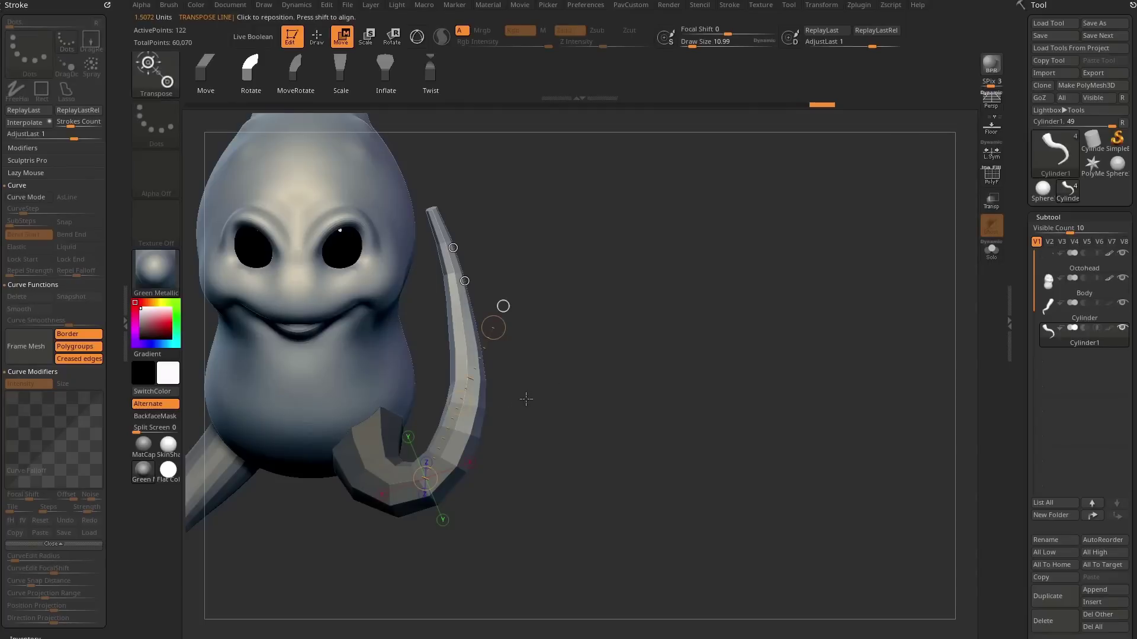
{"action": "key", "text": "y"}
{"action": "left_click_drag", "start_coordinate": [472, 431], "coordinate": [364, 534], "text": "alt"}
{"action": "left_click_drag", "start_coordinate": [421, 472], "coordinate": [634, 387], "text": "alt"}
{"action": "mouse_move", "coordinate": [581, 324]}
{"action": "left_mouse_down", "text": "alt"}
{"action": "mouse_move", "coordinate": [586, 349]}
{"action": "mouse_move", "coordinate": [544, 352]}
{"action": "left_mouse_up", "text": "alt"}
Step: Mask all of the tentacle except its end and curl the tip downward and inward with the Rotate anchor type
{"action": "key", "text": "q"}
{"action": "mouse_move", "coordinate": [472, 378]}
{"action": "left_mouse_down"}
{"action": "mouse_move", "coordinate": [494, 376]}
{"action": "mouse_move", "coordinate": [521, 325]}
{"action": "mouse_move", "coordinate": [573, 339]}
{"action": "mouse_move", "coordinate": [632, 393]}
{"action": "mouse_move", "coordinate": [616, 413]}
{"action": "mouse_move", "coordinate": [658, 394]}
{"action": "left_mouse_up"}
{"action": "key", "text": "ctrl+z"}
{"action": "mouse_move", "coordinate": [530, 432]}
{"action": "left_mouse_down"}
{"action": "mouse_move", "coordinate": [538, 419]}
{"action": "mouse_move", "coordinate": [516, 400]}
{"action": "left_mouse_up"}
{"action": "mouse_move", "coordinate": [556, 456]}
{"action": "left_mouse_down", "text": "ctrl"}
{"action": "mouse_move", "coordinate": [322, 333]}
{"action": "mouse_move", "coordinate": [444, 609]}
{"action": "left_mouse_up", "text": "ctrl"}
{"action": "left_click_drag", "start_coordinate": [599, 341], "coordinate": [584, 374]}
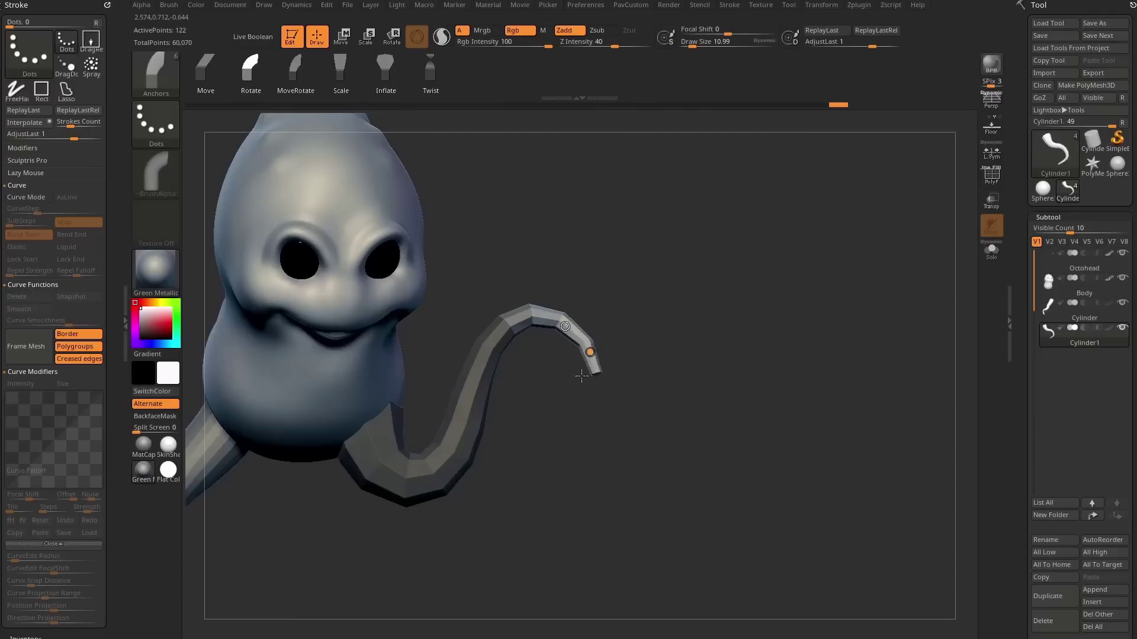
{"action": "left_click_drag", "start_coordinate": [592, 450], "coordinate": [572, 421]}
{"action": "left_click_drag", "start_coordinate": [435, 480], "coordinate": [510, 446]}
{"action": "left_click_drag", "start_coordinate": [613, 284], "coordinate": [653, 329]}
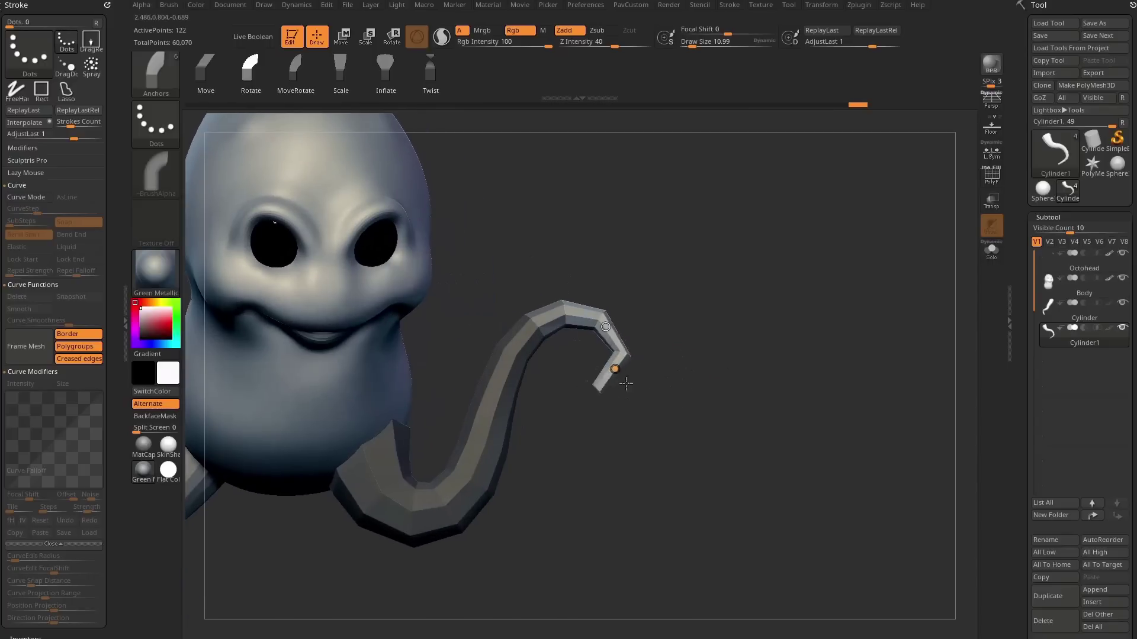
Step: Adjust the length of the tentacle's tip section with the Scale anchor type
{"action": "left_click", "coordinate": [341, 71]}
{"action": "mouse_move", "coordinate": [623, 366]}
{"action": "left_mouse_down"}
{"action": "mouse_move", "coordinate": [659, 470]}
{"action": "mouse_move", "coordinate": [631, 348]}
{"action": "left_mouse_up"}
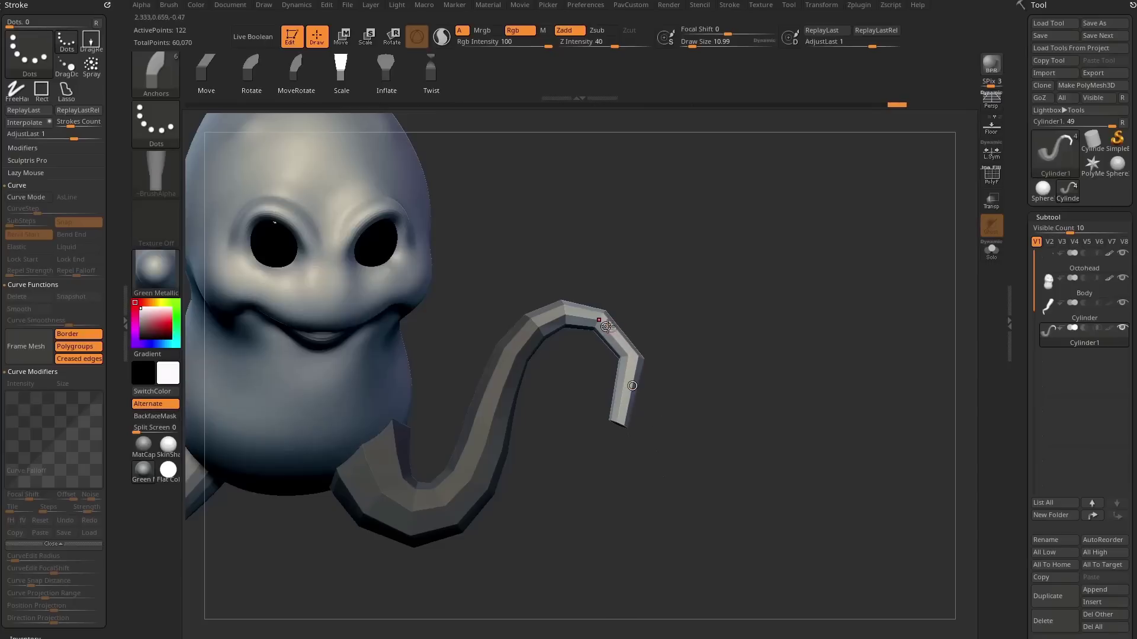
{"action": "left_click_drag", "start_coordinate": [636, 397], "coordinate": [602, 336]}
{"action": "key", "text": "ctrl"}
{"action": "mouse_move", "coordinate": [606, 327]}
{"action": "left_mouse_down"}
{"action": "mouse_move", "coordinate": [604, 248]}
{"action": "mouse_move", "coordinate": [619, 405]}
{"action": "left_mouse_up"}
Step: Mask the tentacle's lower bend and thicken the section toward the tip with the Inflate anchor type
{"action": "left_click", "coordinate": [495, 403]}
{"action": "mouse_move", "coordinate": [495, 403]}
{"action": "left_mouse_down"}
{"action": "mouse_move", "coordinate": [503, 437]}
{"action": "mouse_move", "coordinate": [480, 426]}
{"action": "mouse_move", "coordinate": [491, 405]}
{"action": "left_mouse_up"}
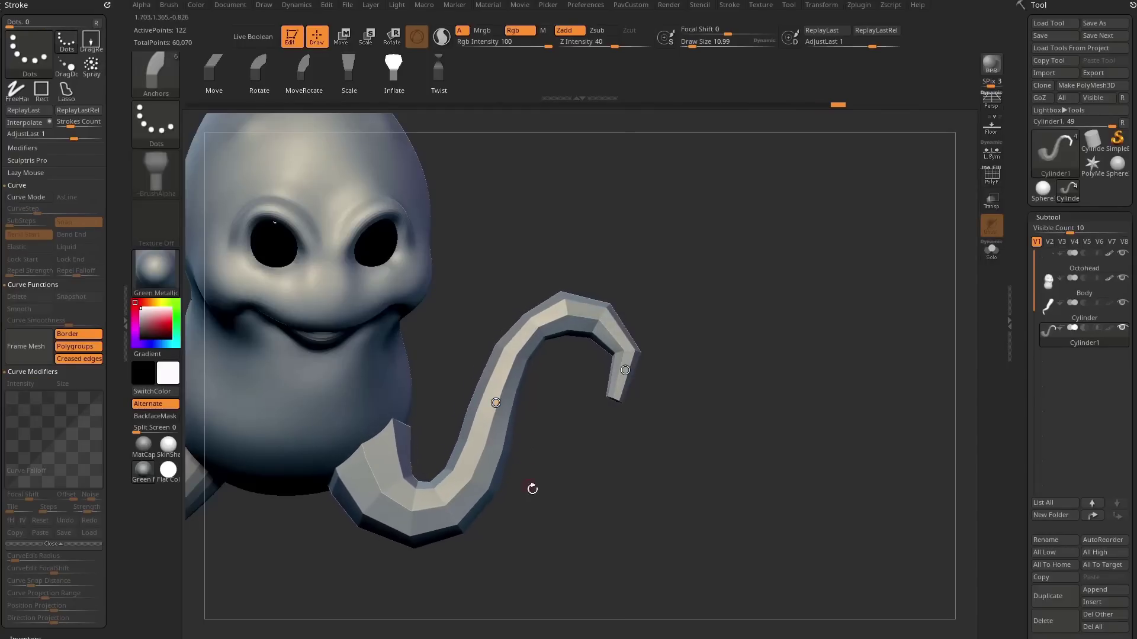
{"action": "mouse_move", "coordinate": [525, 453]}
{"action": "left_mouse_down", "text": "ctrl"}
{"action": "mouse_move", "coordinate": [269, 458]}
{"action": "mouse_move", "coordinate": [533, 538]}
{"action": "left_mouse_up", "text": "ctrl"}
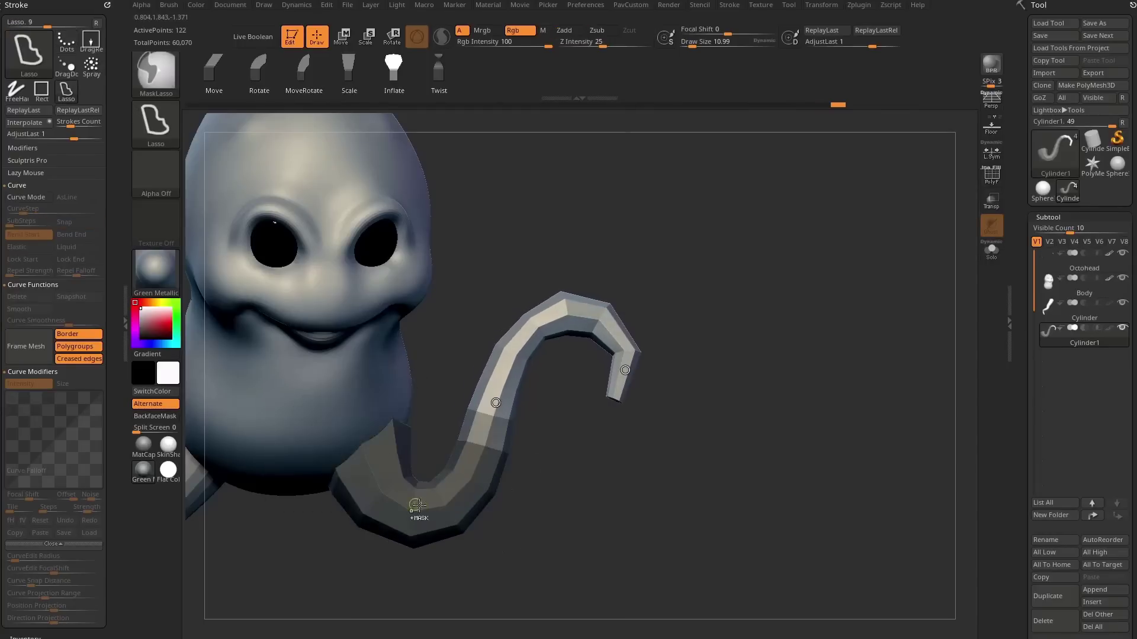
{"action": "mouse_move", "coordinate": [496, 403]}
{"action": "left_mouse_down"}
{"action": "mouse_move", "coordinate": [529, 433]}
{"action": "mouse_move", "coordinate": [493, 406]}
{"action": "left_mouse_up"}
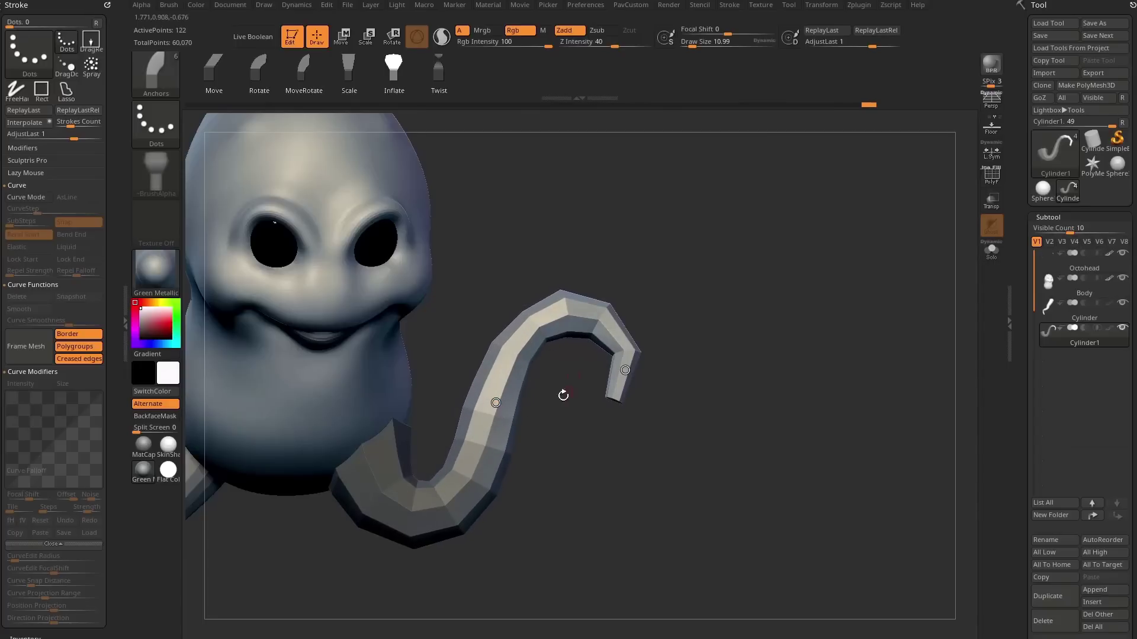
{"action": "left_click_drag", "start_coordinate": [625, 370], "coordinate": [698, 350]}
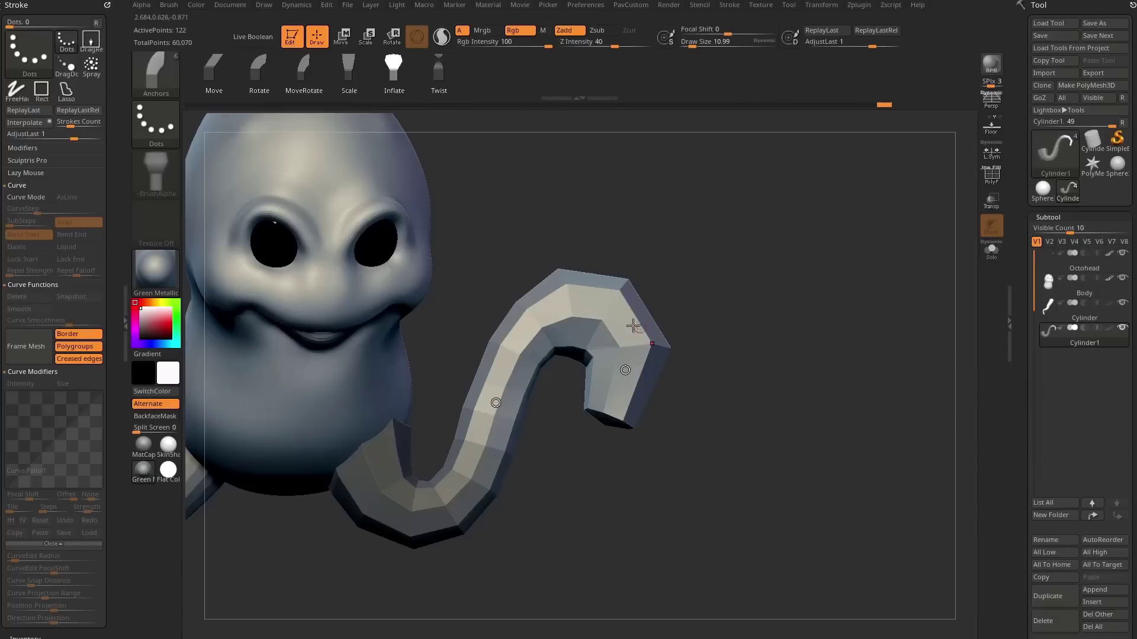
Step: Slim the curled tentacle's tip section with the Inflate anchor type and try the Twist anchor type on it
{"action": "left_click_drag", "start_coordinate": [625, 370], "coordinate": [550, 463]}
{"action": "left_click", "coordinate": [439, 73]}
{"action": "left_click_drag", "start_coordinate": [626, 372], "coordinate": [436, 387]}
{"action": "key", "text": "ctrl+z"}
{"action": "left_click_drag", "start_coordinate": [716, 307], "coordinate": [765, 372], "text": "alt"}
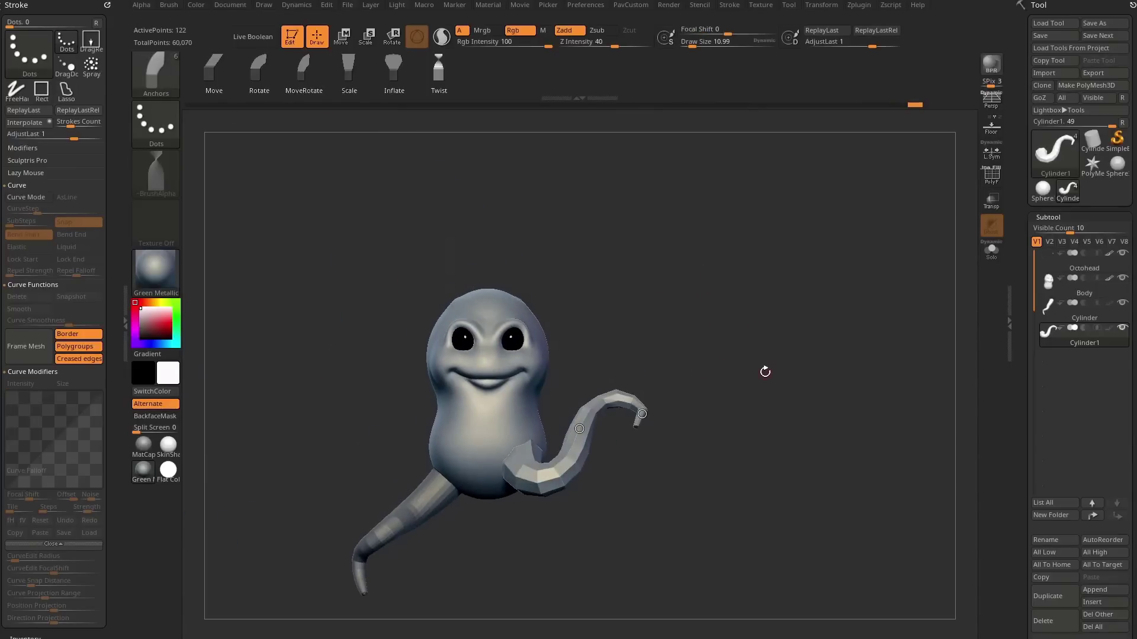
{"action": "left_click_drag", "start_coordinate": [691, 389], "coordinate": [750, 353], "text": "alt"}
Step: Make the body the active subtool, hide the black eyes, and set anchors from the lower belly to the neck
{"action": "left_click_drag", "start_coordinate": [510, 453], "coordinate": [555, 407]}
{"action": "left_click_drag", "start_coordinate": [668, 425], "coordinate": [653, 457]}
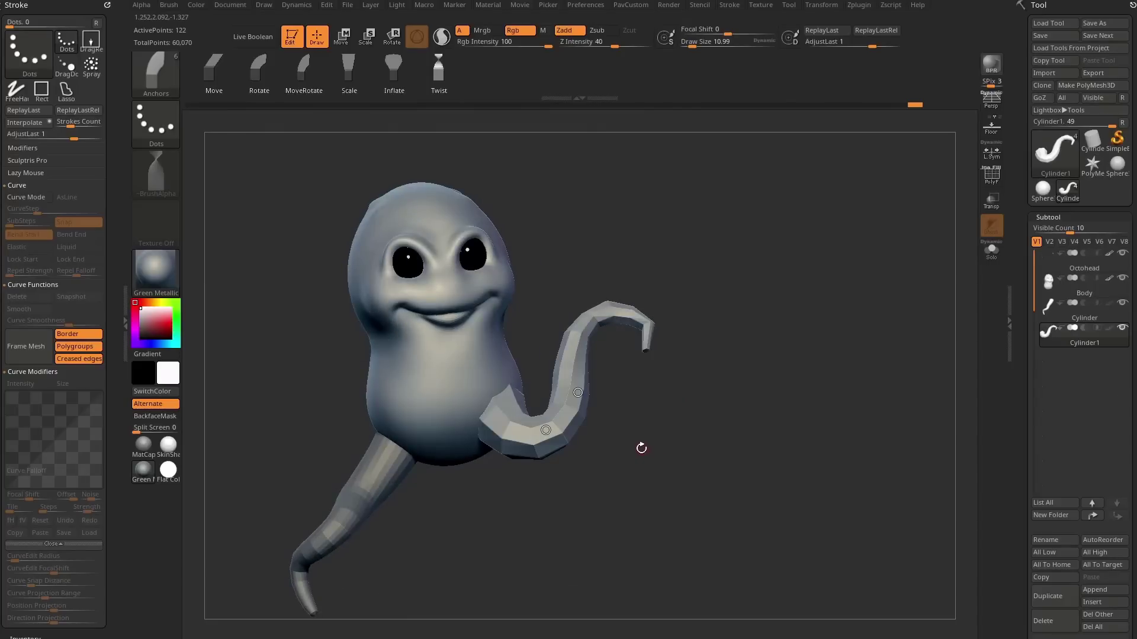
{"action": "left_click", "coordinate": [453, 357], "text": "alt"}
{"action": "left_click", "coordinate": [1122, 252]}
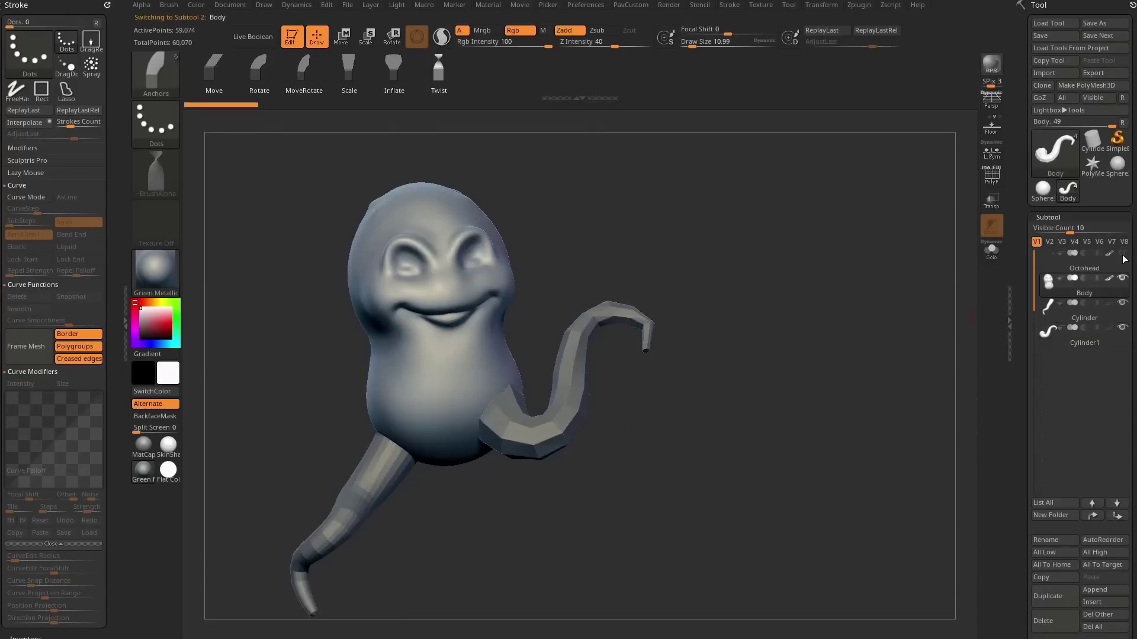
{"action": "left_click_drag", "start_coordinate": [736, 325], "coordinate": [748, 324]}
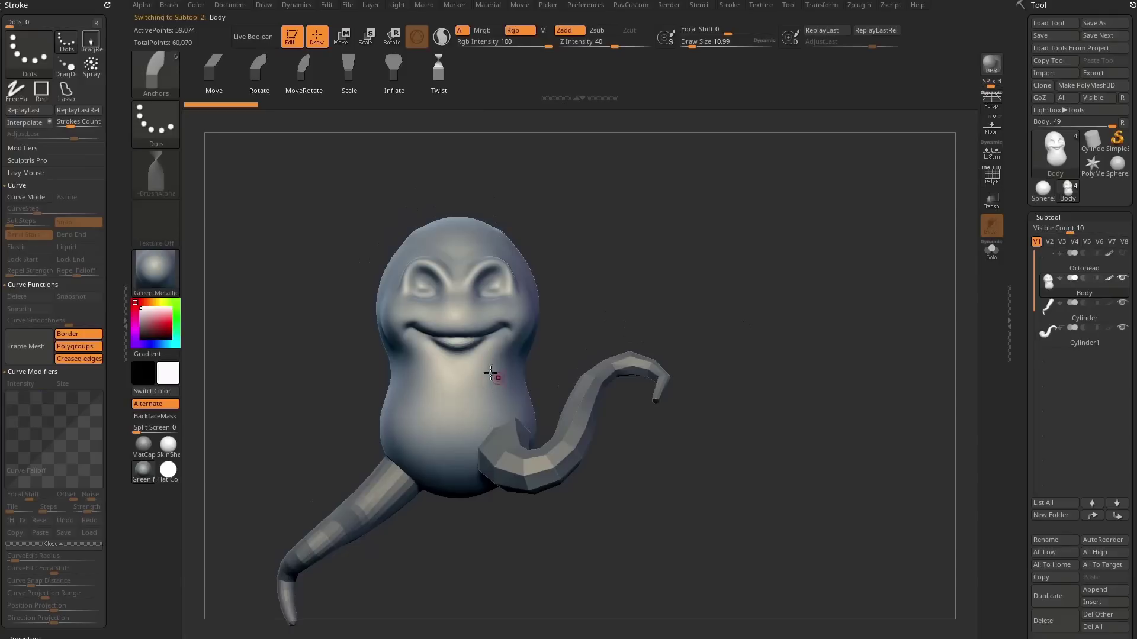
{"action": "left_click_drag", "start_coordinate": [595, 326], "coordinate": [613, 324]}
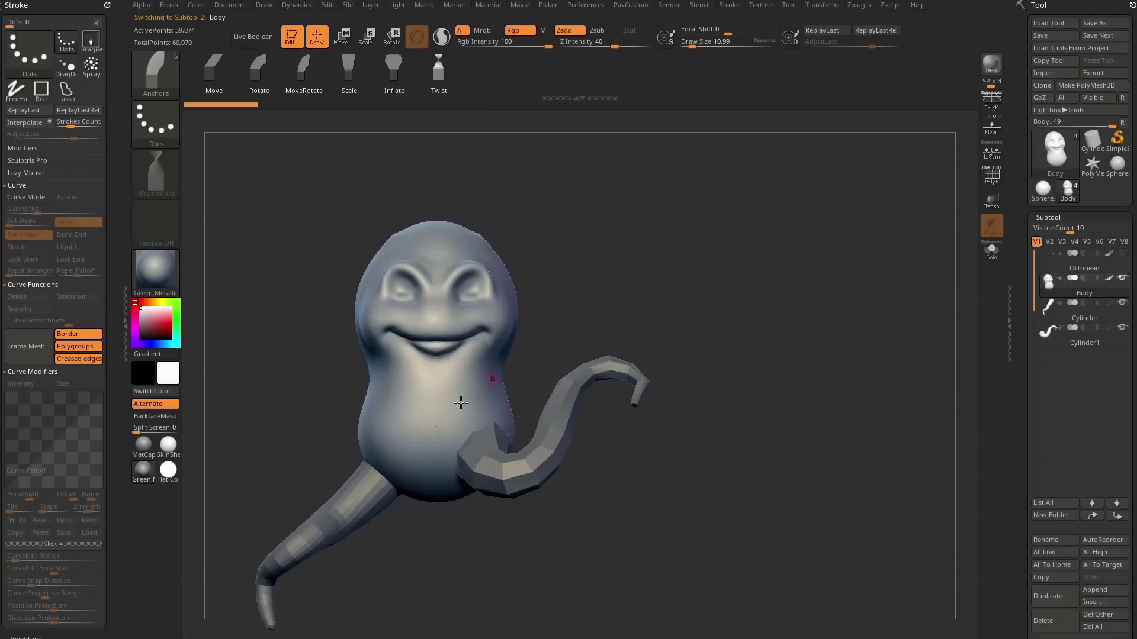
{"action": "left_click_drag", "start_coordinate": [434, 441], "coordinate": [443, 388]}
{"action": "left_click_drag", "start_coordinate": [593, 316], "coordinate": [606, 301]}
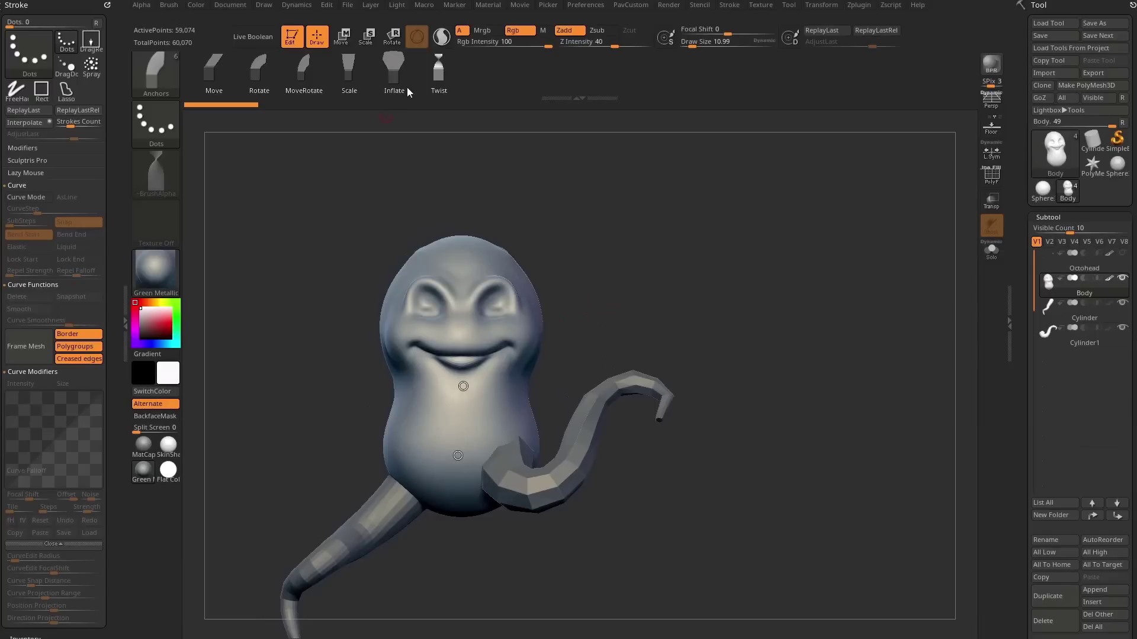
Step: Try tilting the head sideways with the Rotate anchor type
{"action": "left_click", "coordinate": [257, 77]}
{"action": "left_click_drag", "start_coordinate": [624, 230], "coordinate": [628, 219], "text": "alt"}
{"action": "mouse_move", "coordinate": [456, 359]}
{"action": "left_mouse_down"}
{"action": "mouse_move", "coordinate": [480, 365]}
{"action": "mouse_move", "coordinate": [429, 373]}
{"action": "mouse_move", "coordinate": [439, 370]}
{"action": "left_mouse_up"}
{"action": "key", "text": "ctrl+z"}
{"action": "left_click_drag", "start_coordinate": [638, 287], "coordinate": [610, 290]}
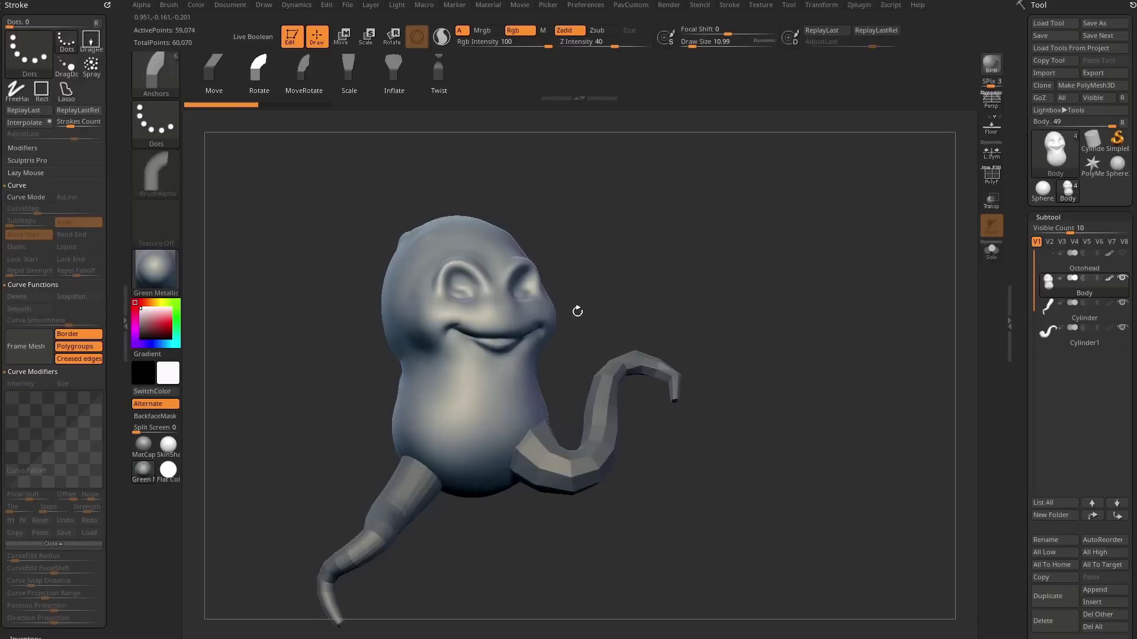
Step: Set anchors from belly to neck and try bending the head forward in profile with the Rotate anchor type
{"action": "left_click_drag", "start_coordinate": [499, 433], "coordinate": [497, 373]}
{"action": "left_click_drag", "start_coordinate": [648, 292], "coordinate": [720, 292]}
{"action": "mouse_move", "coordinate": [499, 375]}
{"action": "left_mouse_down"}
{"action": "mouse_move", "coordinate": [533, 388]}
{"action": "mouse_move", "coordinate": [563, 446]}
{"action": "mouse_move", "coordinate": [543, 431]}
{"action": "left_mouse_up"}
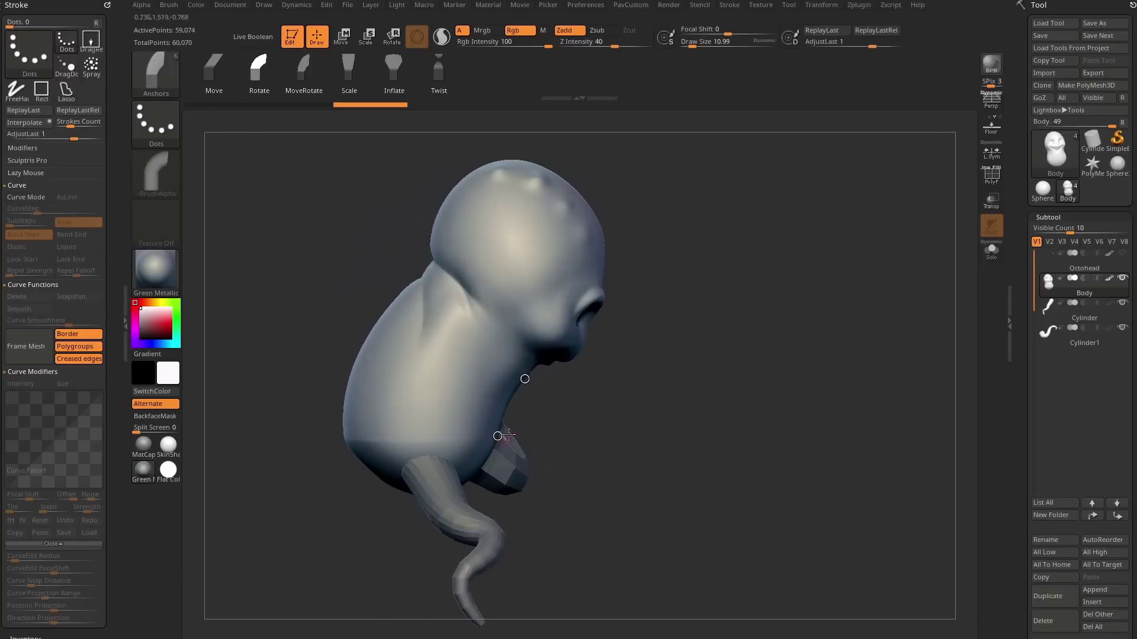
{"action": "key", "text": "ctrl"}
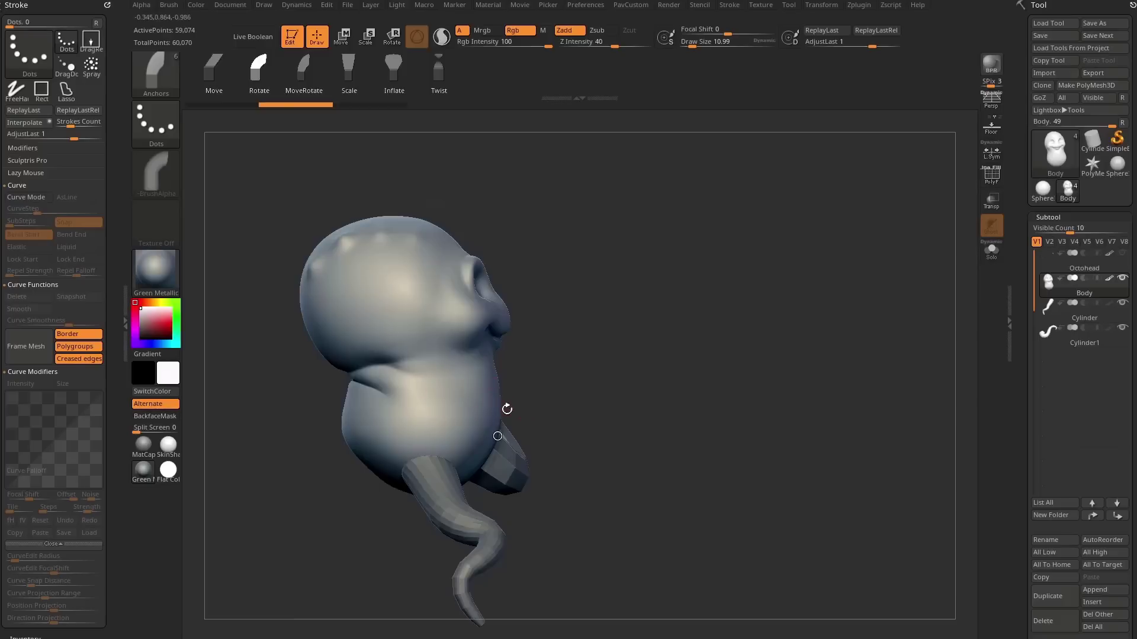
{"action": "right_click_drag", "start_coordinate": [494, 381], "coordinate": [606, 343]}
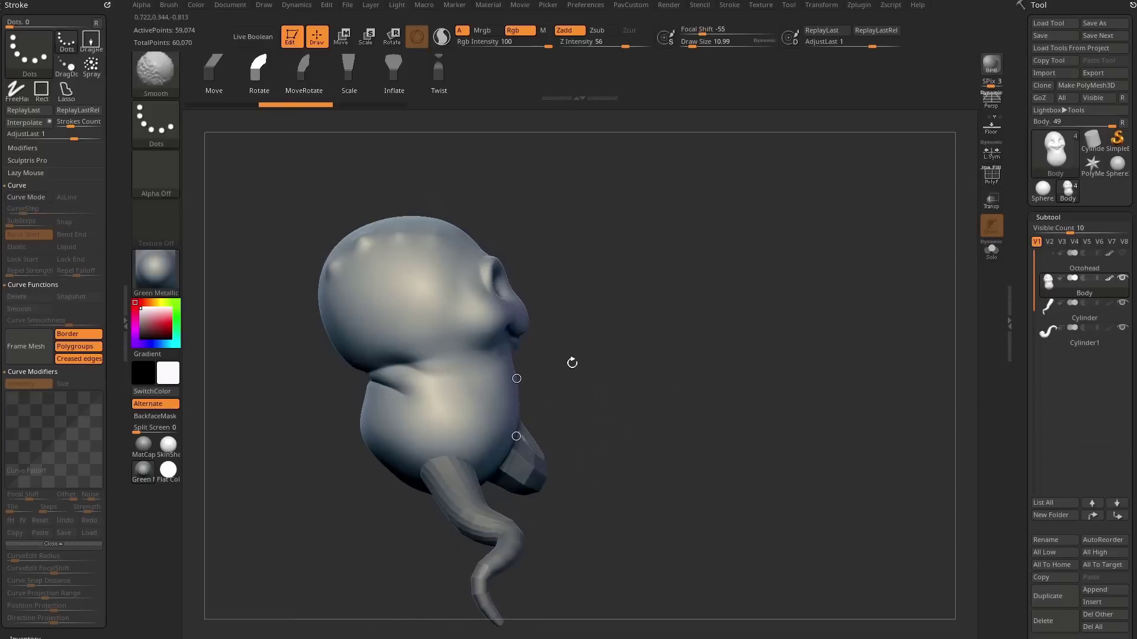
{"action": "left_click_drag", "start_coordinate": [517, 378], "coordinate": [577, 426]}
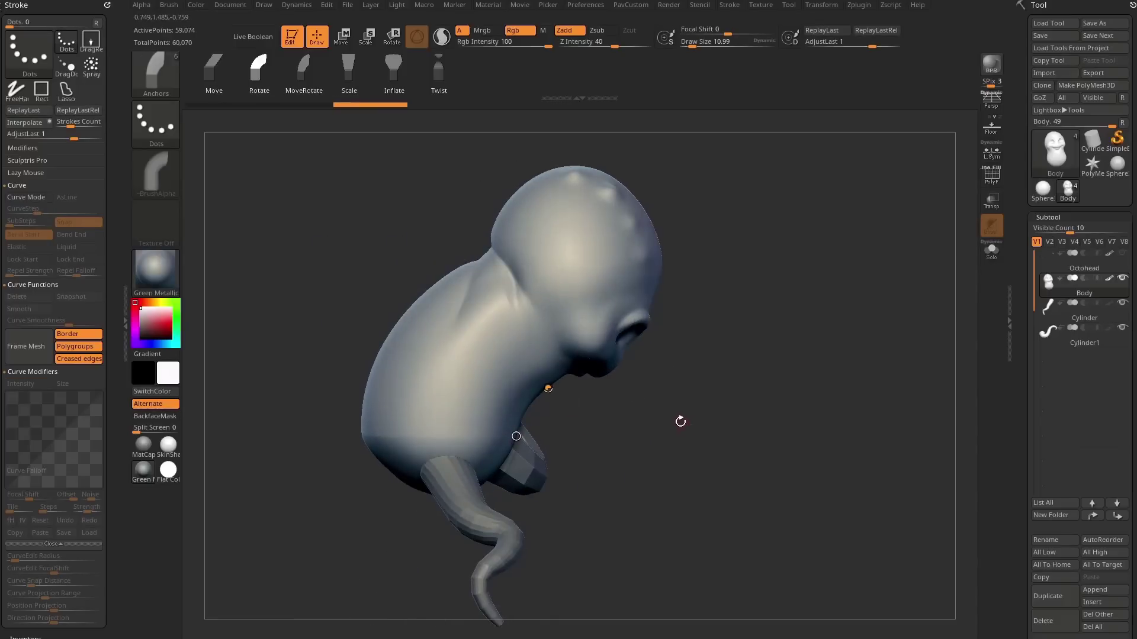
{"action": "key", "text": "ctrl+z"}
Step: Try adjusting the anchor placement along the front edge of the belly in profile
{"action": "right_click_drag", "start_coordinate": [616, 407], "coordinate": [642, 412], "text": "alt"}
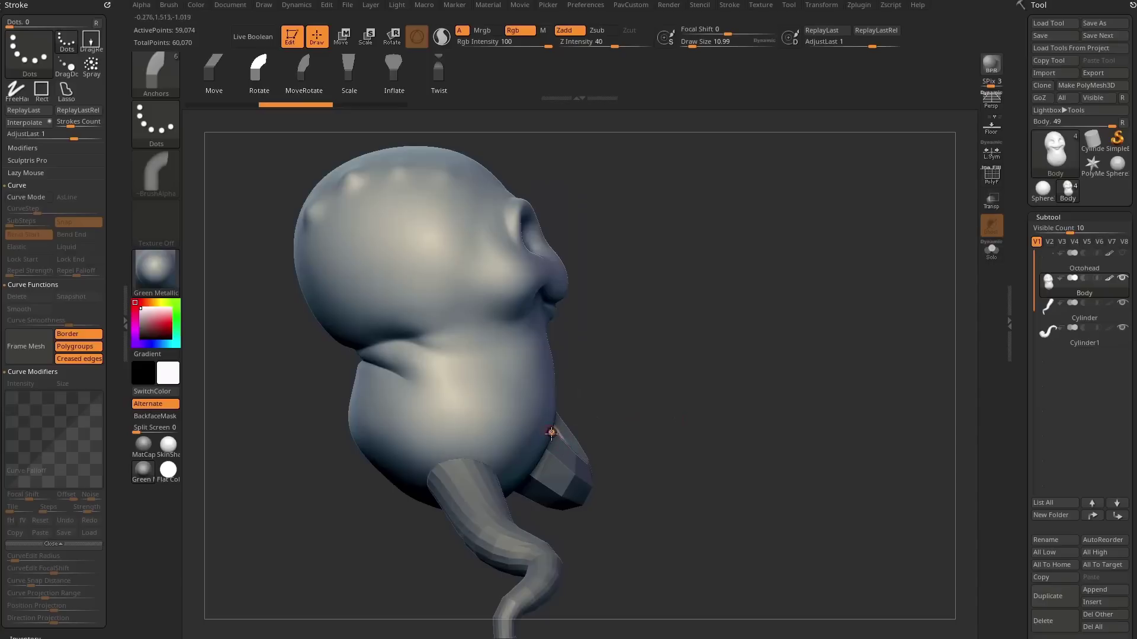
{"action": "left_click_drag", "start_coordinate": [552, 433], "coordinate": [546, 434]}
{"action": "key", "text": "ctrl+z"}
{"action": "mouse_move", "coordinate": [579, 419]}
{"action": "right_mouse_down"}
{"action": "mouse_move", "coordinate": [503, 419]}
{"action": "mouse_move", "coordinate": [565, 422]}
{"action": "right_mouse_up"}
{"action": "mouse_move", "coordinate": [559, 433]}
{"action": "left_mouse_down"}
{"action": "mouse_move", "coordinate": [681, 246]}
{"action": "mouse_move", "coordinate": [682, 455]}
{"action": "mouse_move", "coordinate": [577, 453]}
{"action": "left_mouse_up"}
{"action": "key", "text": "ctrl+z"}
{"action": "left_click_drag", "start_coordinate": [743, 316], "coordinate": [764, 312]}
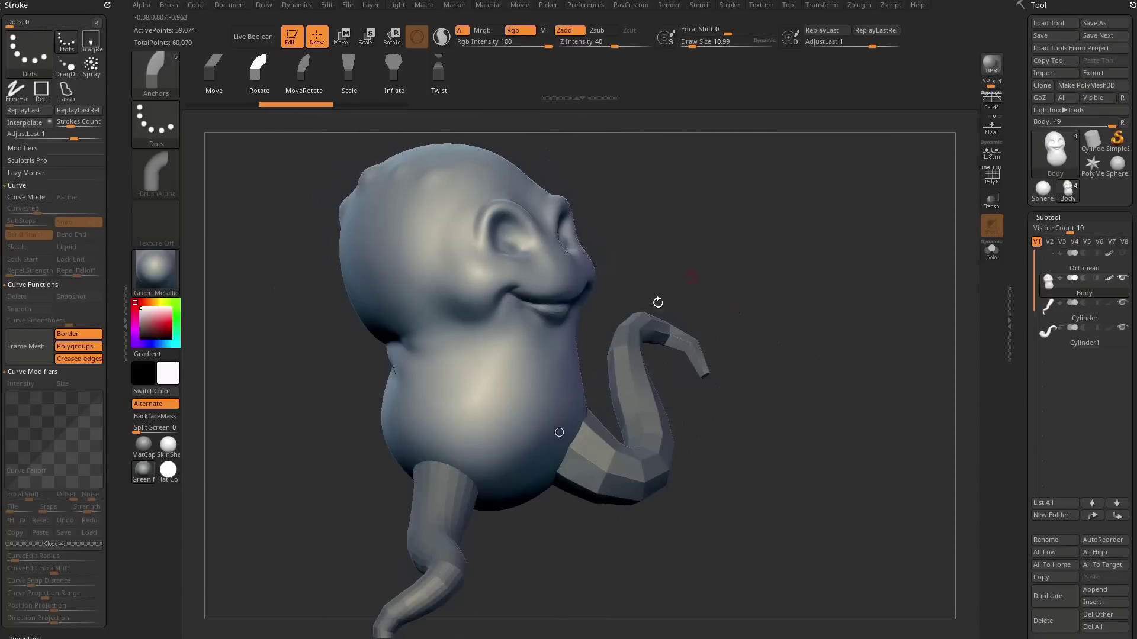
{"action": "mouse_move", "coordinate": [715, 312]}
{"action": "left_mouse_down", "text": "shift"}
{"action": "mouse_move", "coordinate": [567, 437]}
{"action": "mouse_move", "coordinate": [611, 411]}
{"action": "mouse_move", "coordinate": [555, 434]}
{"action": "left_mouse_up", "text": "shift"}
{"action": "key", "text": "ctrl+z"}
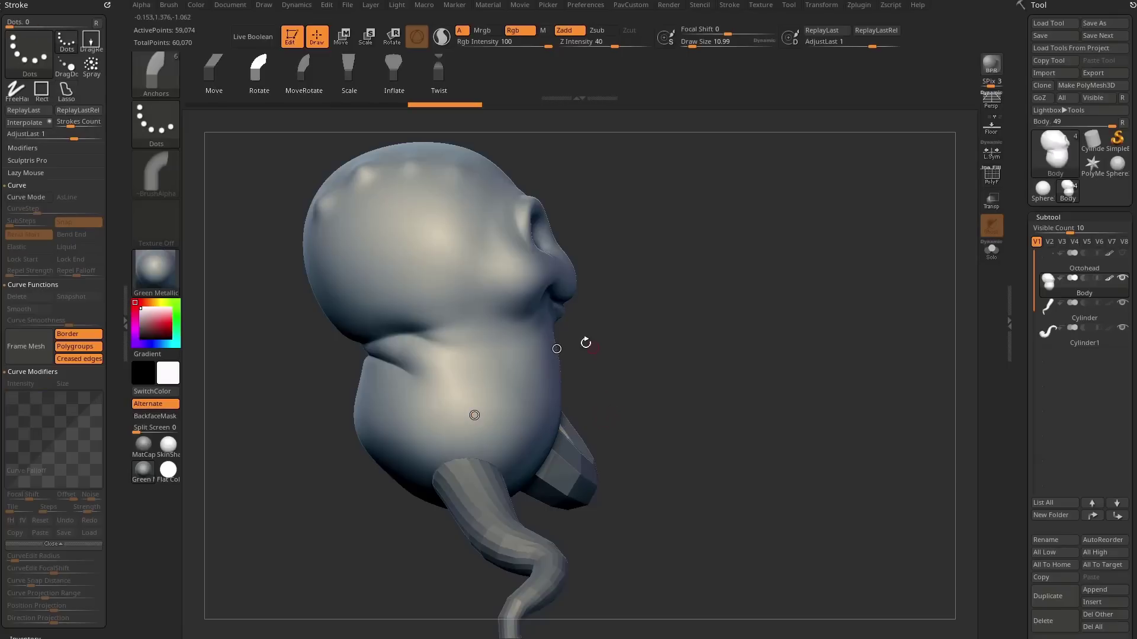
Step: Move the neck anchor from the front edge to the middle of the neck and rotate the head slightly about the belly anchor
{"action": "mouse_move", "coordinate": [554, 353]}
{"action": "left_mouse_down", "text": "ctrl"}
{"action": "mouse_move", "coordinate": [524, 360]}
{"action": "mouse_move", "coordinate": [485, 398]}
{"action": "mouse_move", "coordinate": [492, 415]}
{"action": "left_mouse_up", "text": "ctrl"}
{"action": "left_click_drag", "start_coordinate": [712, 393], "coordinate": [690, 386], "text": "ctrl"}
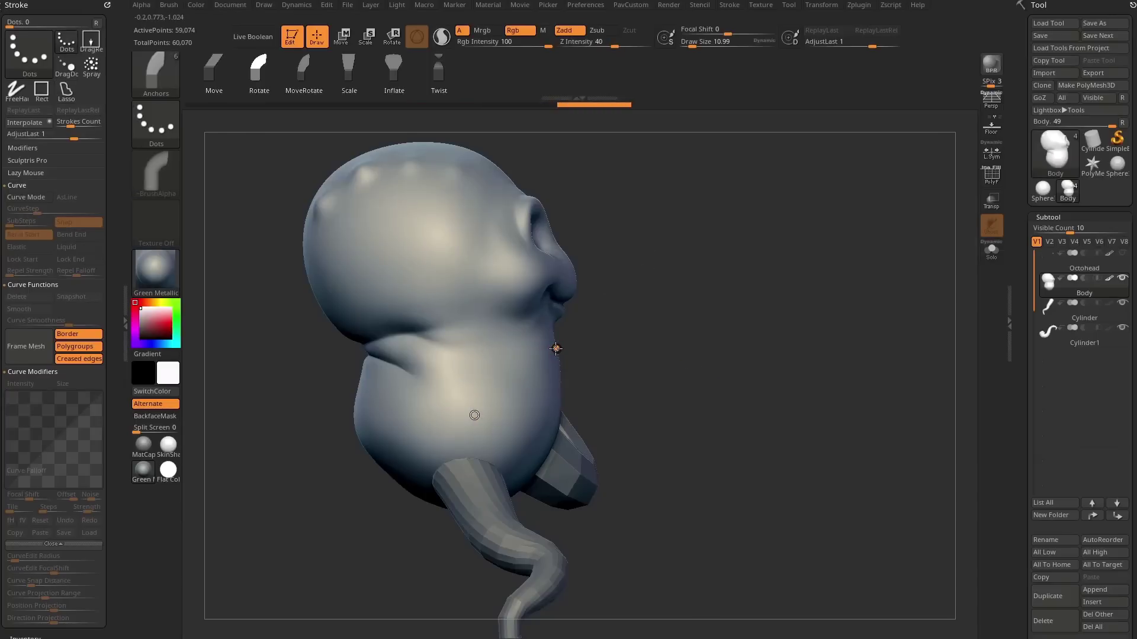
{"action": "left_click", "coordinate": [520, 350]}
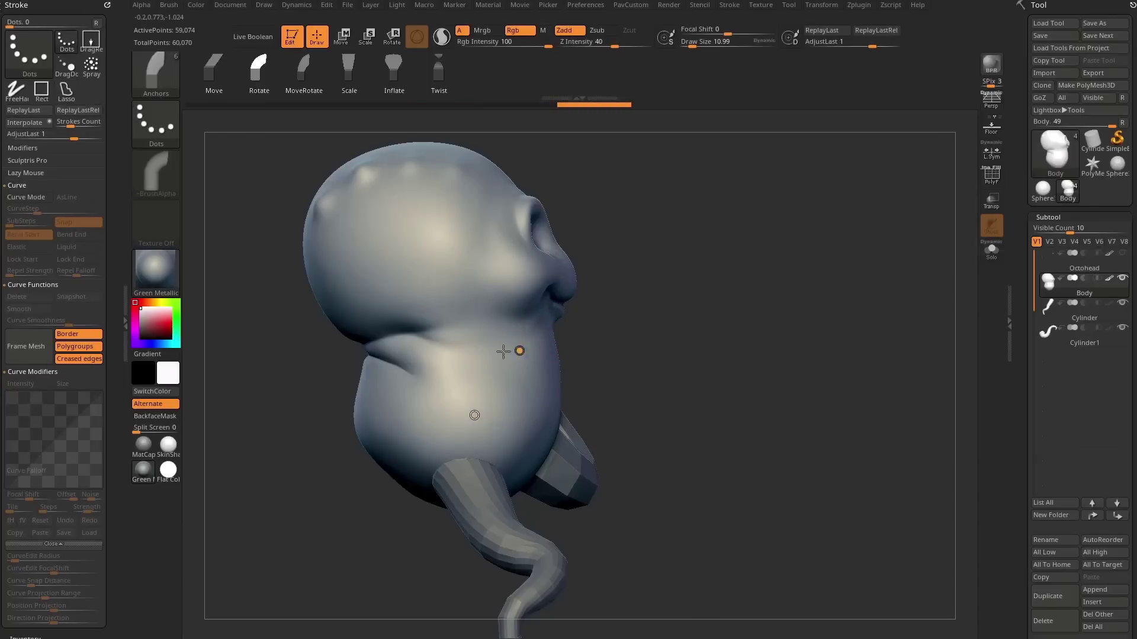
{"action": "left_click", "coordinate": [468, 340]}
{"action": "mouse_move", "coordinate": [758, 304]}
{"action": "left_mouse_down"}
{"action": "mouse_move", "coordinate": [503, 314]}
{"action": "mouse_move", "coordinate": [756, 302]}
{"action": "left_mouse_up"}
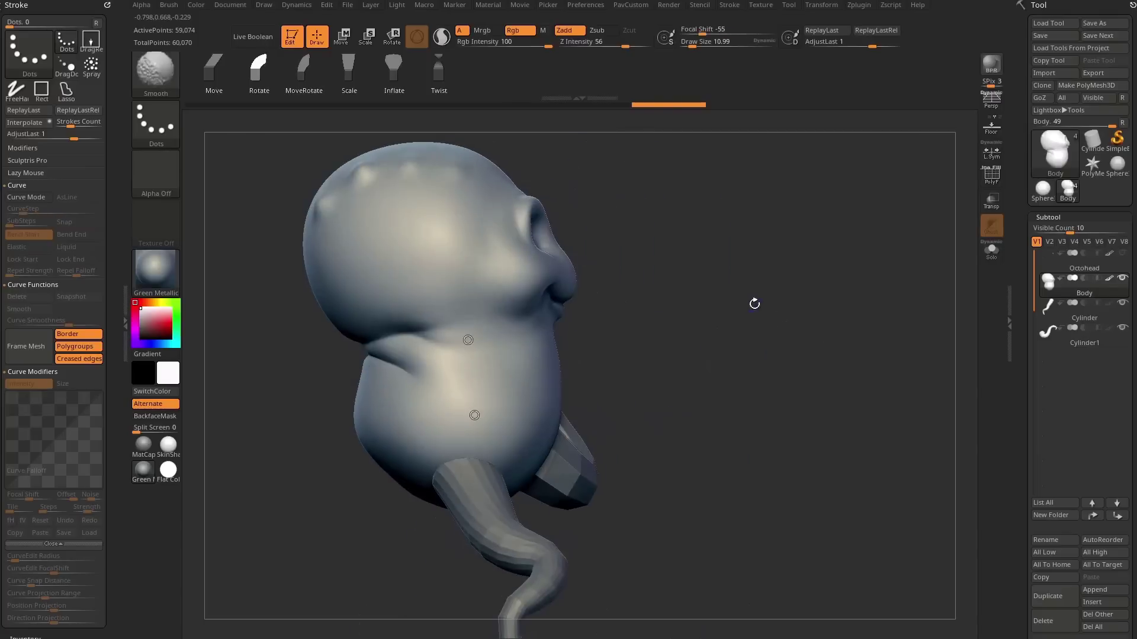
{"action": "key", "text": "r"}
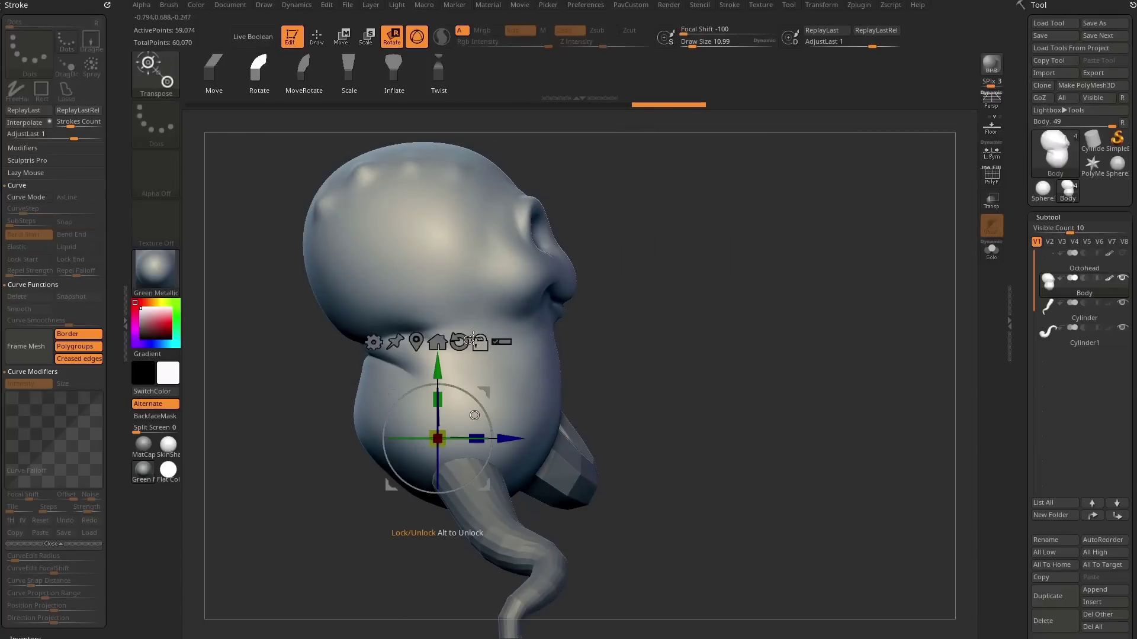
{"action": "key", "text": "q"}
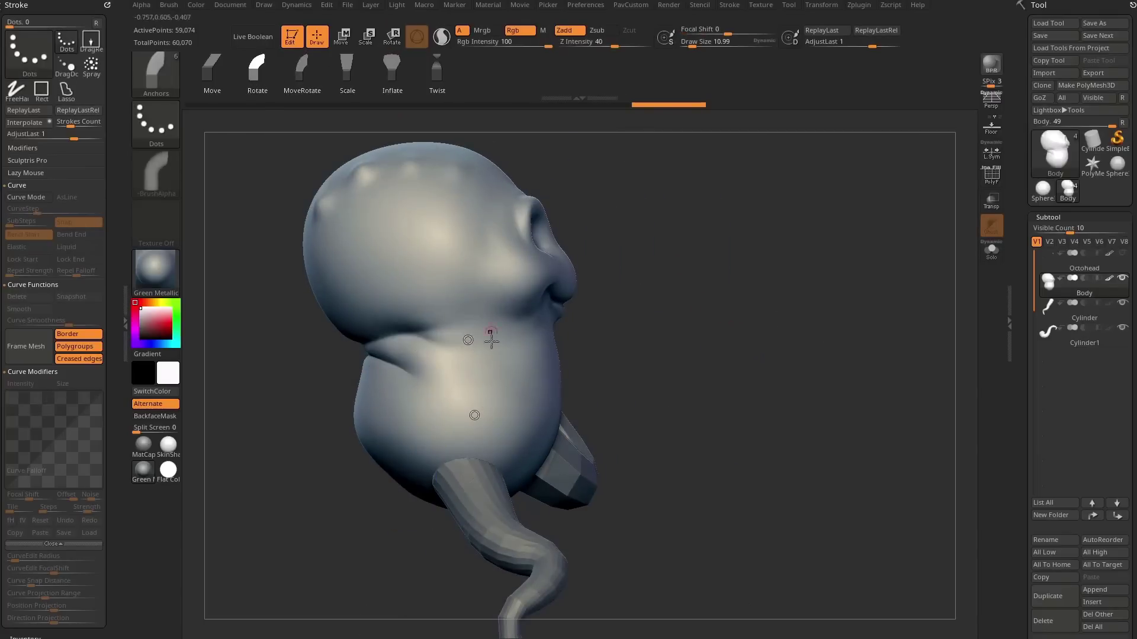
{"action": "mouse_move", "coordinate": [466, 340]}
{"action": "left_mouse_down"}
{"action": "mouse_move", "coordinate": [525, 364]}
{"action": "mouse_move", "coordinate": [431, 340]}
{"action": "mouse_move", "coordinate": [520, 363]}
{"action": "mouse_move", "coordinate": [477, 351]}
{"action": "left_mouse_up"}
{"action": "mouse_move", "coordinate": [654, 311]}
{"action": "left_mouse_down"}
{"action": "mouse_move", "coordinate": [569, 302]}
{"action": "mouse_move", "coordinate": [594, 296]}
{"action": "left_mouse_up"}
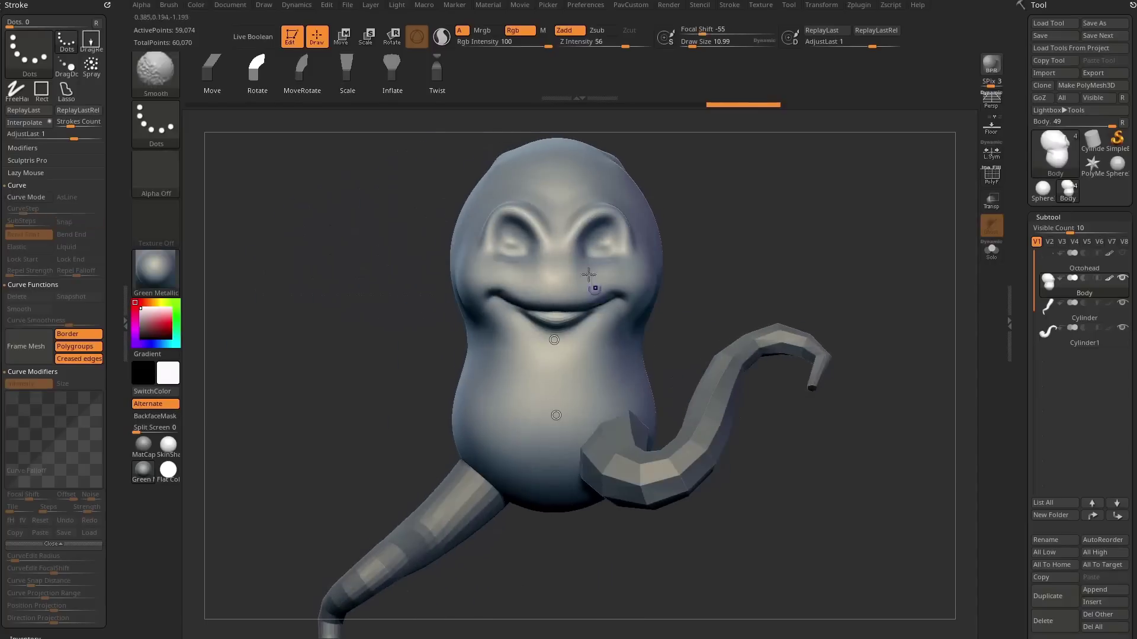
Step: Try twisting the head with the Twist anchor type and shifting it sideways with the MoveRotate type
{"action": "left_click", "coordinate": [435, 73]}
{"action": "left_click_drag", "start_coordinate": [760, 205], "coordinate": [677, 231], "text": "alt"}
{"action": "mouse_move", "coordinate": [474, 360]}
{"action": "left_mouse_down"}
{"action": "mouse_move", "coordinate": [472, 401]}
{"action": "mouse_move", "coordinate": [504, 338]}
{"action": "mouse_move", "coordinate": [472, 331]}
{"action": "mouse_move", "coordinate": [472, 394]}
{"action": "mouse_move", "coordinate": [474, 324]}
{"action": "mouse_move", "coordinate": [473, 398]}
{"action": "left_mouse_up"}
{"action": "left_click", "coordinate": [474, 364]}
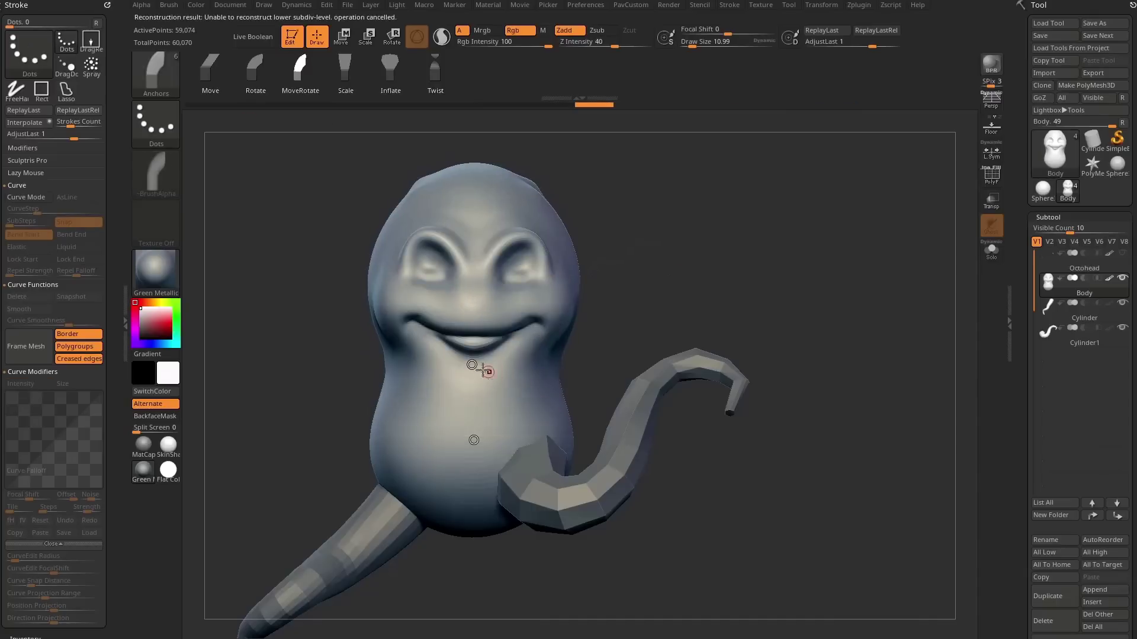
{"action": "left_click_drag", "start_coordinate": [474, 365], "coordinate": [428, 382]}
{"action": "key", "text": "ctrl+z"}
Step: Set the body's SDiv subdivision level to 3
{"action": "left_click_drag", "start_coordinate": [1017, 389], "coordinate": [1012, 239]}
{"action": "left_click", "coordinate": [1049, 298]}
{"action": "mouse_move", "coordinate": [1050, 297]}
{"action": "left_mouse_down"}
{"action": "mouse_move", "coordinate": [1038, 298]}
{"action": "mouse_move", "coordinate": [1070, 299]}
{"action": "left_mouse_up"}
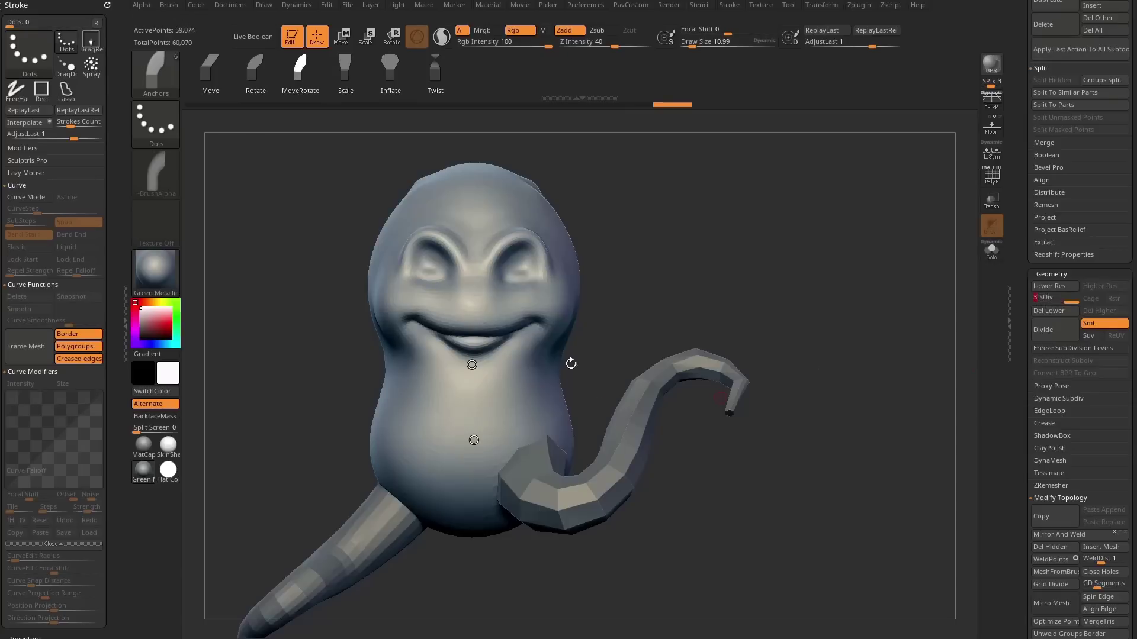
{"action": "left_click", "coordinate": [433, 425]}
{"action": "left_click_drag", "start_coordinate": [678, 300], "coordinate": [653, 316], "text": "alt"}
{"action": "mouse_move", "coordinate": [664, 259]}
{"action": "left_mouse_down", "text": "alt"}
{"action": "mouse_move", "coordinate": [651, 275]}
{"action": "mouse_move", "coordinate": [680, 267]}
{"action": "left_mouse_up", "text": "alt"}
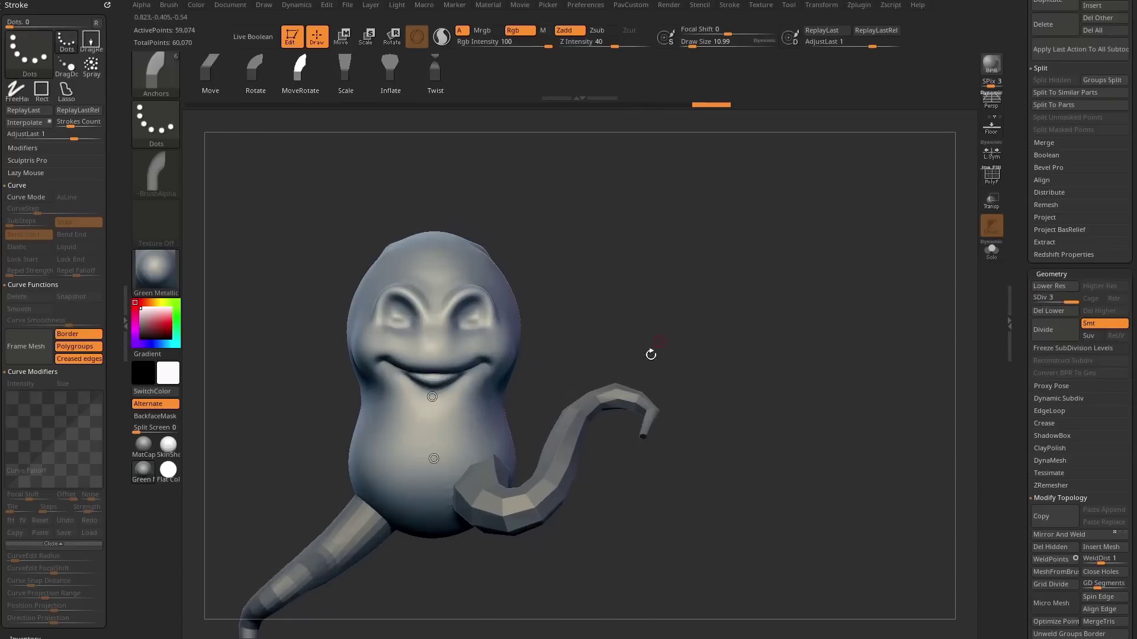
Step: Make the downward-hanging Cylinder tentacle the active subtool and DynaMesh it at resolution 128
{"action": "left_click", "coordinate": [600, 397], "text": "alt"}
{"action": "left_click_drag", "start_coordinate": [683, 428], "coordinate": [716, 371], "text": "alt"}
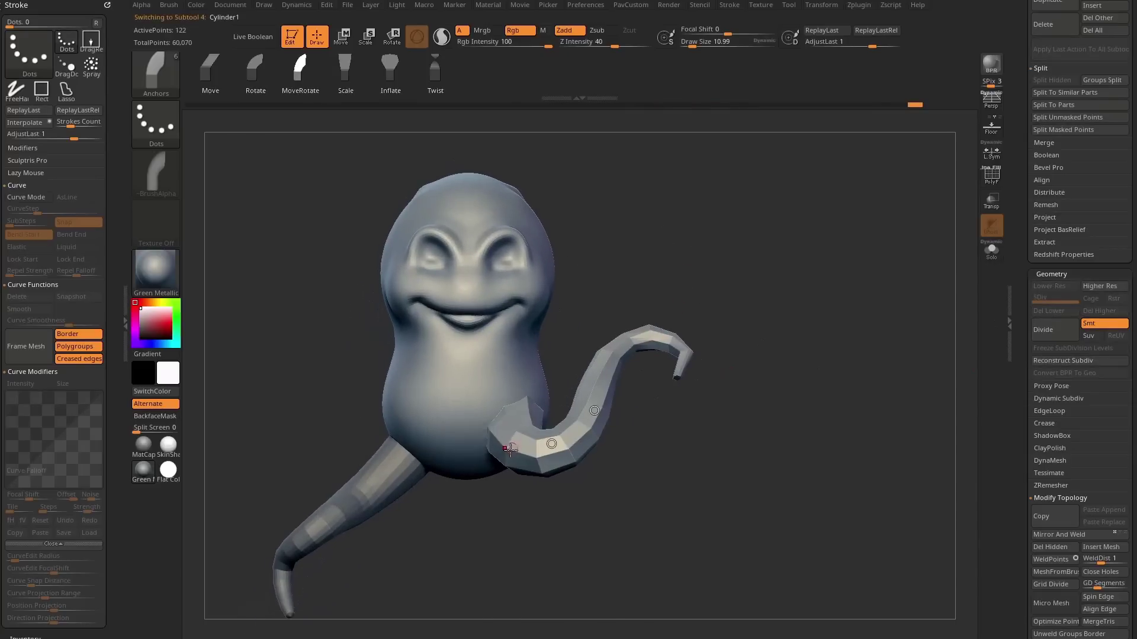
{"action": "left_click", "coordinate": [408, 469], "text": "alt"}
{"action": "left_click_drag", "start_coordinate": [388, 509], "coordinate": [561, 476]}
{"action": "left_click_drag", "start_coordinate": [1019, 394], "coordinate": [1033, 260]}
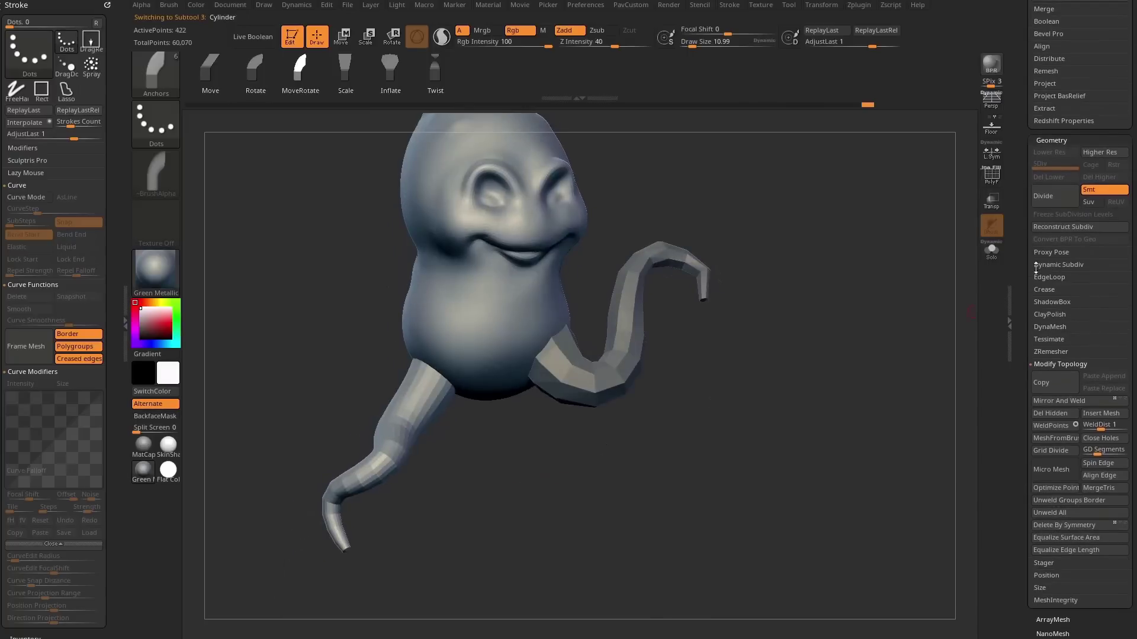
{"action": "left_click", "coordinate": [1041, 362], "text": "shift"}
{"action": "left_click", "coordinate": [1048, 329], "text": "shift"}
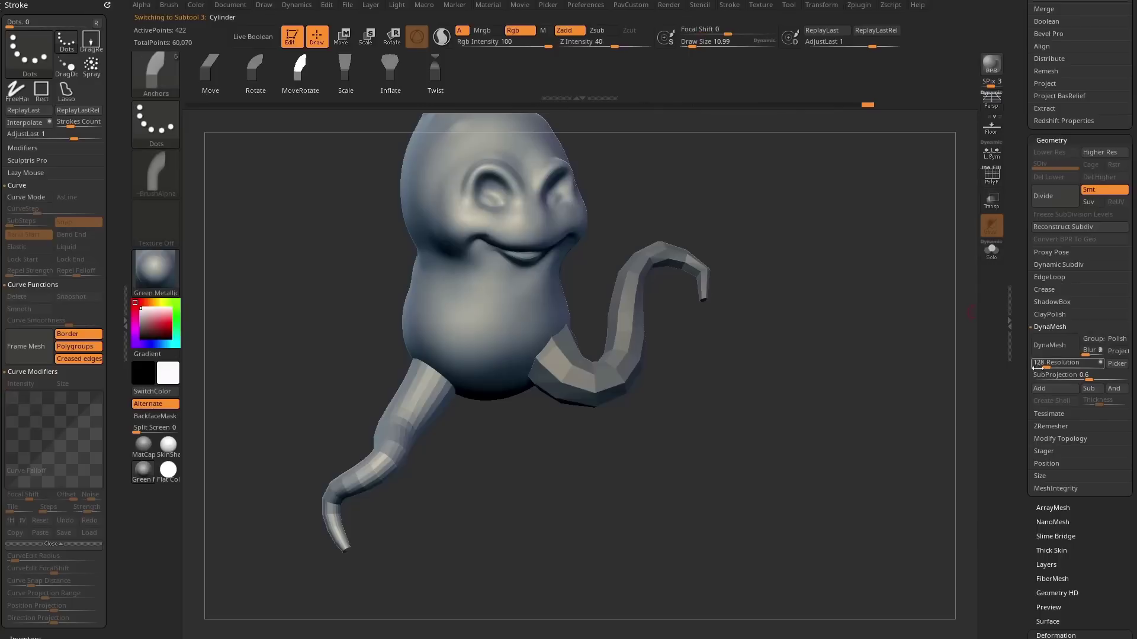
{"action": "left_click", "coordinate": [1049, 346]}
Step: Reduce the draw size to about 1.4 and smooth the surface of the remeshed tentacle
{"action": "left_click_drag", "start_coordinate": [705, 456], "coordinate": [759, 428], "text": "alt"}
{"action": "key", "text": "s"}
{"action": "left_click_drag", "start_coordinate": [536, 408], "coordinate": [540, 407]}
{"action": "mouse_move", "coordinate": [444, 420]}
{"action": "left_mouse_down", "text": "shift"}
{"action": "mouse_move", "coordinate": [477, 386]}
{"action": "mouse_move", "coordinate": [485, 321]}
{"action": "left_mouse_up", "text": "shift"}
{"action": "mouse_move", "coordinate": [419, 487]}
{"action": "left_mouse_down", "text": "alt"}
{"action": "mouse_move", "coordinate": [543, 464]}
{"action": "mouse_move", "coordinate": [492, 463]}
{"action": "mouse_move", "coordinate": [546, 422]}
{"action": "left_mouse_up", "text": "alt"}
{"action": "key", "text": "s"}
{"action": "key", "text": "w"}
{"action": "key", "text": "q"}
{"action": "right_click_drag", "start_coordinate": [546, 422], "coordinate": [559, 442], "text": "ctrl"}
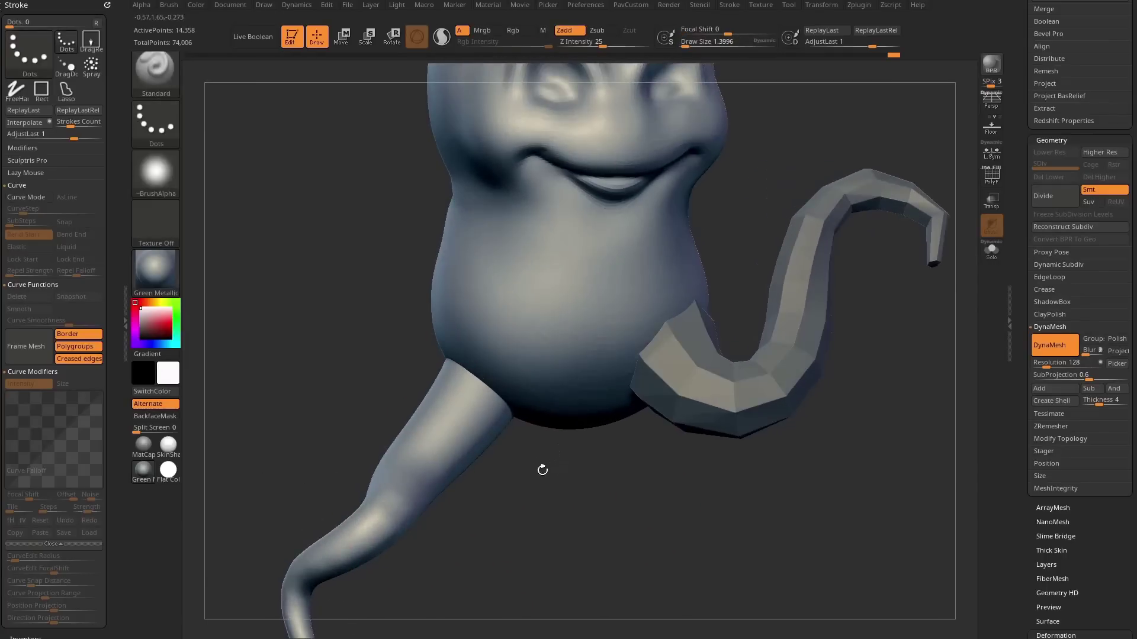
Step: Set anchors on the smoothed tentacle's upper part and swing it outward from the body with the MoveRotate anchor type
{"action": "key", "text": "b"}
{"action": "key", "text": "n"}
{"action": "left_click_drag", "start_coordinate": [531, 480], "coordinate": [533, 421], "text": "alt"}
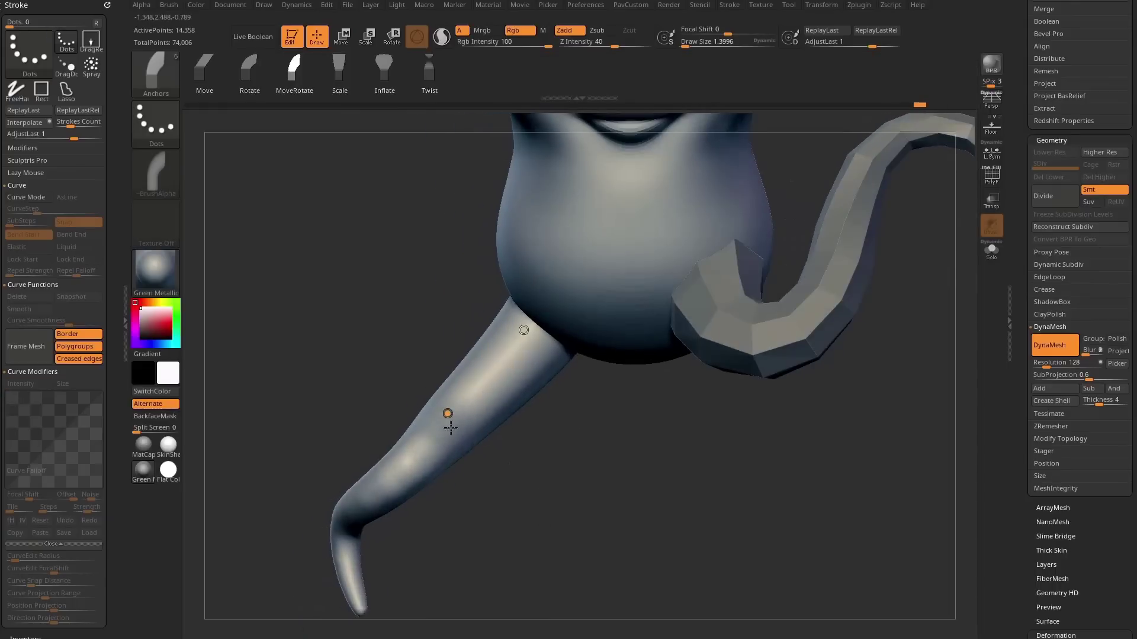
{"action": "left_click_drag", "start_coordinate": [448, 413], "coordinate": [404, 418]}
{"action": "left_click_drag", "start_coordinate": [523, 332], "coordinate": [567, 342]}
{"action": "left_click_drag", "start_coordinate": [635, 505], "coordinate": [576, 492]}
{"action": "right_click_drag", "start_coordinate": [754, 348], "coordinate": [690, 385]}
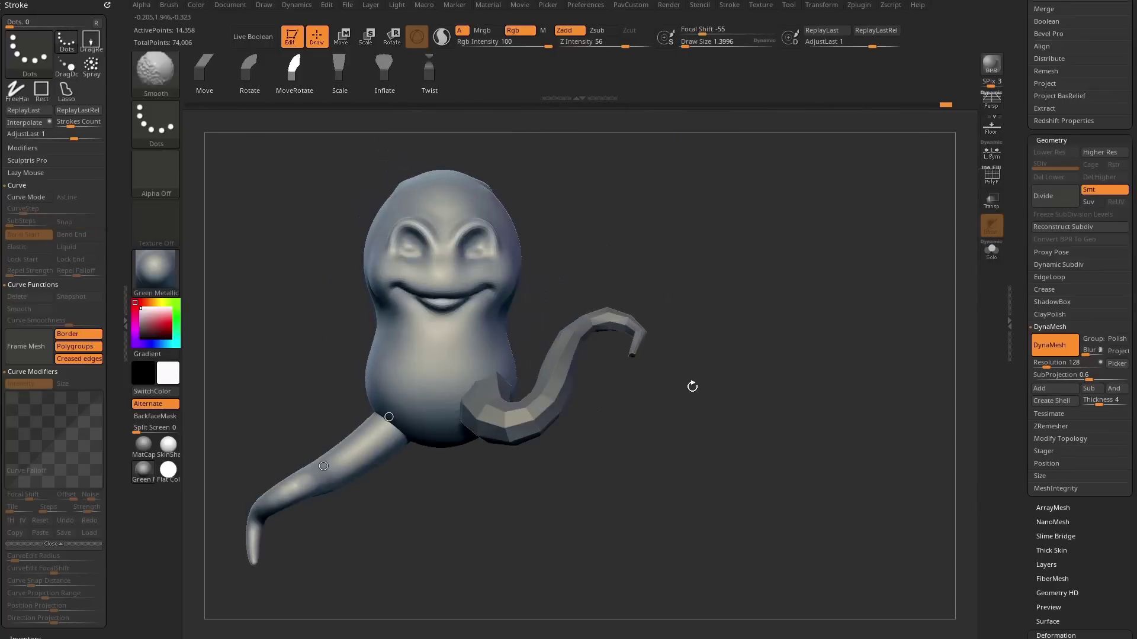
Step: Delete the curled low-poly Cylinder1 tentacle subtool
{"action": "left_click", "coordinate": [550, 382], "text": "alt"}
{"action": "left_click_drag", "start_coordinate": [1010, 278], "coordinate": [1015, 405]}
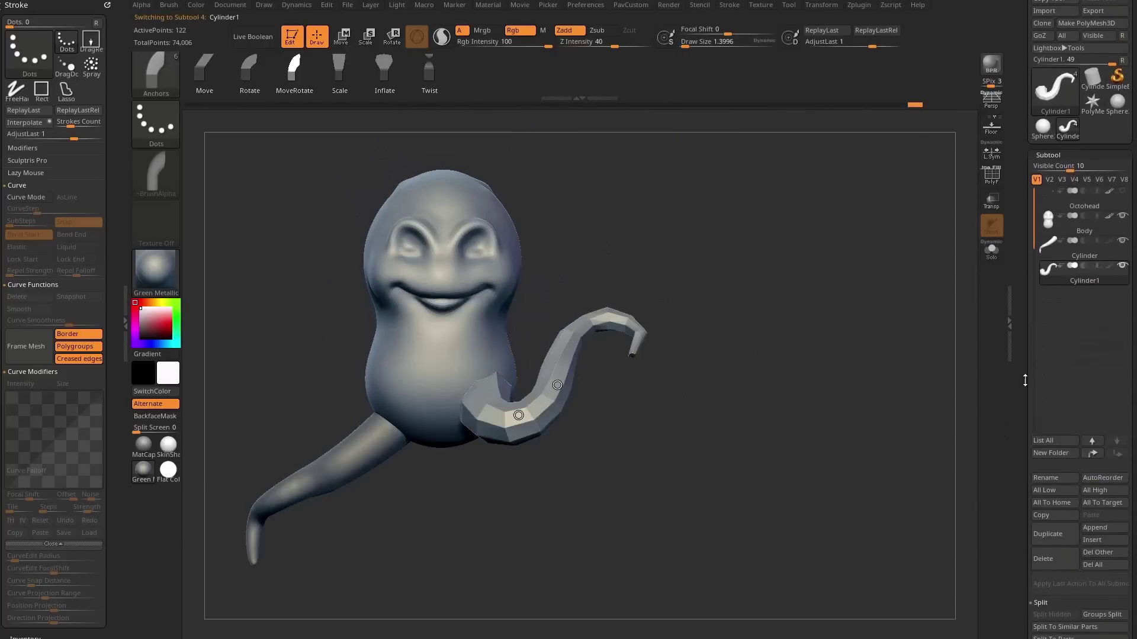
{"action": "left_click", "coordinate": [1043, 558]}
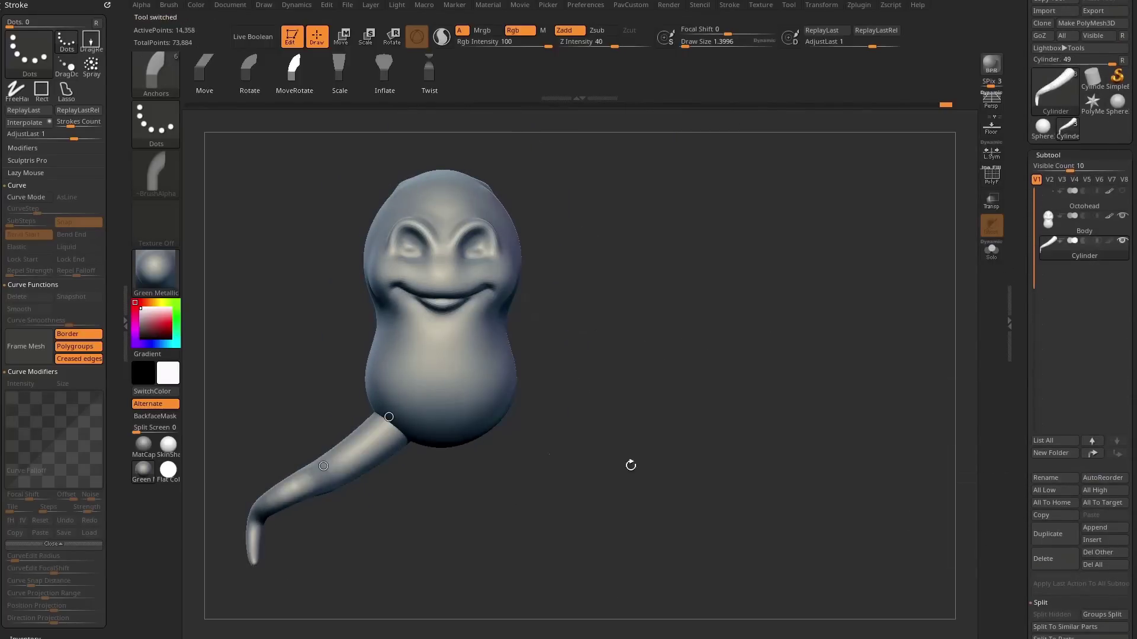
Step: Copy the smooth tentacle to the other side of the body with Mirror And Weld
{"action": "scroll", "coordinate": [1006, 464], "scroll_direction": "down", "scroll_amount": 10}
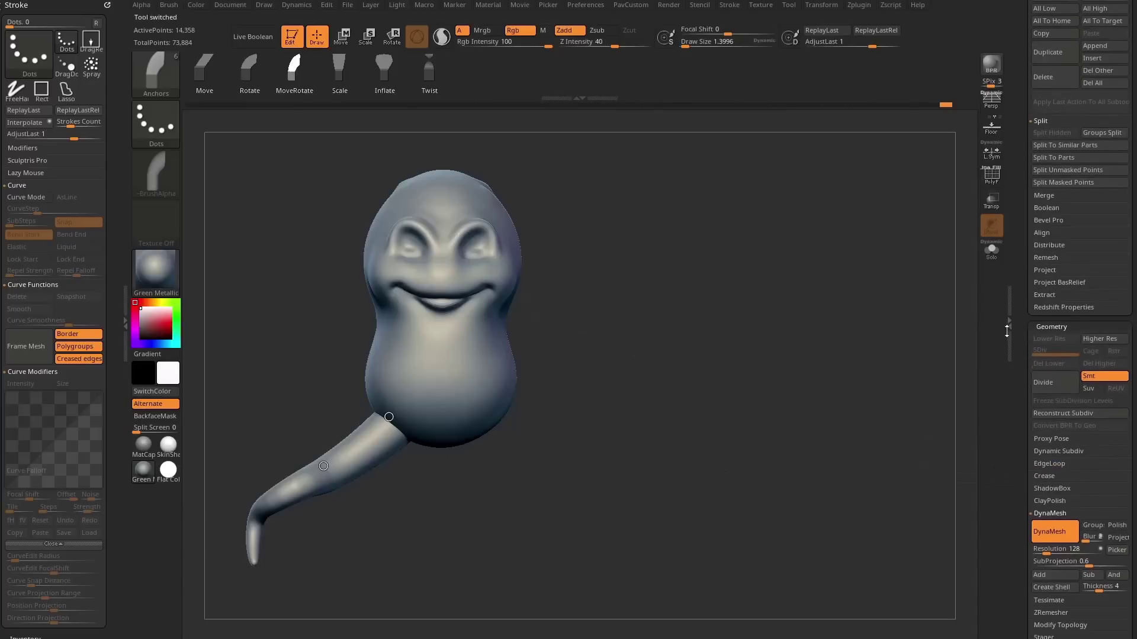
{"action": "left_click", "coordinate": [1048, 435]}
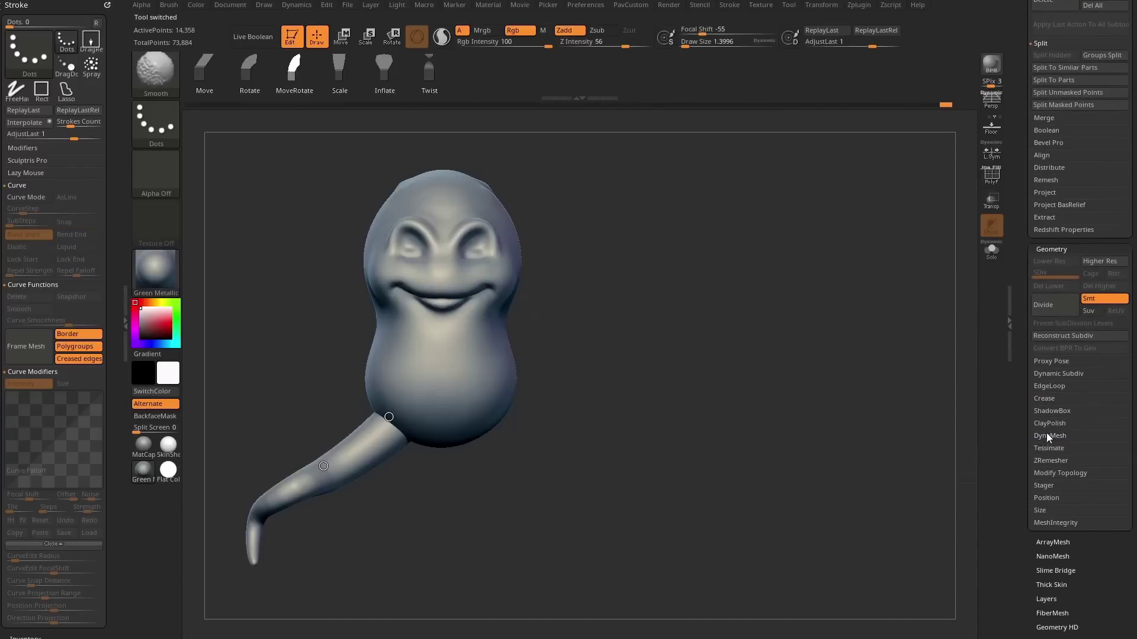
{"action": "left_click", "coordinate": [1047, 473]}
{"action": "left_click", "coordinate": [1068, 453]}
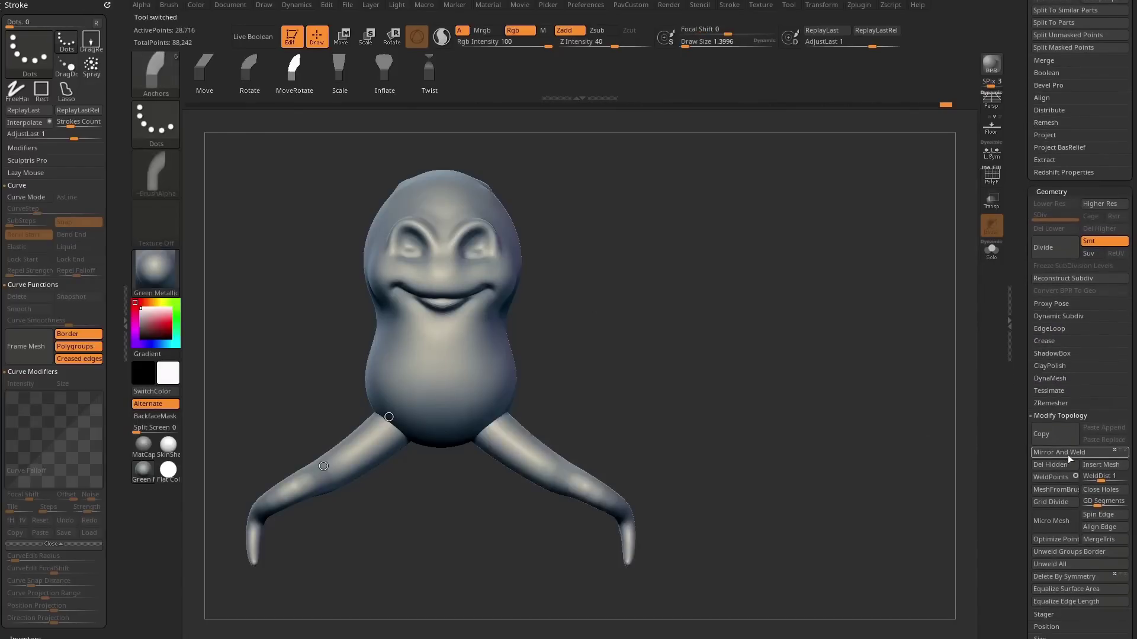
Step: Bend both tentacles upward from their middle using anchors set on the upper part and the Rotate anchor type
{"action": "left_click_drag", "start_coordinate": [629, 398], "coordinate": [687, 361], "text": "alt"}
{"action": "left_click", "coordinate": [622, 428]}
{"action": "key", "text": "r"}
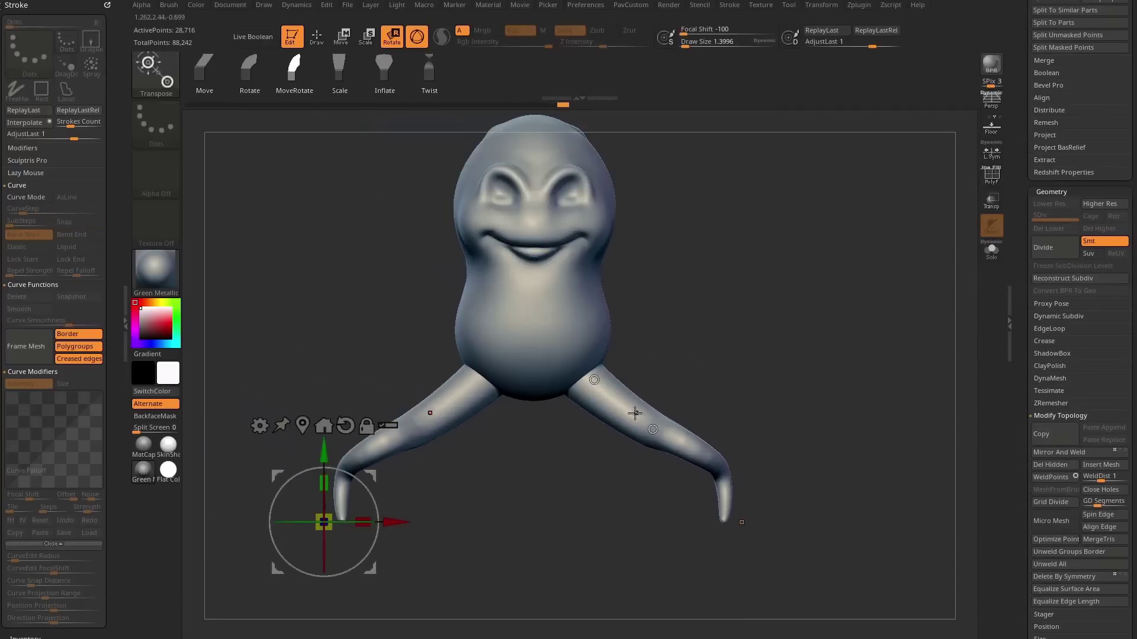
{"action": "key", "text": "q"}
{"action": "left_click", "coordinate": [252, 74]}
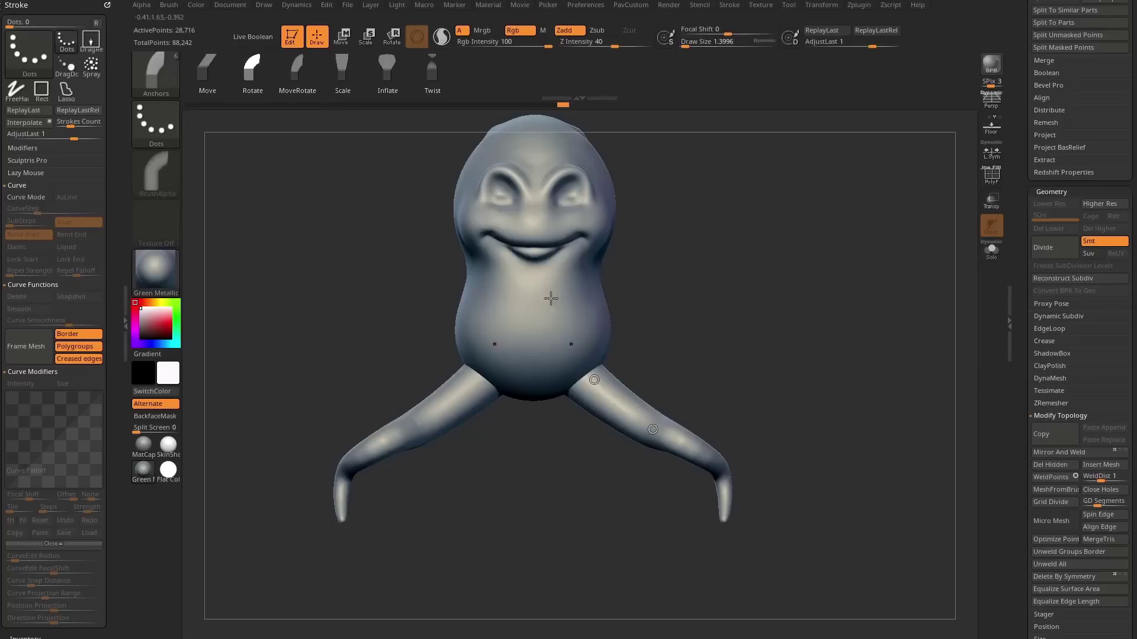
{"action": "left_click_drag", "start_coordinate": [654, 429], "coordinate": [690, 330]}
{"action": "left_click_drag", "start_coordinate": [635, 445], "coordinate": [696, 319]}
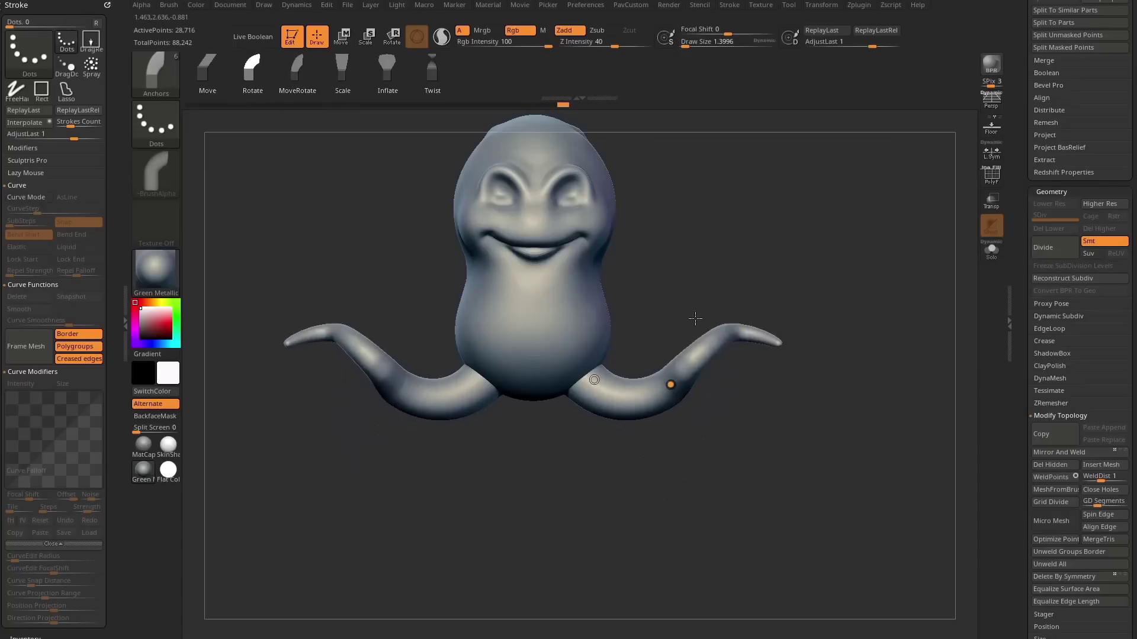
Step: Curl the ends of both tentacles inward toward the body with further Rotate anchors near the tips
{"action": "left_click_drag", "start_coordinate": [720, 379], "coordinate": [600, 384], "text": "alt"}
{"action": "left_click_drag", "start_coordinate": [770, 355], "coordinate": [473, 379]}
{"action": "mouse_move", "coordinate": [576, 562]}
{"action": "left_mouse_down", "text": "alt"}
{"action": "mouse_move", "coordinate": [487, 508]}
{"action": "mouse_move", "coordinate": [623, 489]}
{"action": "mouse_move", "coordinate": [545, 305]}
{"action": "mouse_move", "coordinate": [578, 463]}
{"action": "left_mouse_up", "text": "alt"}
{"action": "left_click_drag", "start_coordinate": [492, 464], "coordinate": [486, 538], "text": "alt"}
{"action": "left_click_drag", "start_coordinate": [520, 267], "coordinate": [772, 369]}
{"action": "key", "text": "ctrl+z"}
{"action": "mouse_move", "coordinate": [777, 240]}
{"action": "left_mouse_down", "text": "ctrl"}
{"action": "mouse_move", "coordinate": [811, 300]}
{"action": "mouse_move", "coordinate": [746, 331]}
{"action": "mouse_move", "coordinate": [719, 314]}
{"action": "left_mouse_up", "text": "ctrl"}
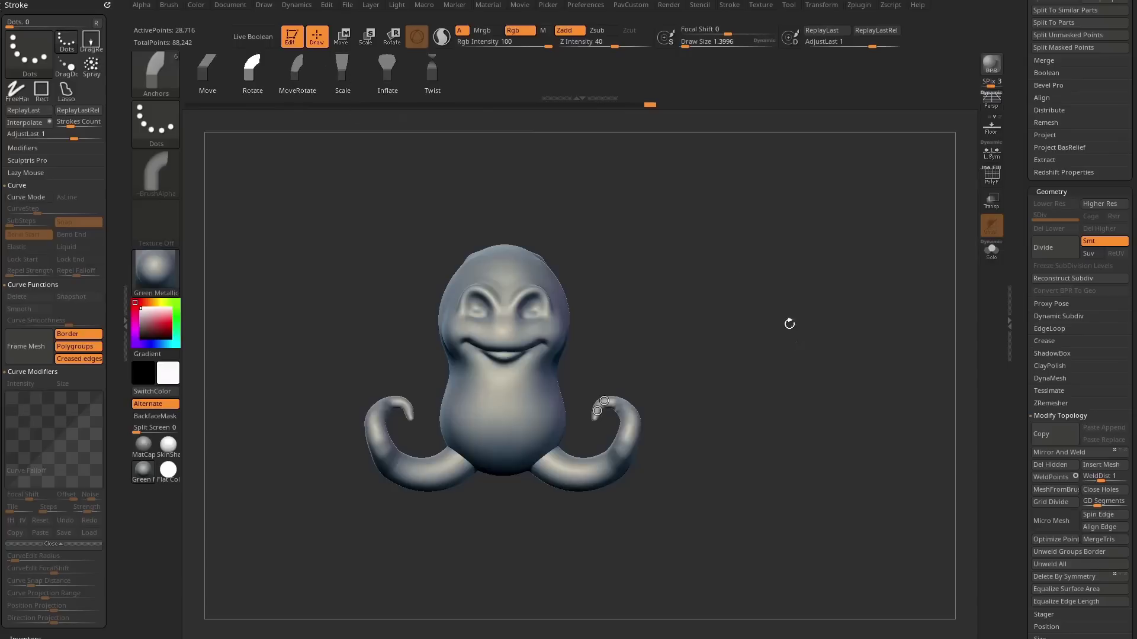
Step: Switch to the browser to view the "ZBrush 2023 - What's New?" YouTube playlist and return to ZBrush
{"action": "left_click_drag", "start_coordinate": [773, 306], "coordinate": [770, 335]}
{"action": "key", "text": "alt+Tab"}
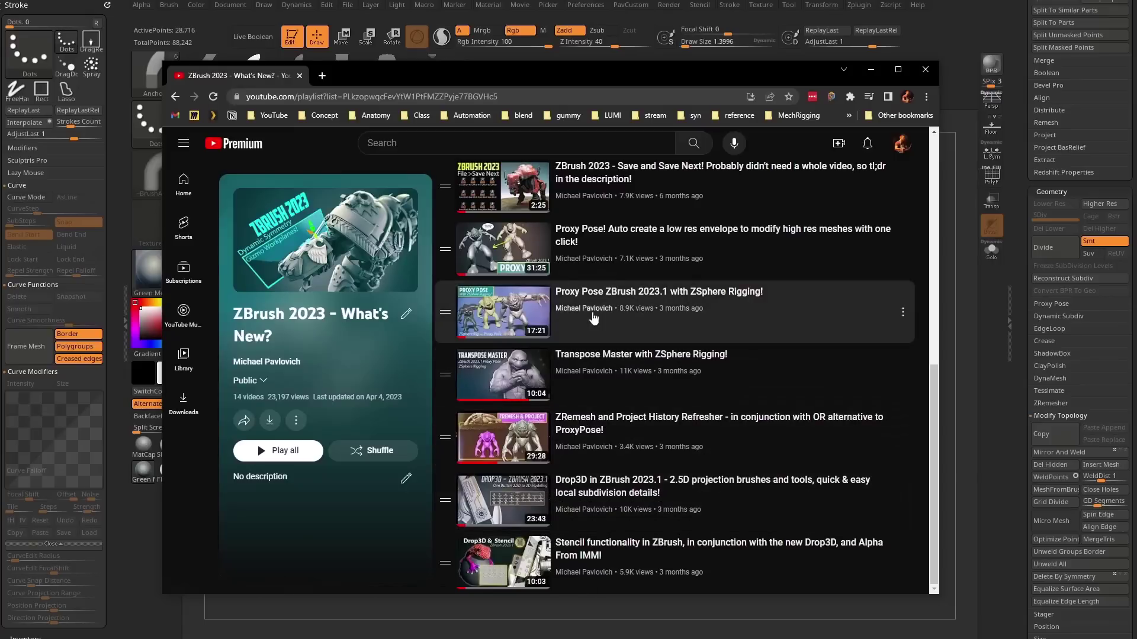
{"action": "key", "text": "alt+Tab"}
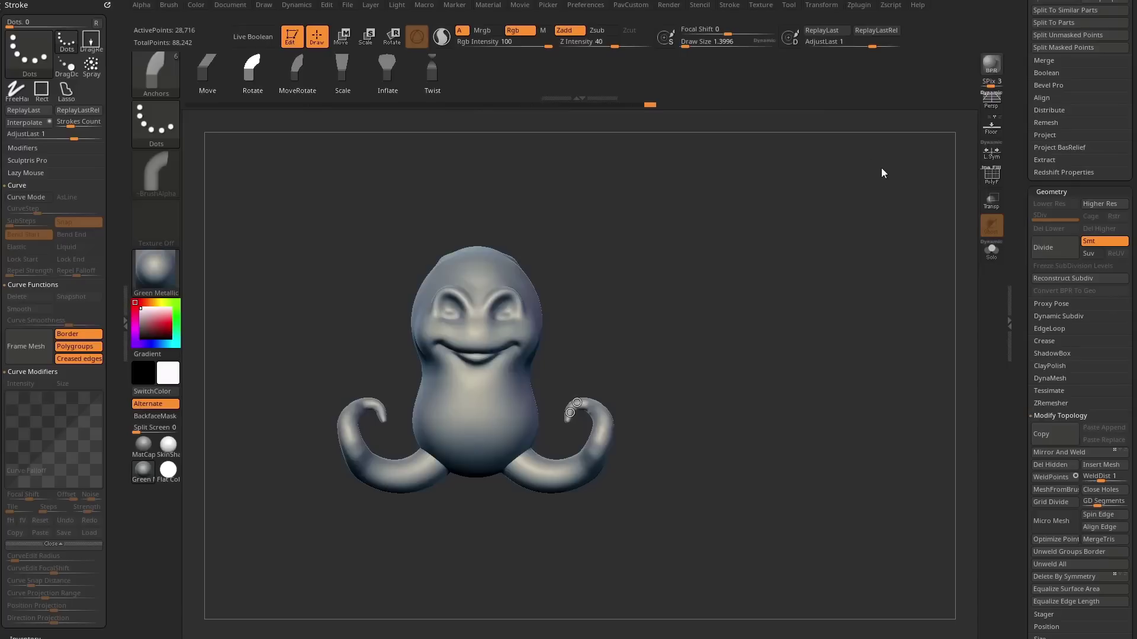
Step: Load the AnchorRancor tool, place it on the canvas for editing and activate the Standard brush
{"action": "scroll", "coordinate": [1065, 89], "scroll_direction": "up", "scroll_amount": 10}
{"action": "left_click", "coordinate": [1048, 22]}
{"action": "double_click", "coordinate": [23, 199]}
{"action": "mouse_move", "coordinate": [662, 237]}
{"action": "left_mouse_down", "text": "alt"}
{"action": "mouse_move", "coordinate": [758, 290]}
{"action": "mouse_move", "coordinate": [745, 593]}
{"action": "left_mouse_up", "text": "alt"}
{"action": "key", "text": "b"}
{"action": "key", "text": "s"}
{"action": "key", "text": "t"}
{"action": "left_click_drag", "start_coordinate": [759, 389], "coordinate": [598, 388]}
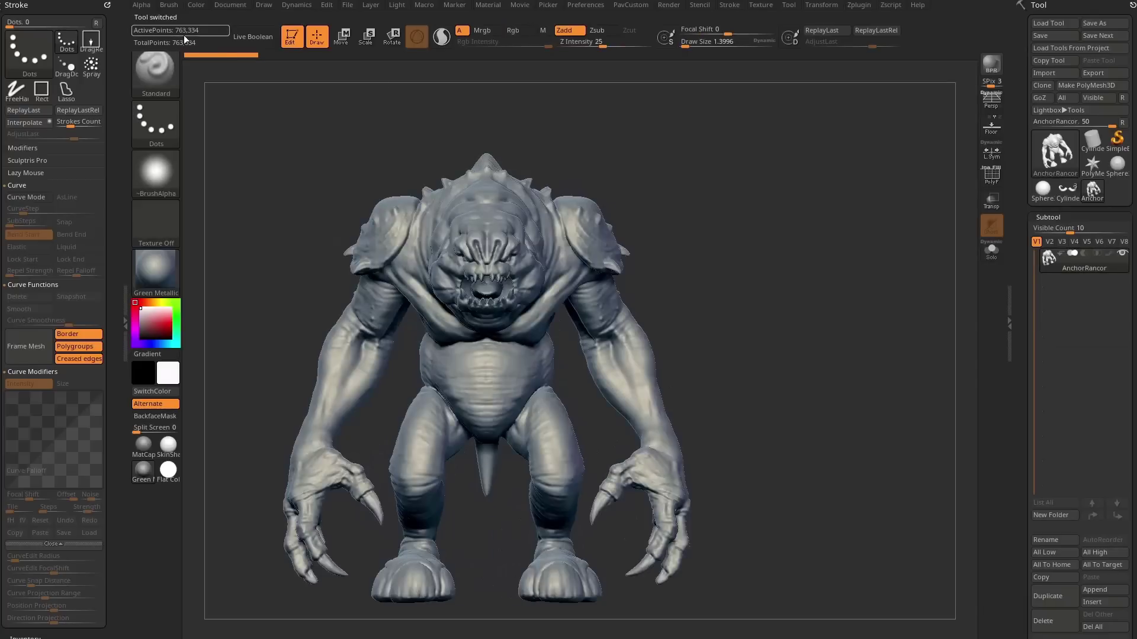
Step: Create a low-resolution Proxy Pose version of the AnchorRancor with Reduction Amount 0.5
{"action": "scroll", "coordinate": [1063, 347], "scroll_direction": "down", "scroll_amount": 10}
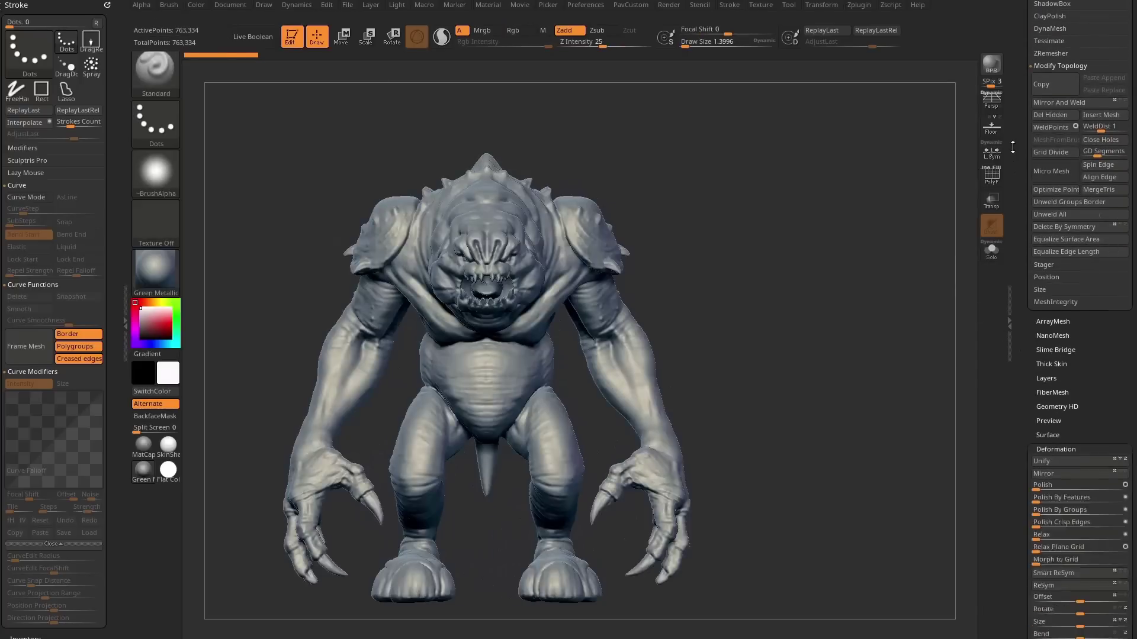
{"action": "key", "text": "shift"}
{"action": "scroll", "coordinate": [1062, 347], "scroll_direction": "up", "scroll_amount": 10}
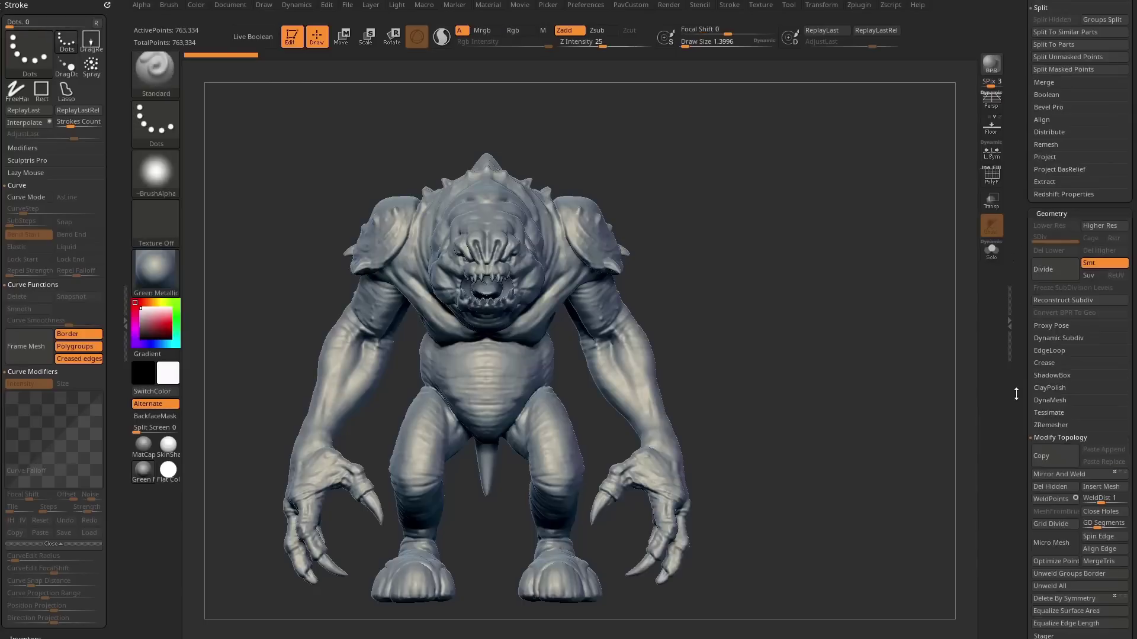
{"action": "left_click", "coordinate": [1054, 325]}
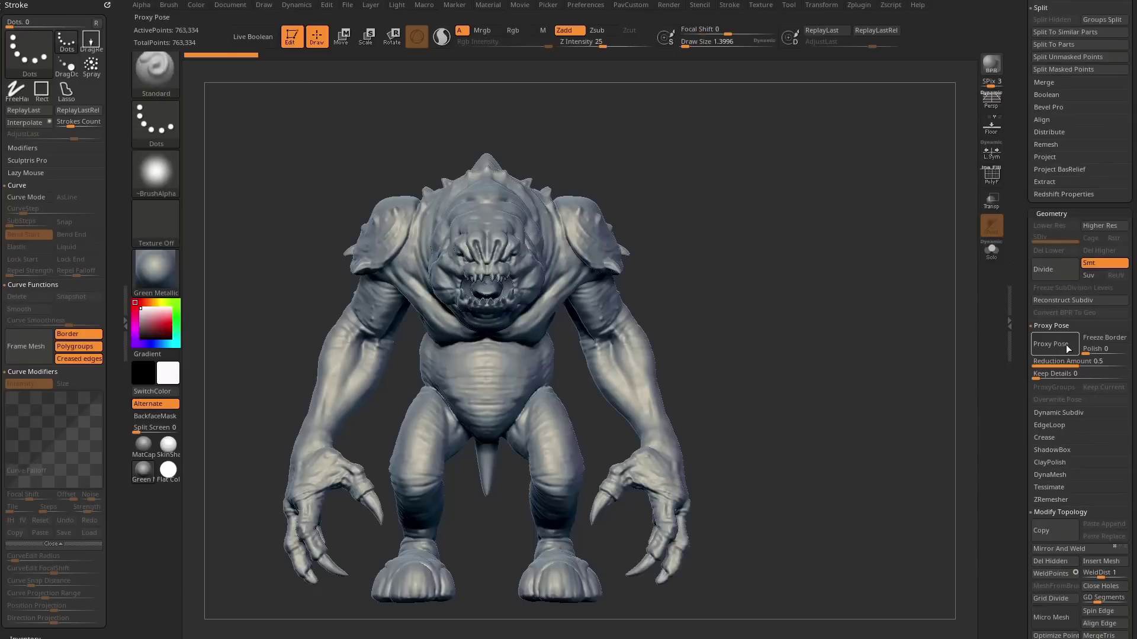
{"action": "left_click", "coordinate": [1065, 344]}
{"action": "left_click_drag", "start_coordinate": [709, 287], "coordinate": [745, 318]}
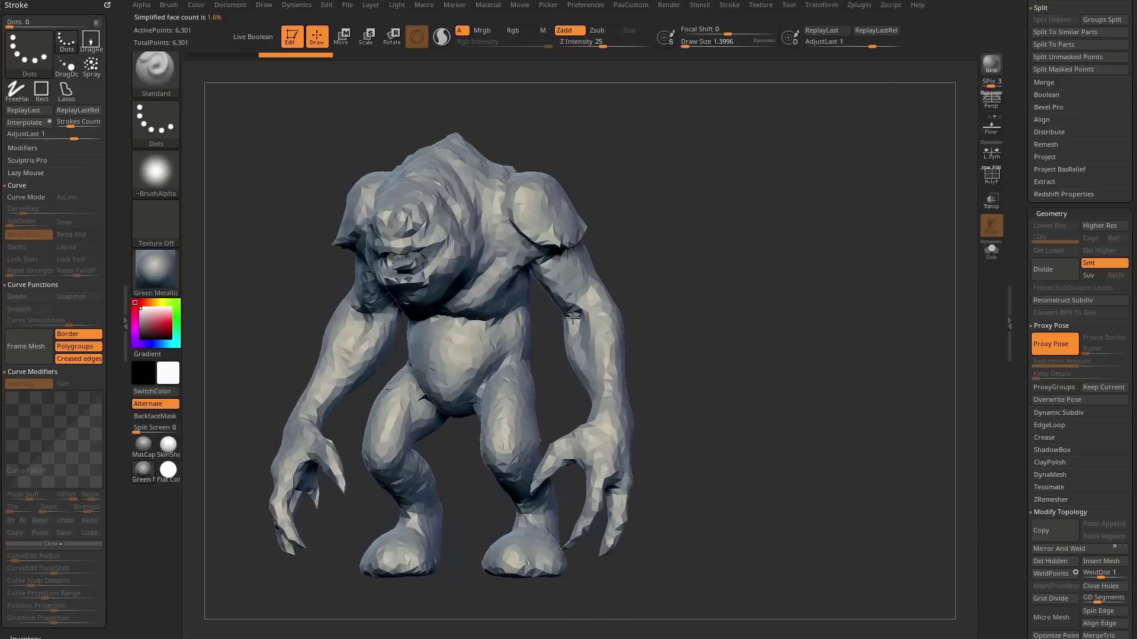
{"action": "left_click_drag", "start_coordinate": [677, 293], "coordinate": [693, 293]}
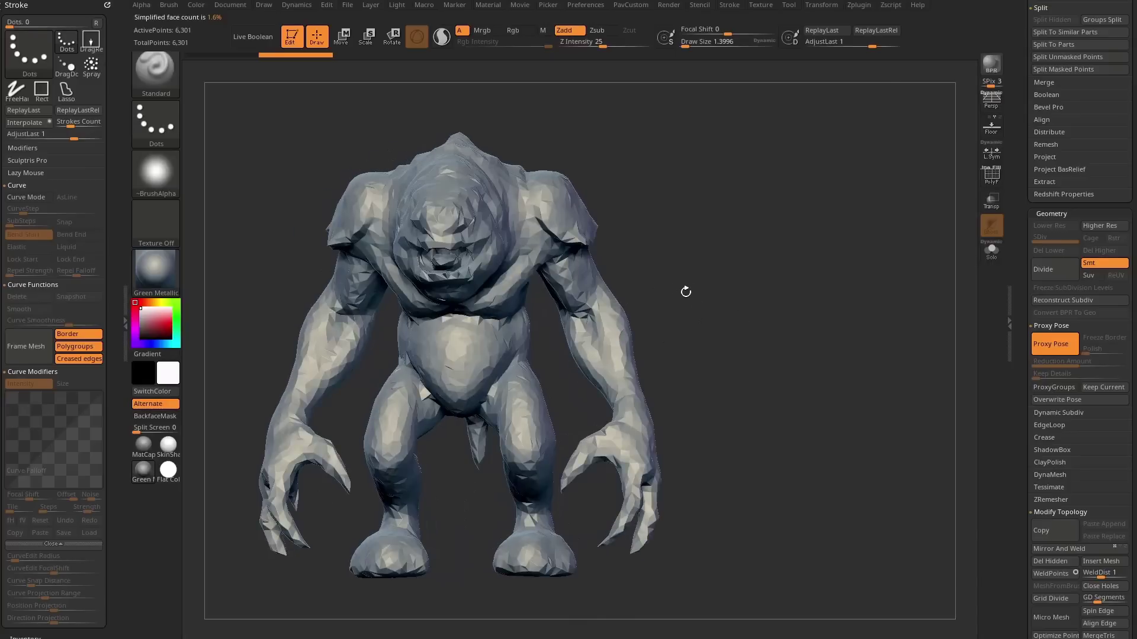
Step: Switch to the Anchors brush with the Rotate type and set its anchors at the creature's wrist
{"action": "key", "text": "b"}
{"action": "key", "text": "a"}
{"action": "key", "text": "n"}
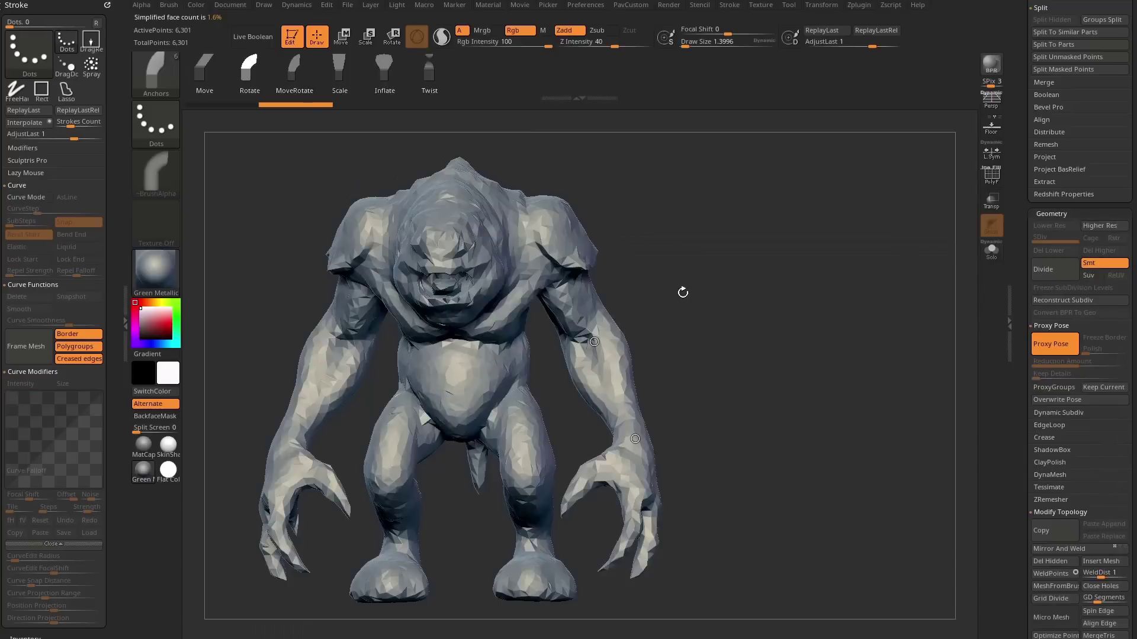
{"action": "left_click_drag", "start_coordinate": [658, 314], "coordinate": [682, 290], "text": "alt"}
{"action": "left_click_drag", "start_coordinate": [686, 331], "coordinate": [660, 312], "text": "alt"}
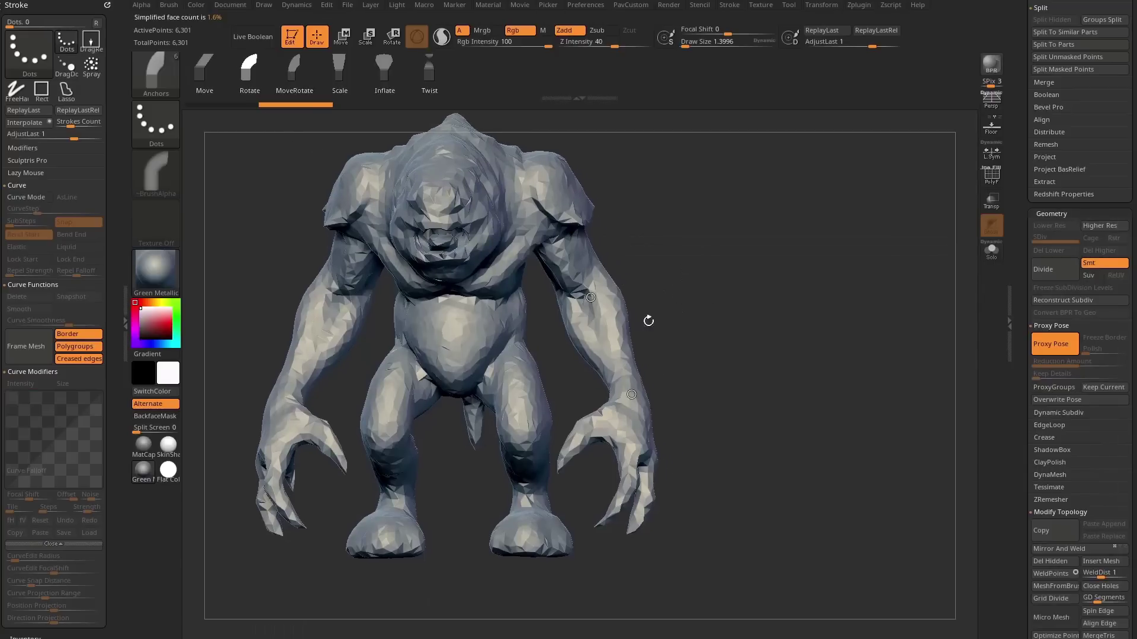
{"action": "left_click_drag", "start_coordinate": [701, 305], "coordinate": [652, 367]}
{"action": "left_click_drag", "start_coordinate": [720, 410], "coordinate": [646, 385], "text": "alt"}
{"action": "left_click", "coordinate": [626, 375]}
{"action": "left_click", "coordinate": [618, 378], "text": "ctrl"}
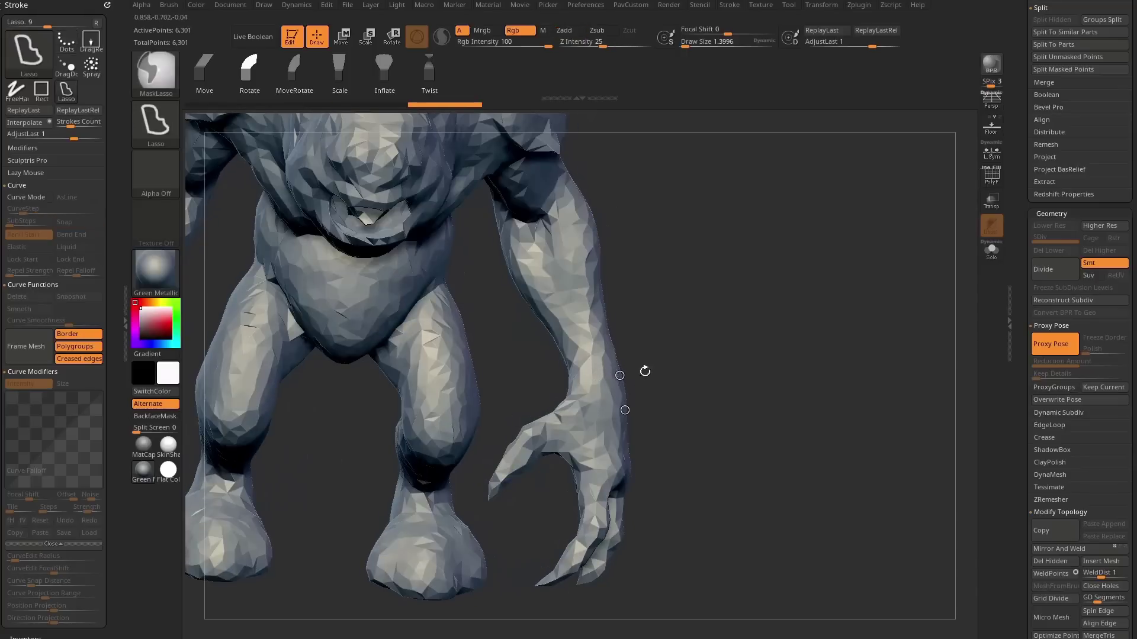
{"action": "right_click_drag", "start_coordinate": [620, 379], "coordinate": [601, 379]}
{"action": "key", "text": "ctrl"}
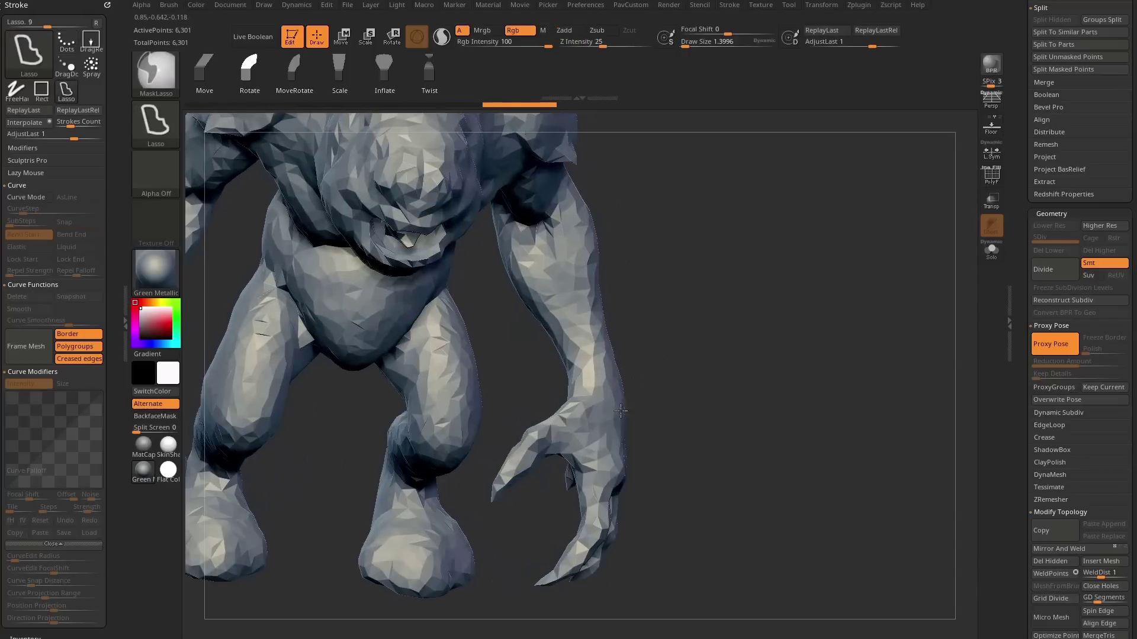
{"action": "mouse_move", "coordinate": [596, 409]}
{"action": "left_mouse_down", "text": "ctrl"}
{"action": "mouse_move", "coordinate": [624, 409]}
{"action": "mouse_move", "coordinate": [614, 413]}
{"action": "left_mouse_up", "text": "ctrl"}
Step: Try to rotate the hand about the wrist anchors and undo the rotation
{"action": "mouse_move", "coordinate": [675, 378]}
{"action": "right_mouse_down"}
{"action": "mouse_move", "coordinate": [675, 389]}
{"action": "mouse_move", "coordinate": [676, 377]}
{"action": "right_mouse_up"}
{"action": "left_click_drag", "start_coordinate": [596, 402], "coordinate": [583, 407]}
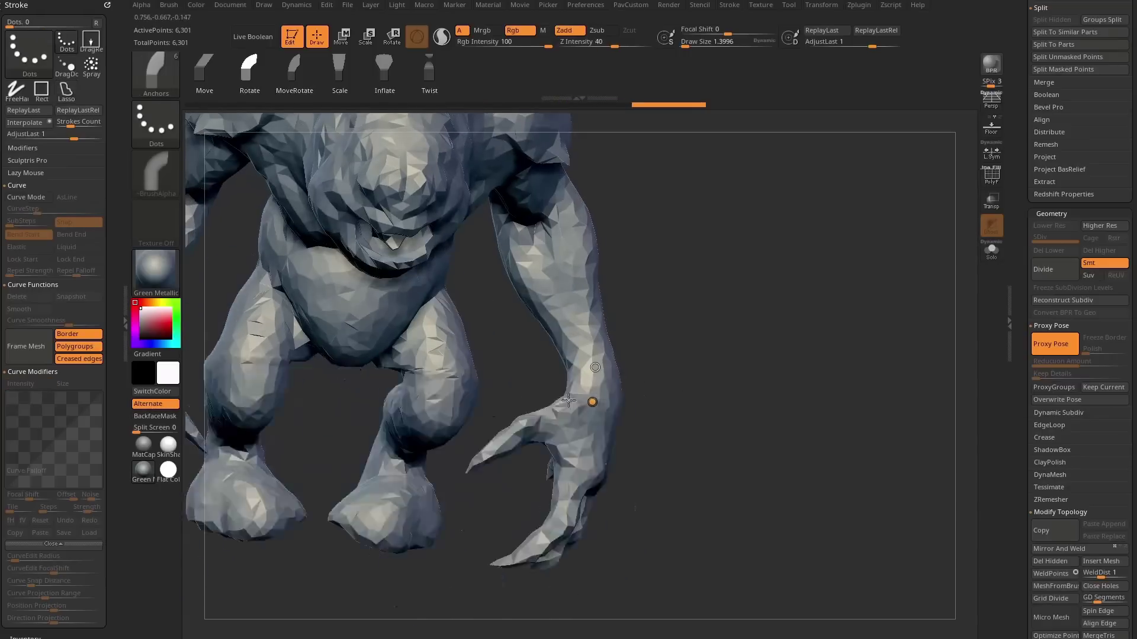
{"action": "key", "text": "ctrl+shift+z"}
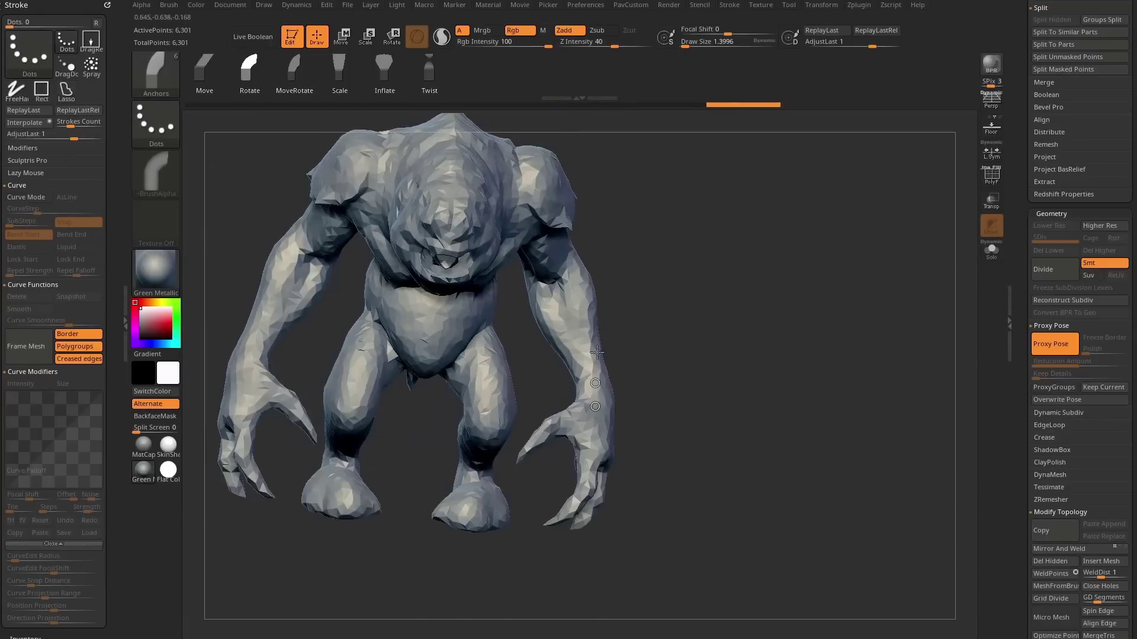
{"action": "key", "text": "ctrl+z"}
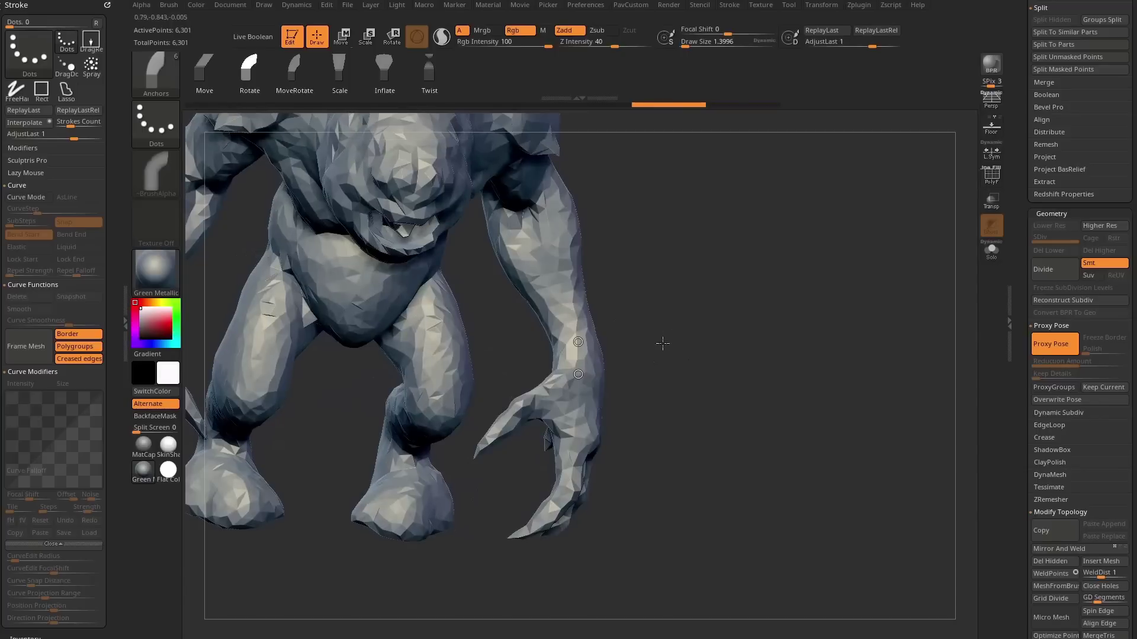
Step: Apply a topological mask along the forearm so that everything except the hand is protected
{"action": "key", "text": "w"}
{"action": "left_click_drag", "start_coordinate": [570, 300], "coordinate": [582, 366], "text": "ctrl"}
{"action": "left_click_drag", "start_coordinate": [655, 397], "coordinate": [705, 389]}
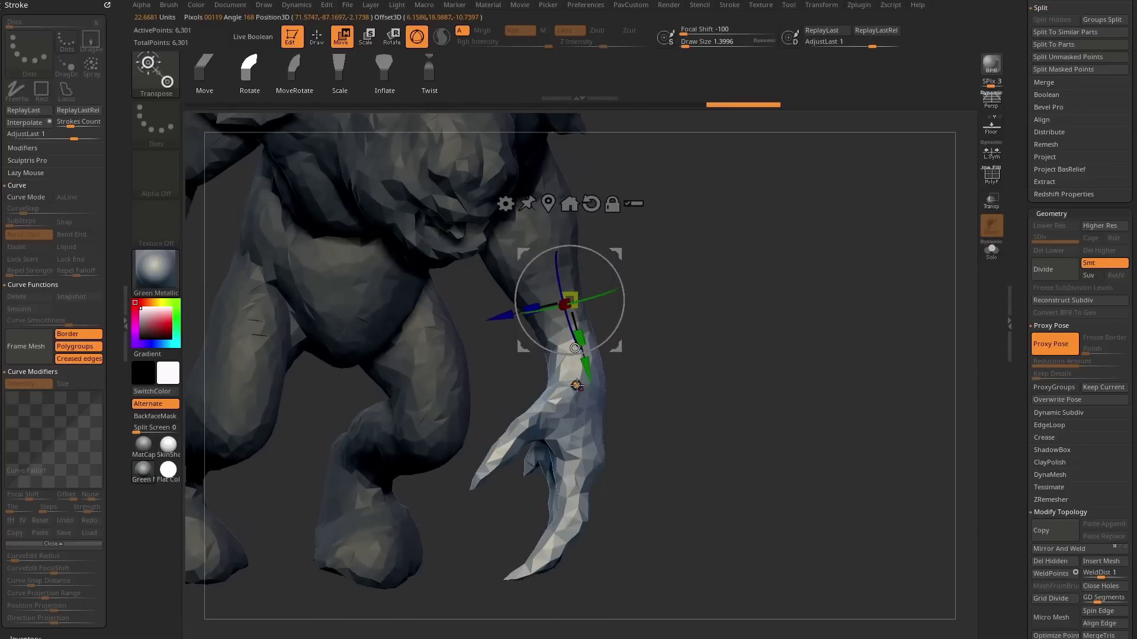
Step: Rotate the unmasked hand outward and upward at the wrist with the Anchors brush
{"action": "key", "text": "q"}
{"action": "mouse_move", "coordinate": [577, 386]}
{"action": "left_mouse_down"}
{"action": "mouse_move", "coordinate": [557, 388]}
{"action": "mouse_move", "coordinate": [597, 381]}
{"action": "mouse_move", "coordinate": [614, 395]}
{"action": "mouse_move", "coordinate": [649, 370]}
{"action": "left_mouse_up"}
{"action": "right_click_drag", "start_coordinate": [685, 320], "coordinate": [670, 354], "text": "ctrl"}
{"action": "left_click_drag", "start_coordinate": [559, 388], "coordinate": [613, 377]}
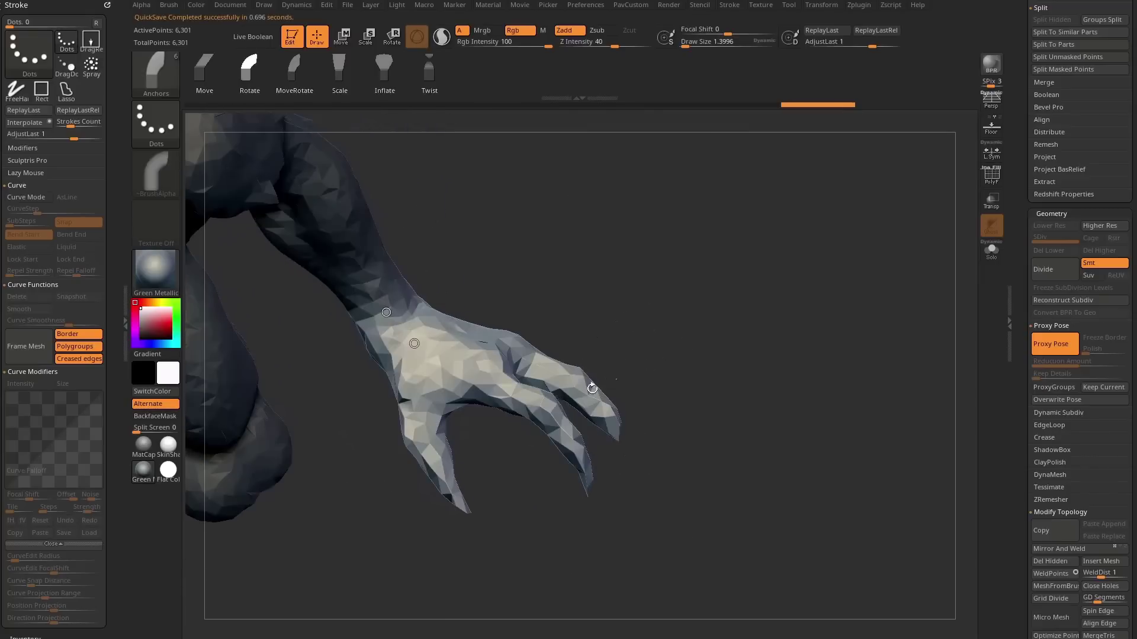
{"action": "mouse_move", "coordinate": [475, 439]}
{"action": "left_mouse_down"}
{"action": "mouse_move", "coordinate": [485, 471]}
{"action": "mouse_move", "coordinate": [505, 435]}
{"action": "mouse_move", "coordinate": [492, 432]}
{"action": "left_mouse_up"}
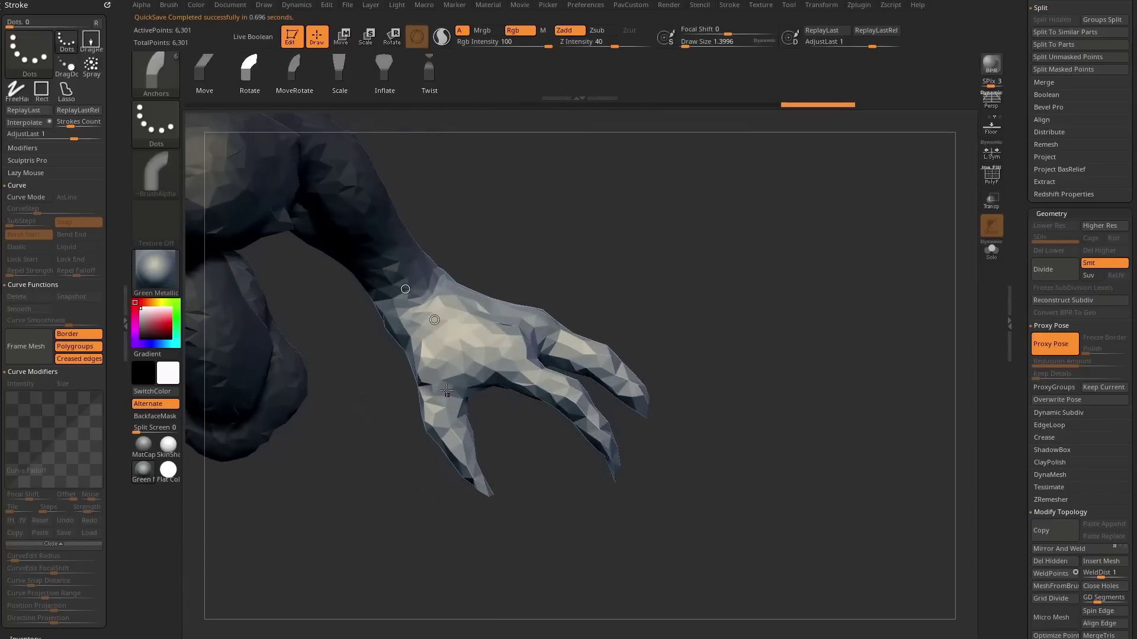
Step: Clear the mask, swing the thumb outward using rotation anchors on it, and undo the last edit after choosing the Scale type
{"action": "key", "text": "ctrl"}
{"action": "mouse_move", "coordinate": [689, 344]}
{"action": "left_mouse_down", "text": "ctrl"}
{"action": "mouse_move", "coordinate": [447, 180]}
{"action": "mouse_move", "coordinate": [311, 349]}
{"action": "mouse_move", "coordinate": [681, 545]}
{"action": "left_mouse_up", "text": "ctrl"}
{"action": "left_click_drag", "start_coordinate": [740, 294], "coordinate": [770, 288]}
{"action": "mouse_move", "coordinate": [456, 394]}
{"action": "left_mouse_down"}
{"action": "mouse_move", "coordinate": [477, 418]}
{"action": "mouse_move", "coordinate": [463, 415]}
{"action": "mouse_move", "coordinate": [550, 441]}
{"action": "mouse_move", "coordinate": [548, 405]}
{"action": "mouse_move", "coordinate": [531, 411]}
{"action": "left_mouse_up"}
{"action": "mouse_move", "coordinate": [478, 452]}
{"action": "left_mouse_down"}
{"action": "mouse_move", "coordinate": [482, 497]}
{"action": "mouse_move", "coordinate": [495, 447]}
{"action": "mouse_move", "coordinate": [472, 492]}
{"action": "mouse_move", "coordinate": [479, 503]}
{"action": "mouse_move", "coordinate": [492, 467]}
{"action": "mouse_move", "coordinate": [616, 449]}
{"action": "left_mouse_up"}
{"action": "left_click", "coordinate": [339, 68]}
{"action": "key", "text": "ctrl+z"}
Step: Turn off Proxy Pose to transfer the new hand pose to the high-resolution creature
{"action": "left_click_drag", "start_coordinate": [699, 414], "coordinate": [785, 309], "text": "alt"}
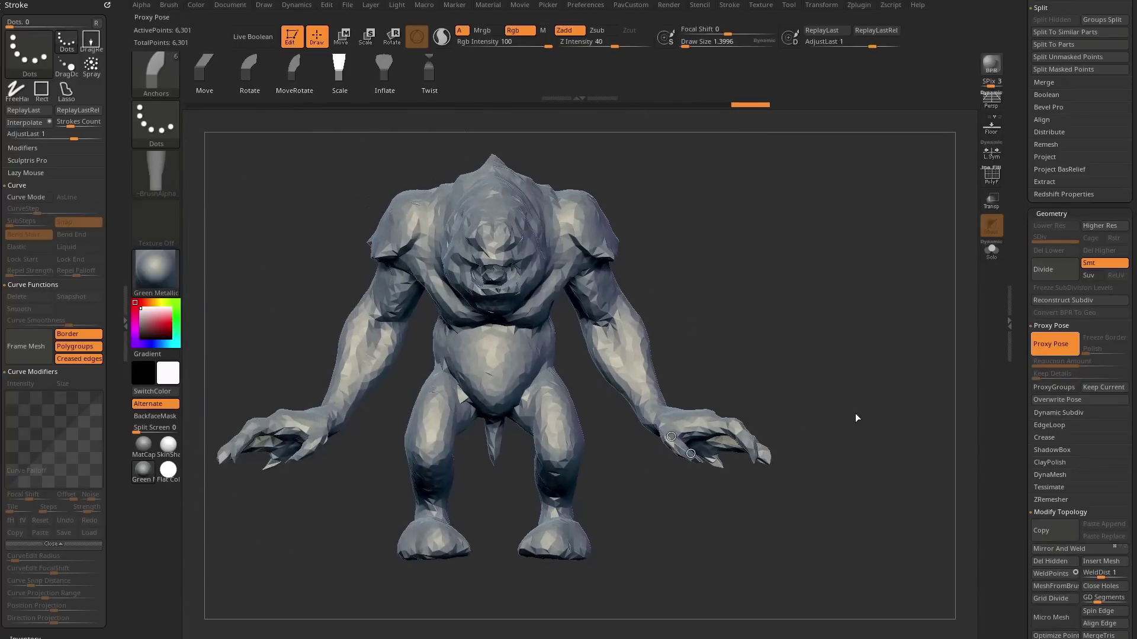
{"action": "key", "text": "ctrl+z"}
{"action": "mouse_move", "coordinate": [796, 274]}
{"action": "left_mouse_down"}
{"action": "mouse_move", "coordinate": [659, 292]}
{"action": "mouse_move", "coordinate": [787, 272]}
{"action": "left_mouse_up"}
{"action": "mouse_move", "coordinate": [826, 345]}
{"action": "left_mouse_down", "text": "alt"}
{"action": "mouse_move", "coordinate": [816, 378]}
{"action": "mouse_move", "coordinate": [828, 351]}
{"action": "left_mouse_up", "text": "alt"}
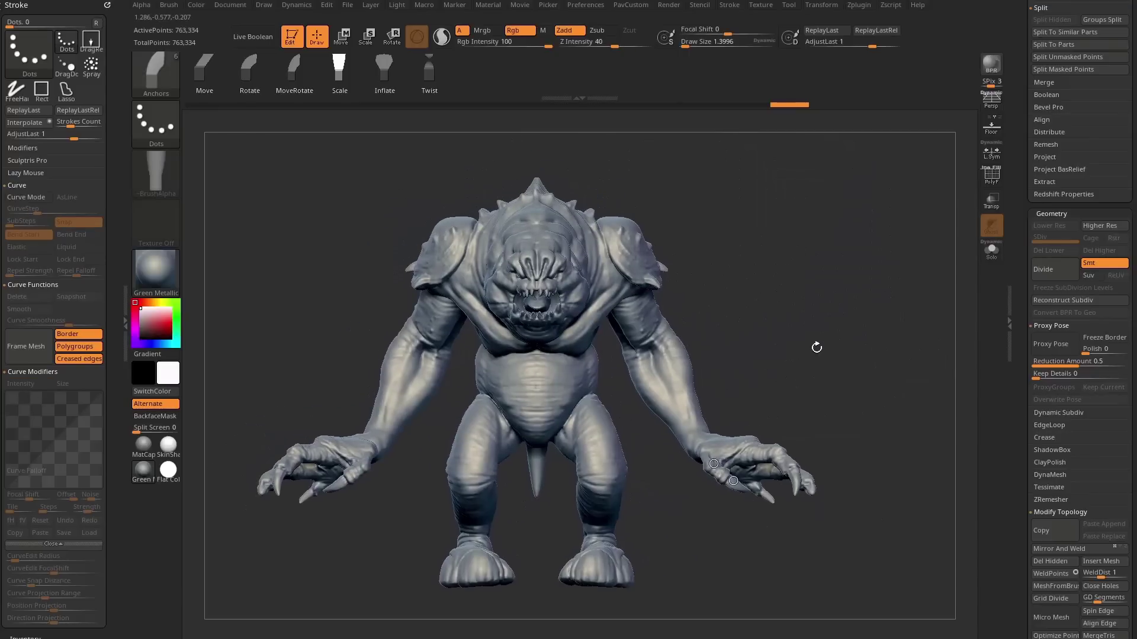
Step: Try to reshape the detailed creature's arm with Scale anchors set along the forearm
{"action": "left_click_drag", "start_coordinate": [841, 397], "coordinate": [733, 379], "text": "alt"}
{"action": "left_click_drag", "start_coordinate": [552, 363], "coordinate": [573, 416]}
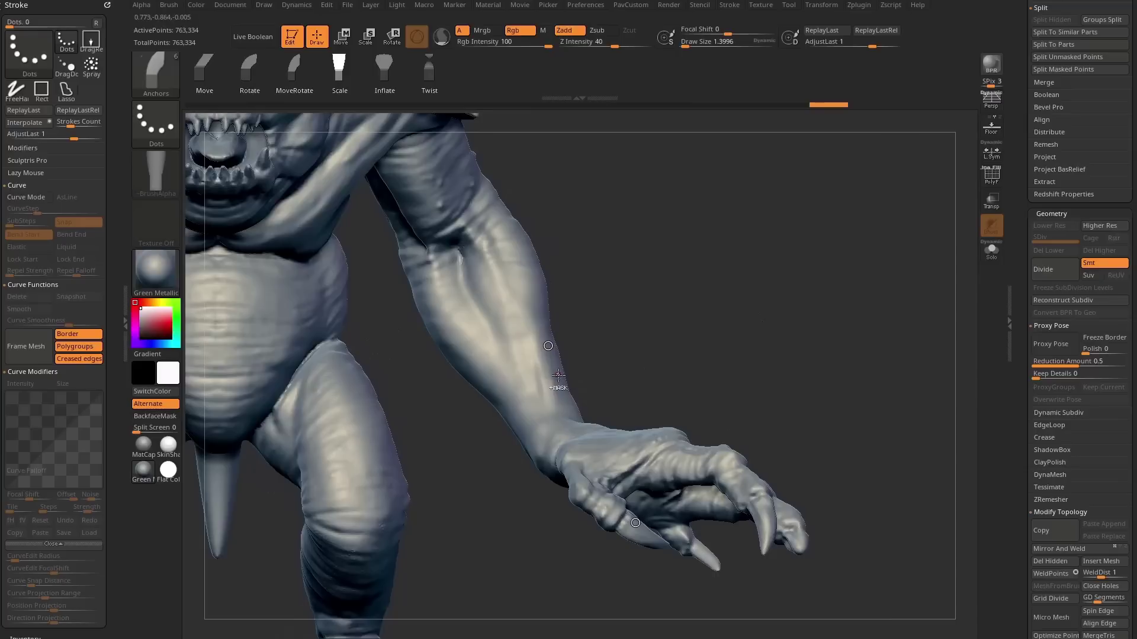
{"action": "key", "text": "ctrl+z"}
{"action": "left_click_drag", "start_coordinate": [537, 358], "coordinate": [553, 401]}
{"action": "left_click_drag", "start_coordinate": [647, 371], "coordinate": [616, 393]}
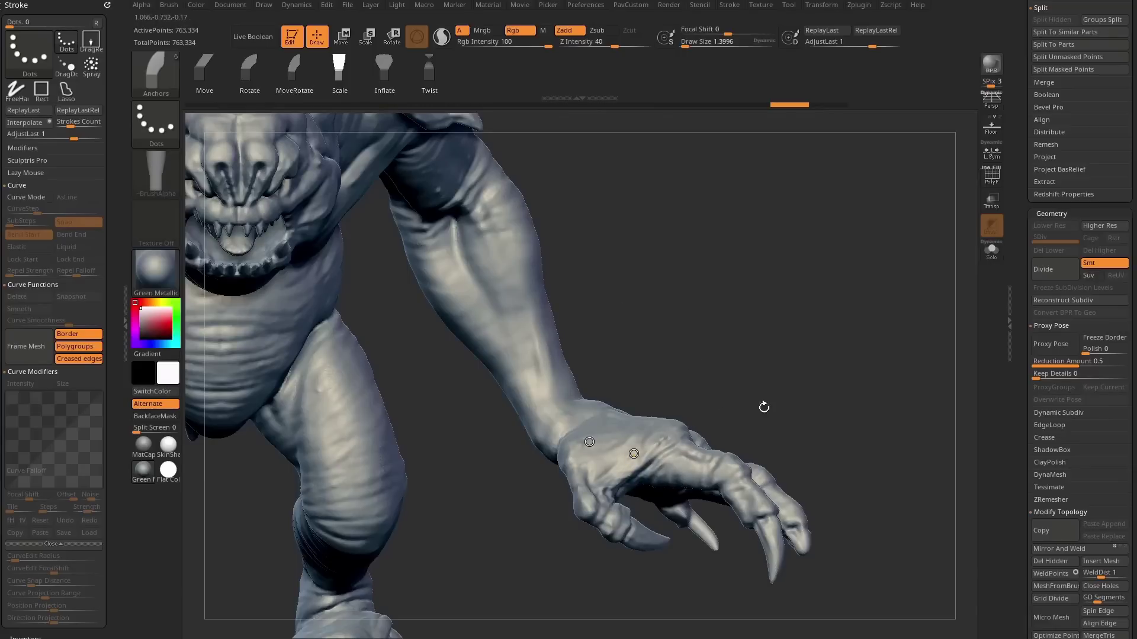
Step: Try to scale the detailed creature's hand from anchors set on its back and undo the change
{"action": "left_click_drag", "start_coordinate": [753, 409], "coordinate": [710, 434]}
{"action": "left_click_drag", "start_coordinate": [634, 454], "coordinate": [662, 442]}
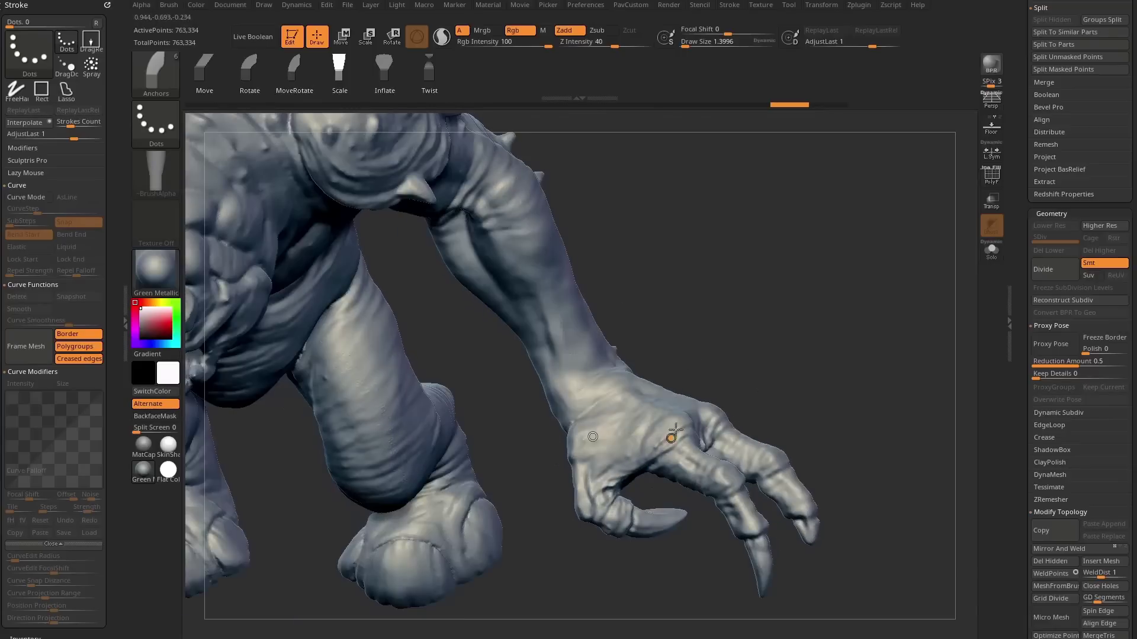
{"action": "key", "text": "ctrl+z"}
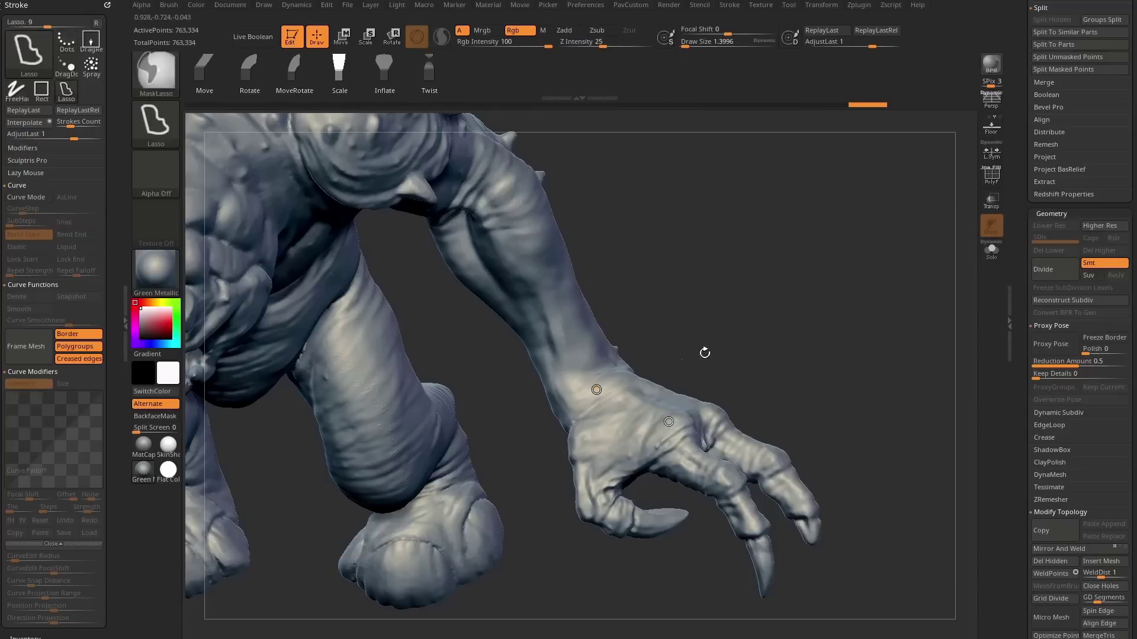